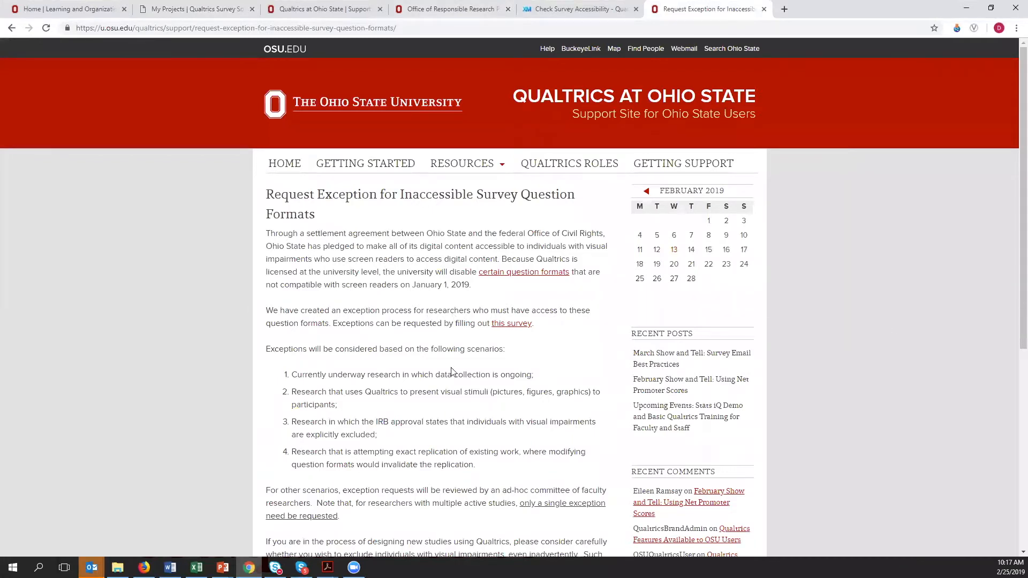
- Review the exception request page for inaccessible question formats, including its web address and the contact paragraph for teaching or administrative exceptions
{"action": "scroll", "coordinate": [451, 367], "scroll_direction": "down", "scroll_amount": 1}
{"action": "scroll", "coordinate": [452, 367], "scroll_direction": "down", "scroll_amount": 1}
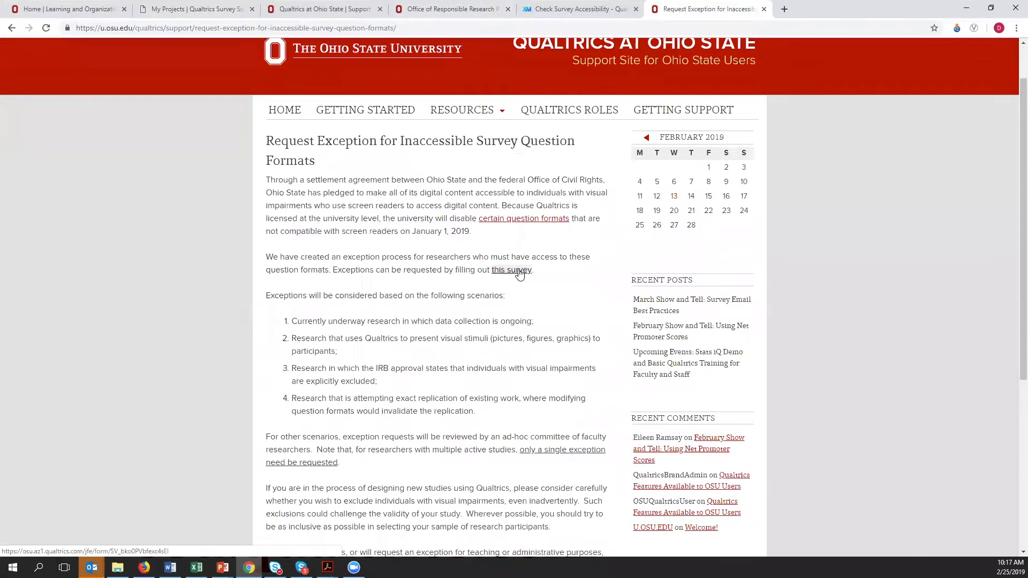
{"action": "scroll", "coordinate": [514, 290], "scroll_direction": "up", "scroll_amount": 1}
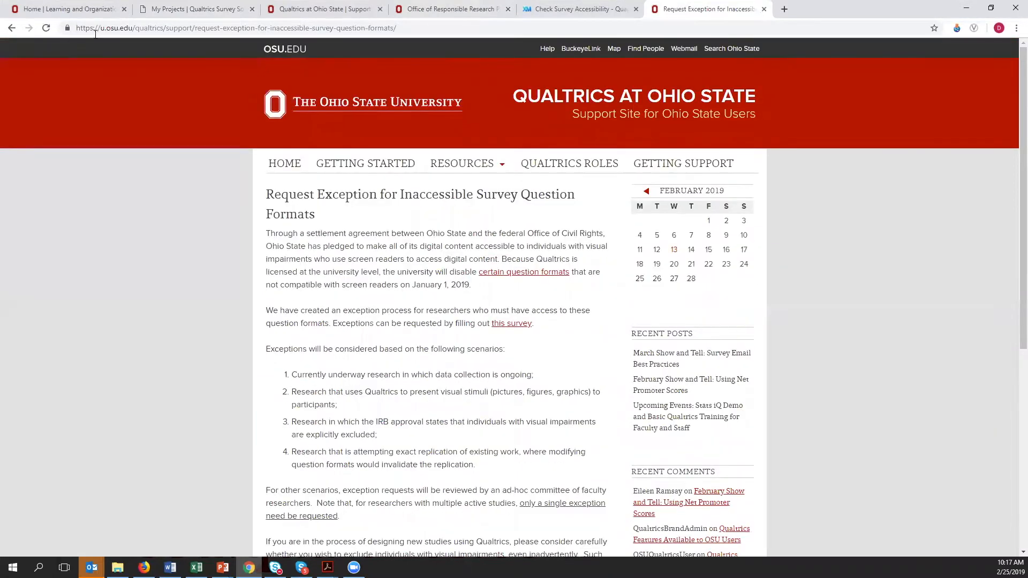
{"action": "left_click_drag", "start_coordinate": [409, 29], "coordinate": [65, 29]}
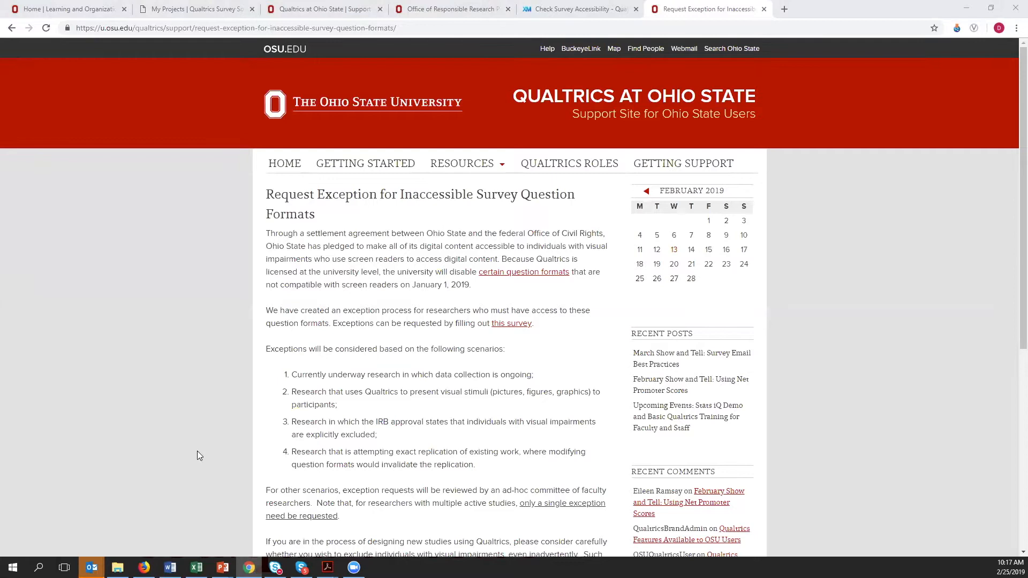
{"action": "scroll", "coordinate": [444, 466], "scroll_direction": "down", "scroll_amount": 4}
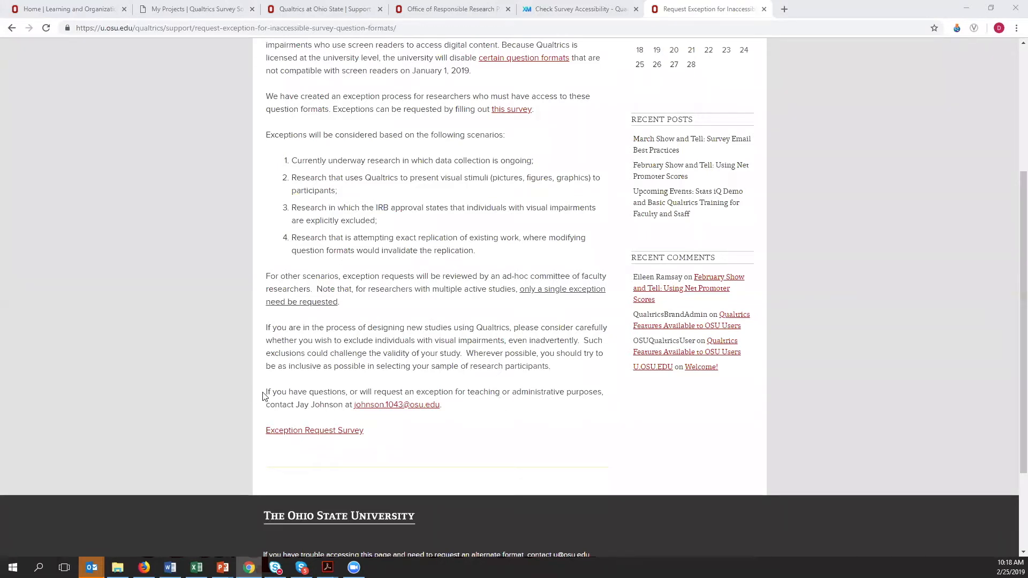
{"action": "left_click_drag", "start_coordinate": [266, 395], "coordinate": [450, 415]}
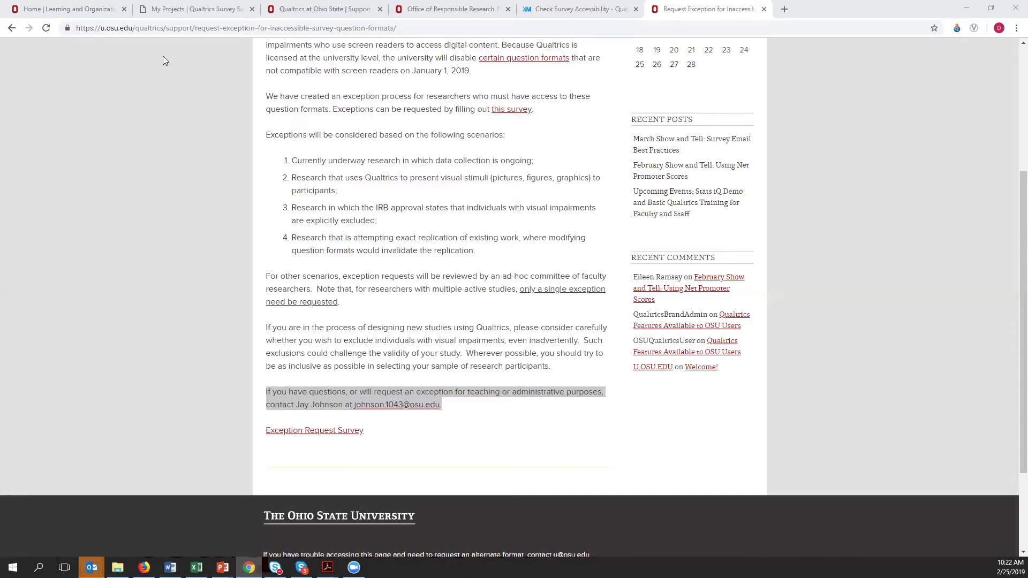
- Open the Qualtrics Training Test - Copy survey from the projects list and select question Q4, the contact information form
{"action": "left_click", "coordinate": [190, 9]}
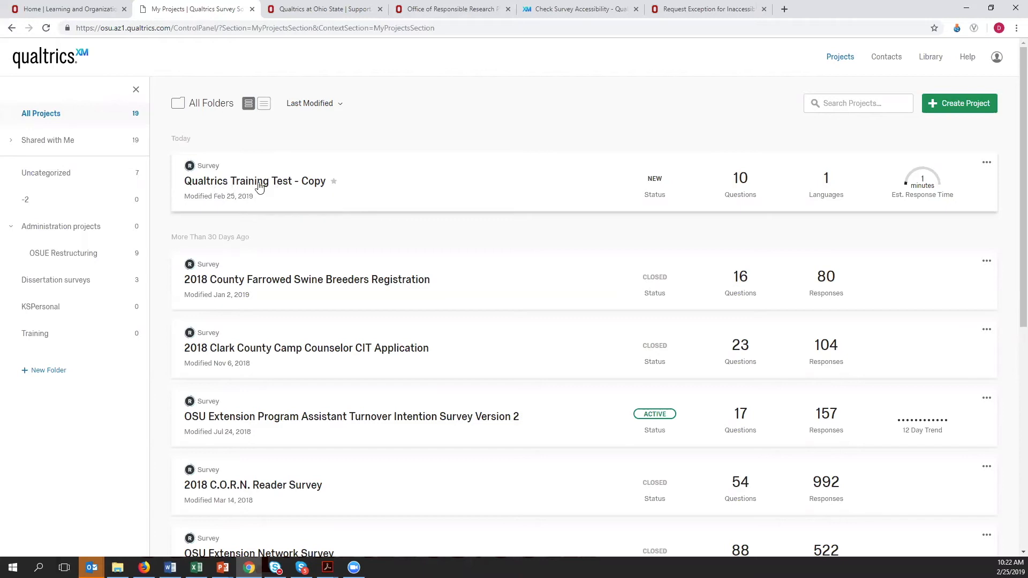
{"action": "left_click", "coordinate": [259, 183]}
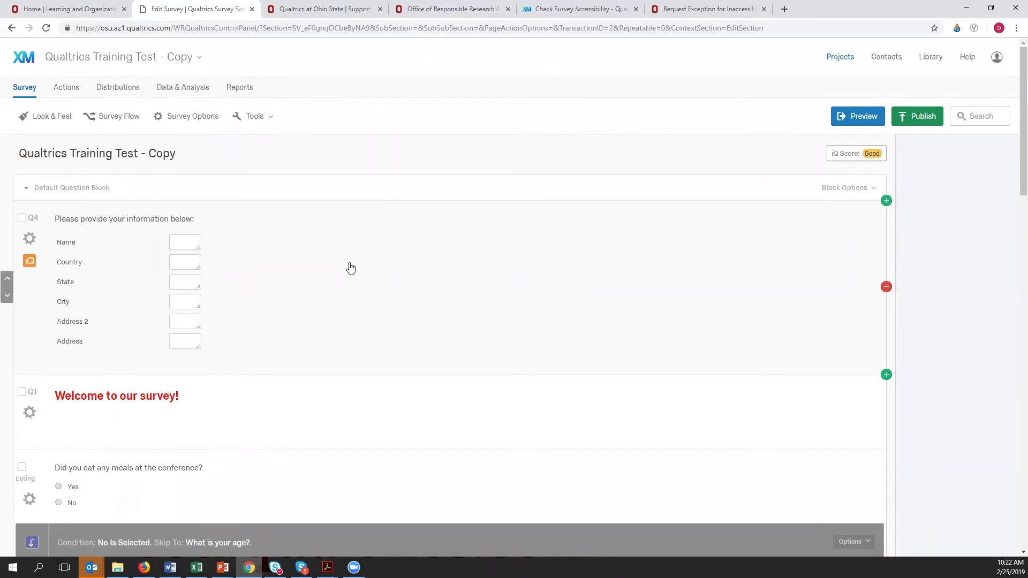
{"action": "left_click", "coordinate": [466, 248]}
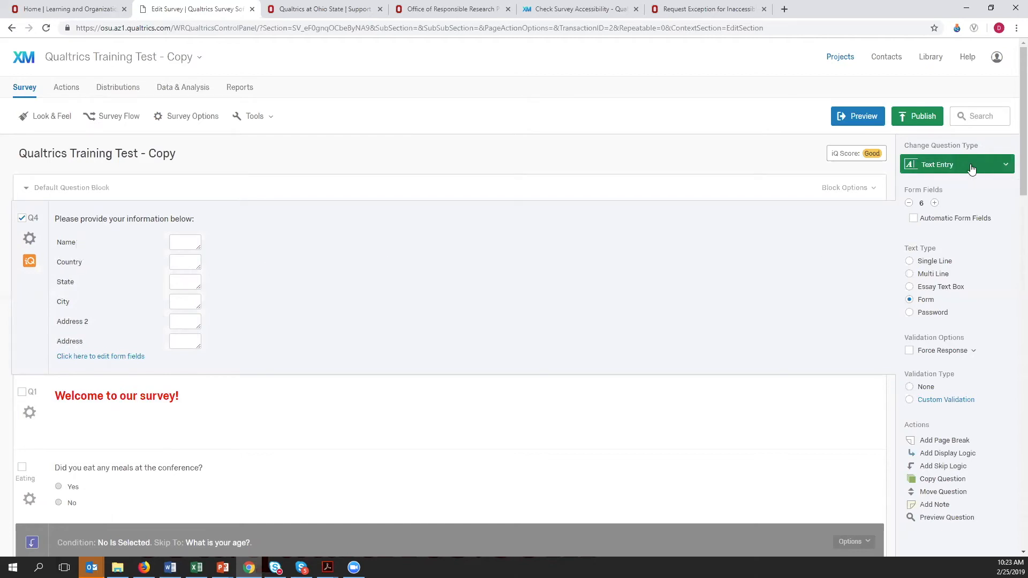
- Examine the available question types, including Signature, and compare the editing options offered for Q4 and the Q1 welcome text
{"action": "left_click", "coordinate": [1007, 168]}
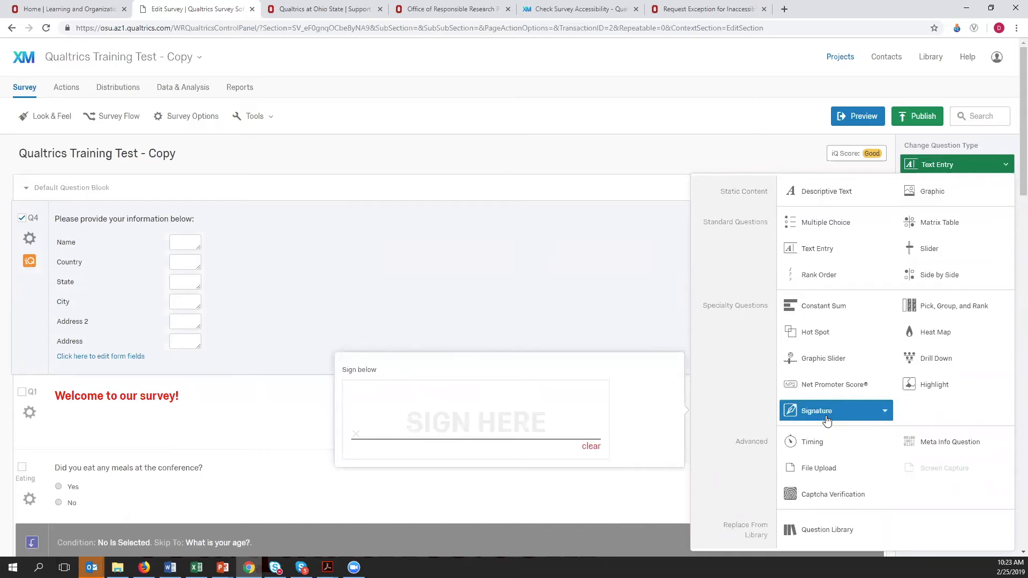
{"action": "left_click", "coordinate": [886, 413]}
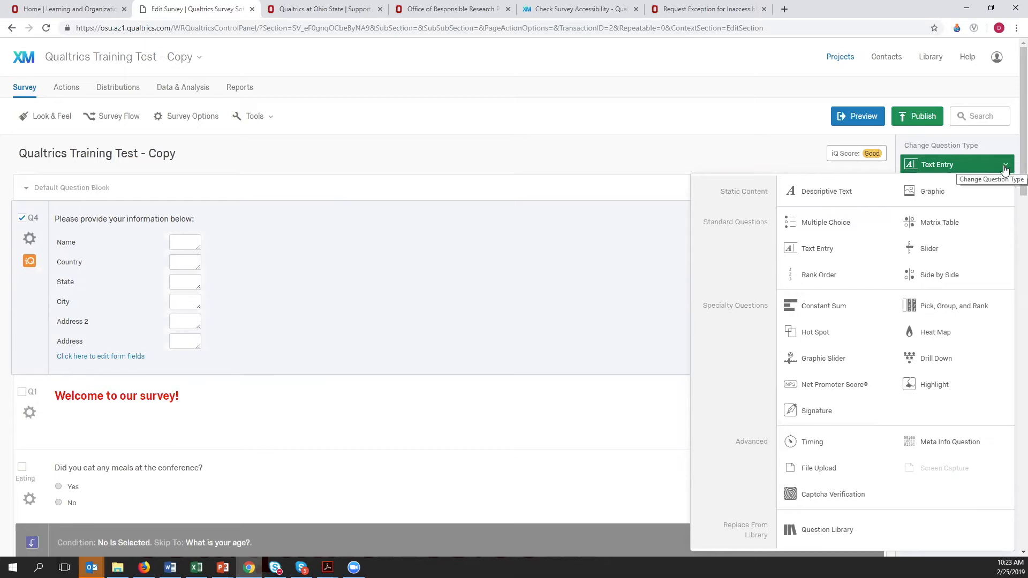
{"action": "left_click", "coordinate": [281, 300]}
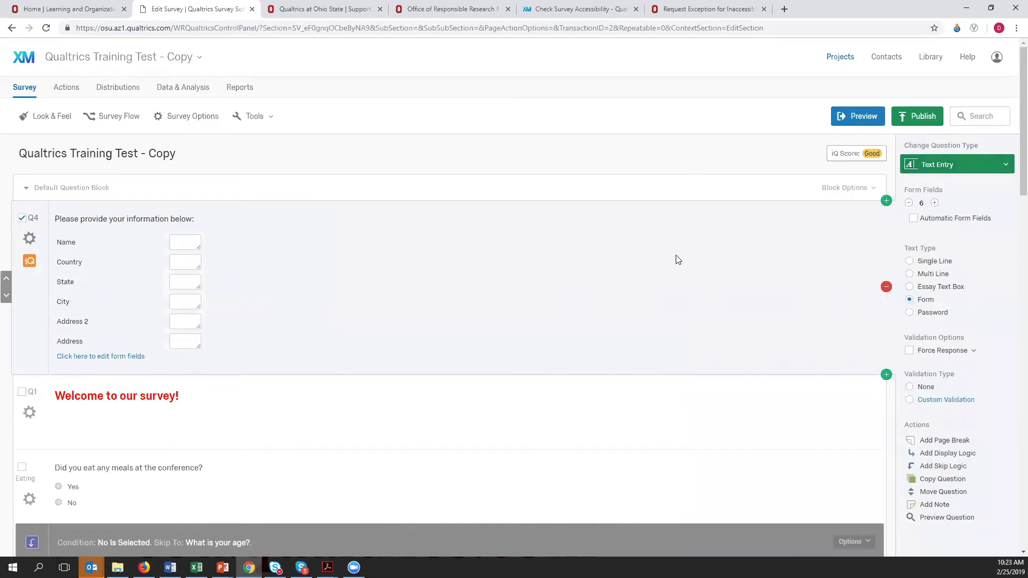
{"action": "left_click", "coordinate": [459, 423]}
{"action": "left_click", "coordinate": [471, 306]}
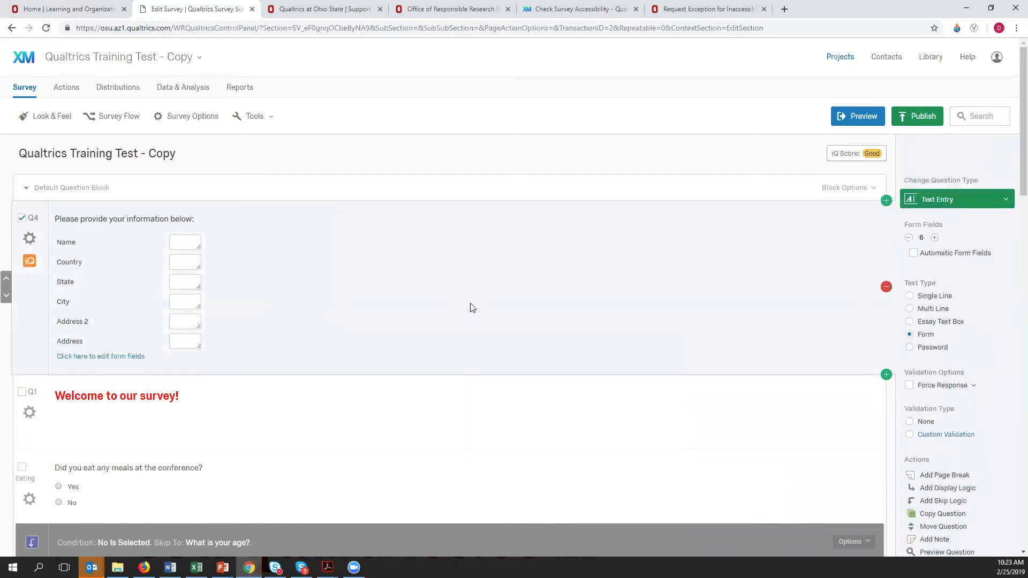
{"action": "left_click", "coordinate": [476, 423]}
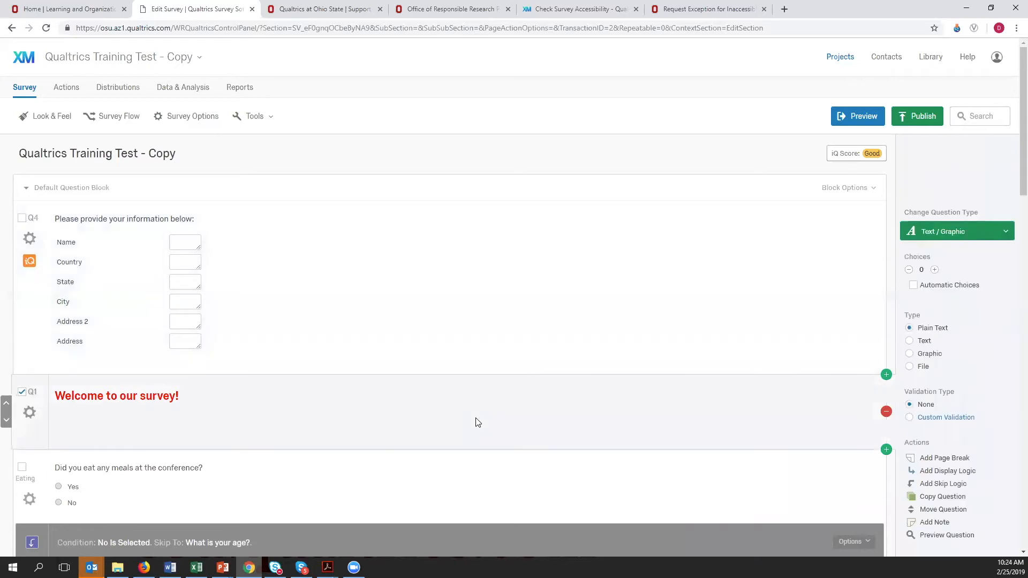
{"action": "left_click", "coordinate": [485, 332]}
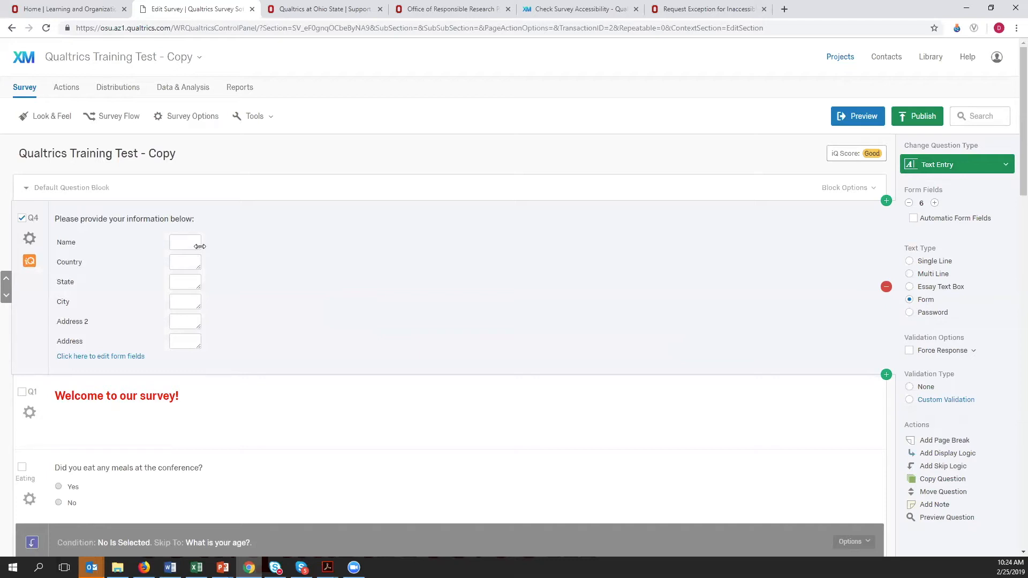
- Widen the Name text box in Q4 and move the Country field down to the end of the form
{"action": "left_click_drag", "start_coordinate": [200, 246], "coordinate": [423, 249]}
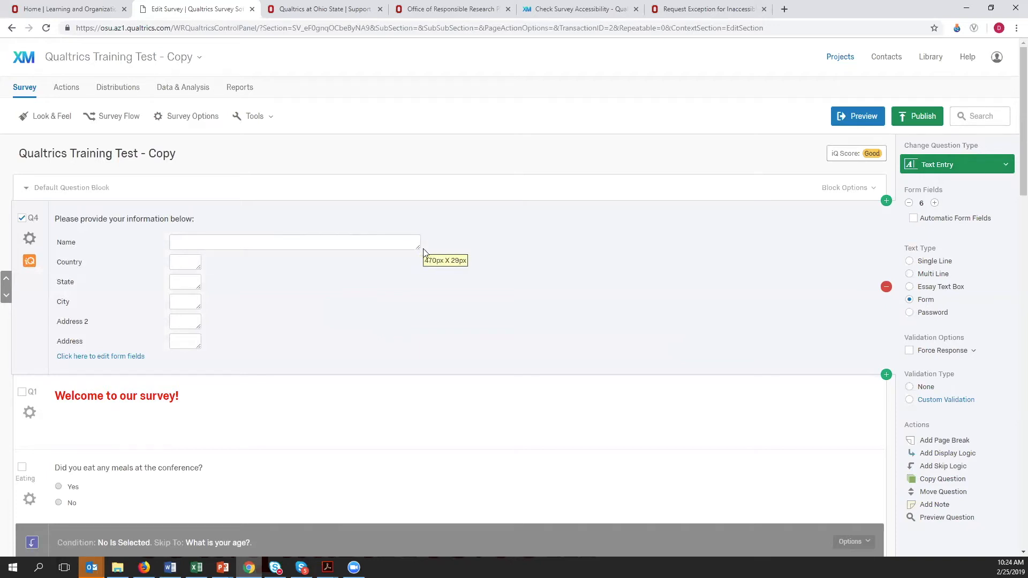
{"action": "left_click", "coordinate": [78, 266]}
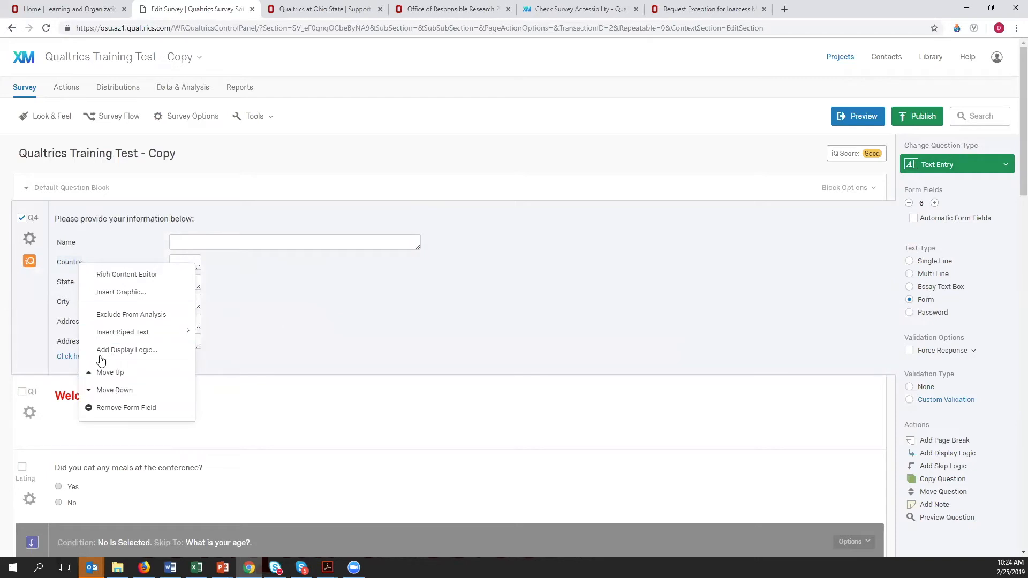
{"action": "left_click", "coordinate": [119, 394]}
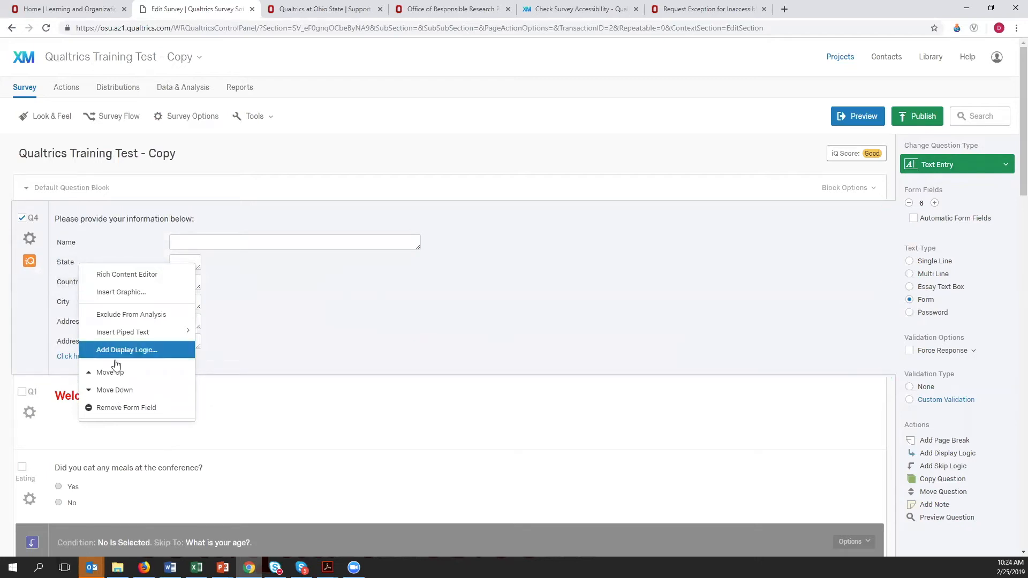
{"action": "left_click", "coordinate": [117, 393]}
{"action": "left_click", "coordinate": [118, 392]}
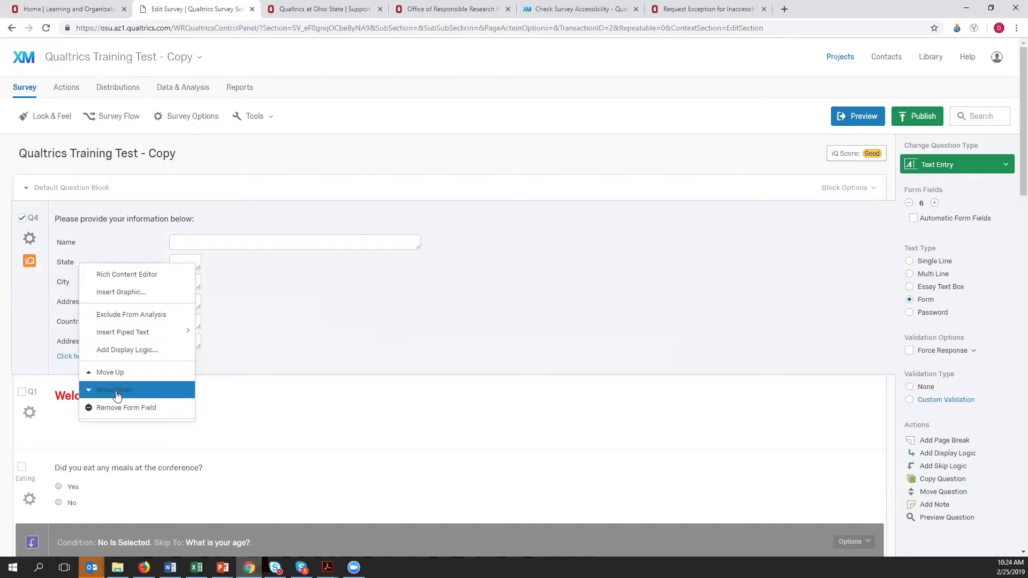
{"action": "left_click", "coordinate": [117, 392]}
- Move the State field in Q4 down to directly above Country
{"action": "left_click", "coordinate": [68, 263]}
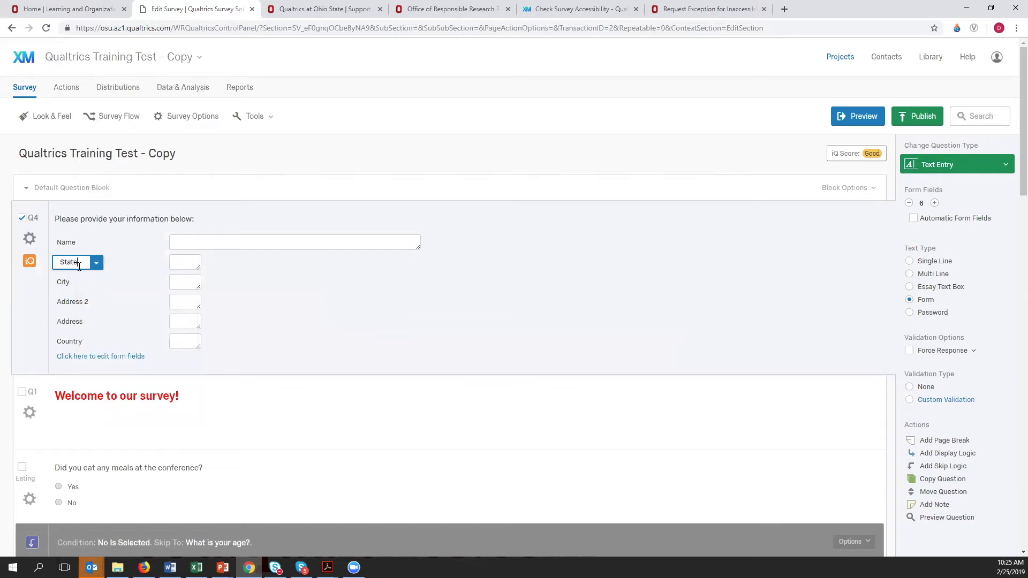
{"action": "left_click", "coordinate": [115, 266]}
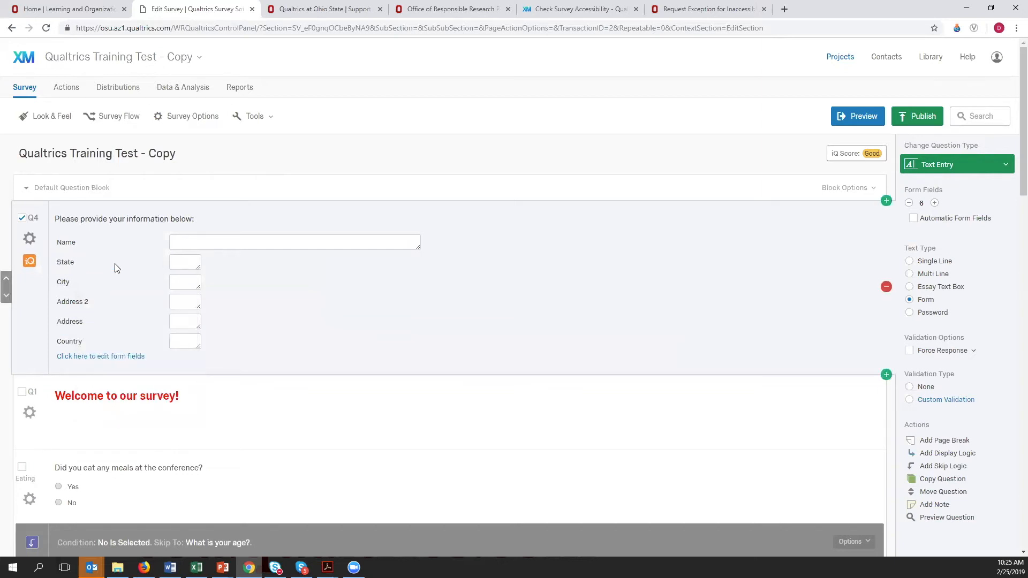
{"action": "right_click", "coordinate": [79, 267]}
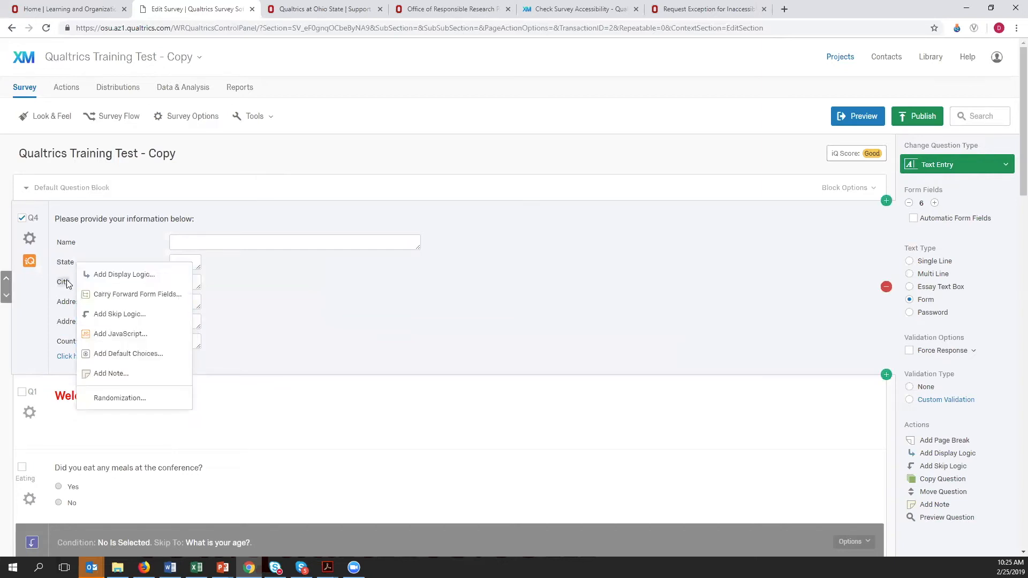
{"action": "left_click", "coordinate": [64, 269]}
{"action": "right_click", "coordinate": [83, 267]}
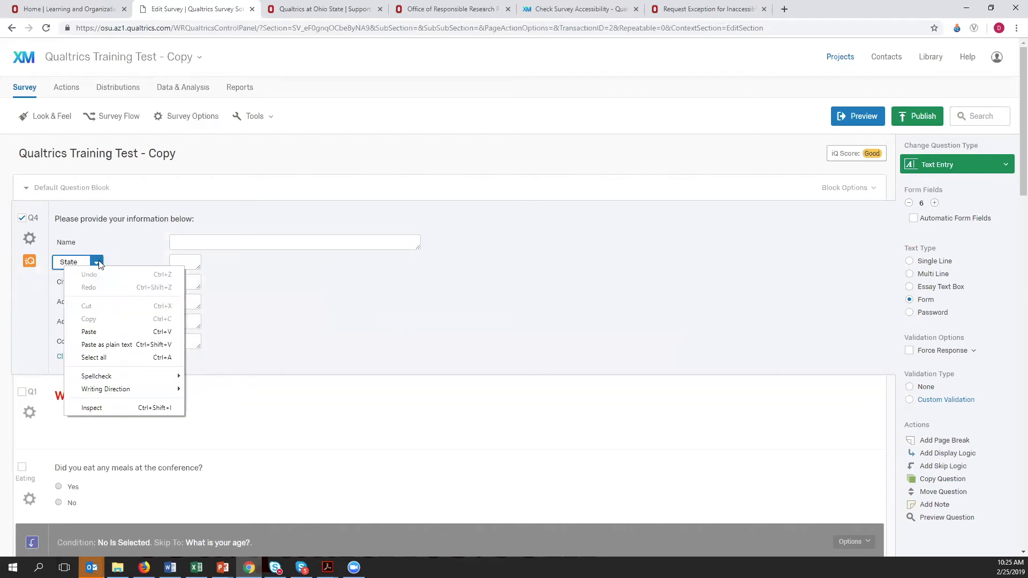
{"action": "left_click", "coordinate": [98, 264]}
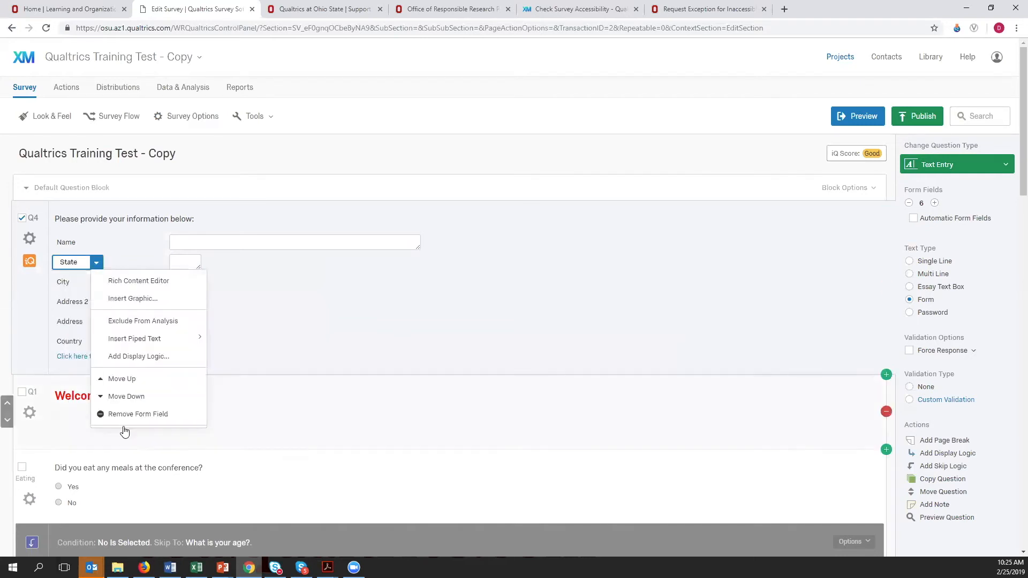
{"action": "left_click", "coordinate": [126, 399]}
{"action": "left_click", "coordinate": [126, 398]}
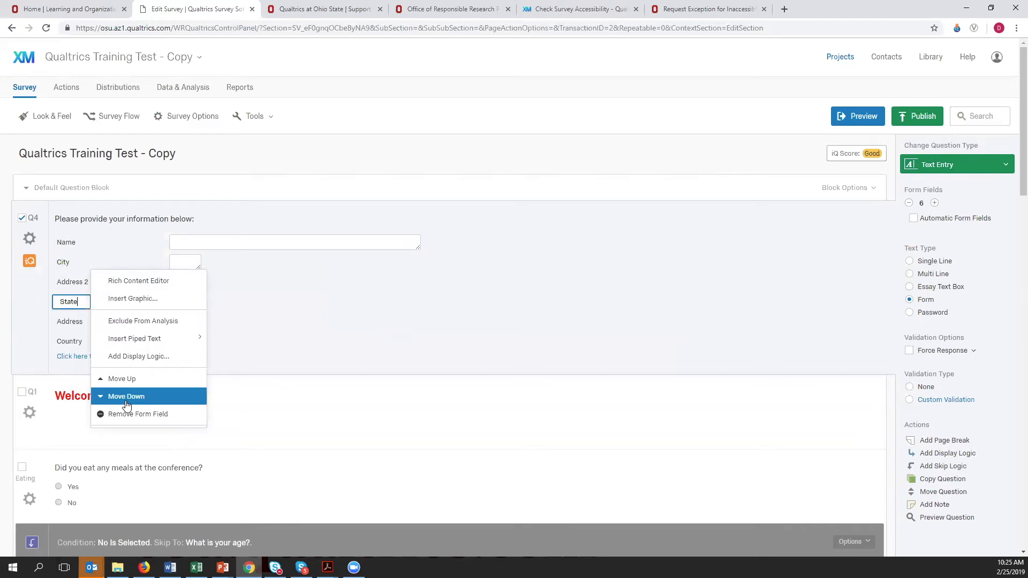
{"action": "left_click", "coordinate": [126, 405]}
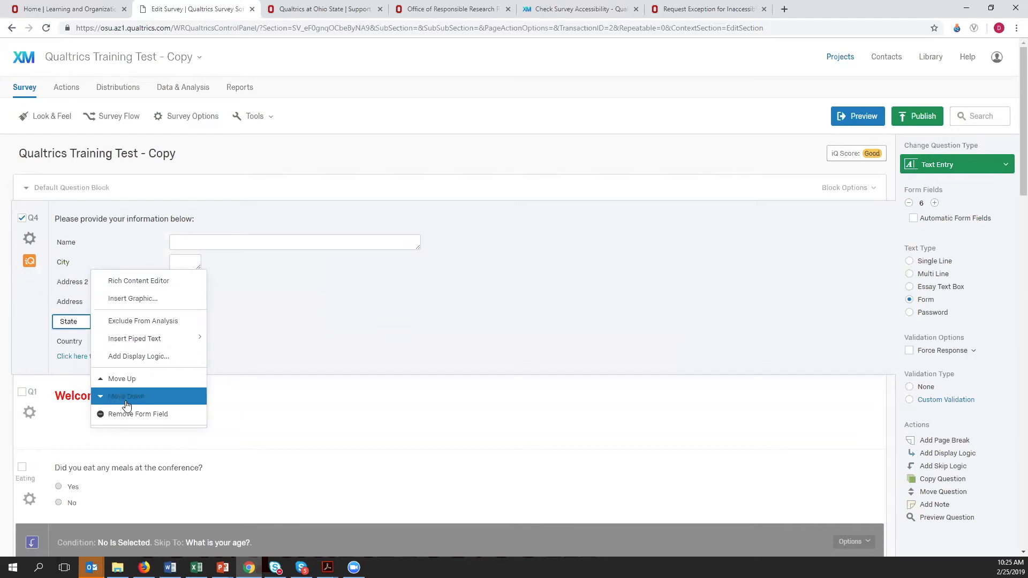
{"action": "left_click", "coordinate": [336, 327]}
- Move the City field in Q4 down so it sits between Address and State
{"action": "left_click", "coordinate": [67, 262]}
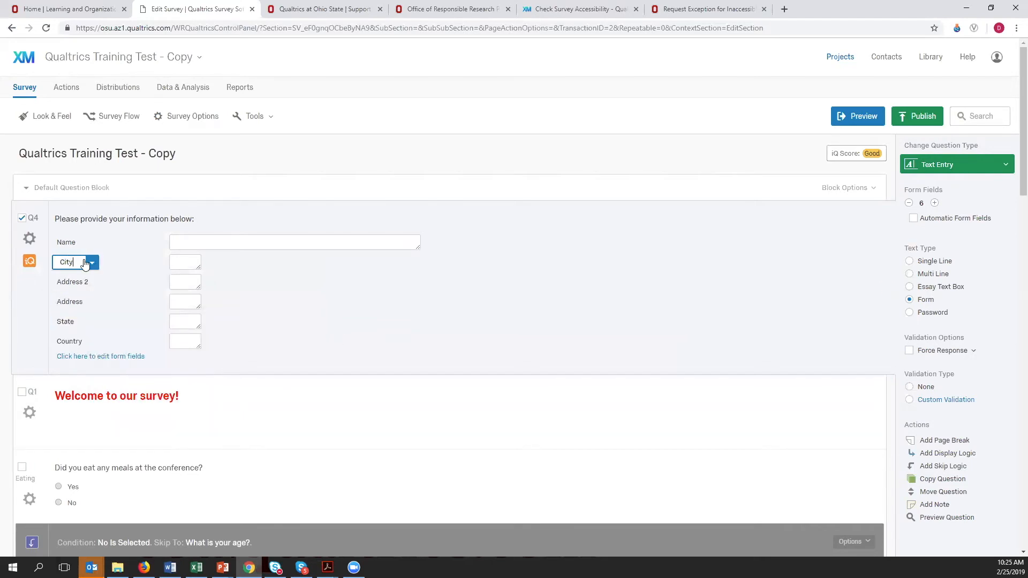
{"action": "left_click", "coordinate": [92, 265]}
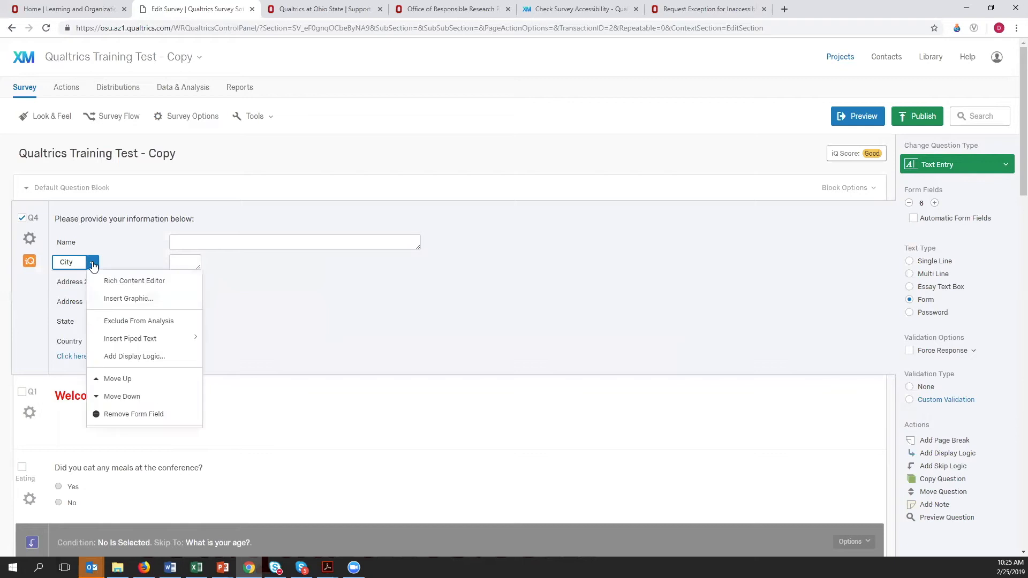
{"action": "left_click", "coordinate": [119, 396]}
{"action": "left_click", "coordinate": [120, 396]}
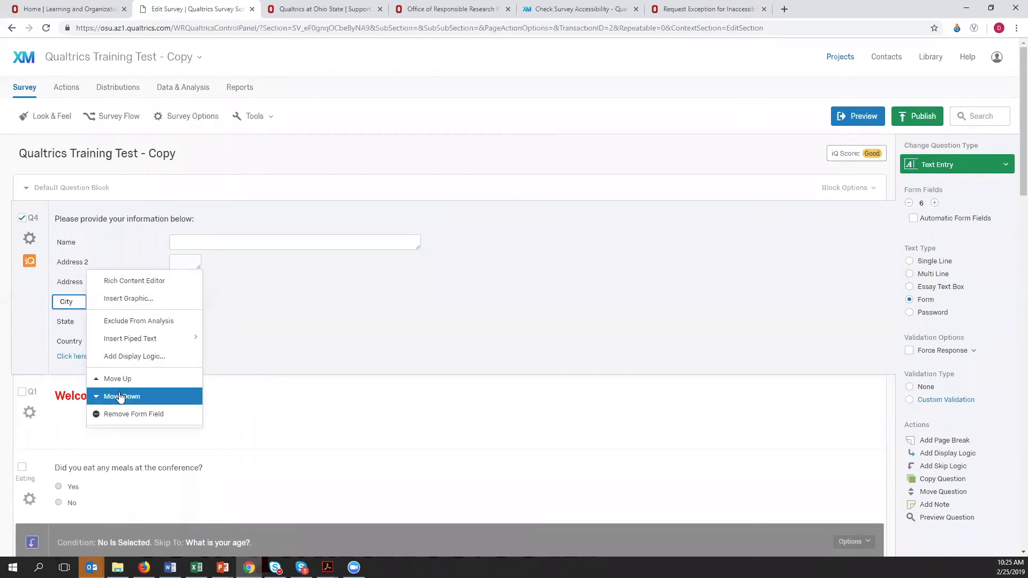
{"action": "left_click", "coordinate": [340, 296]}
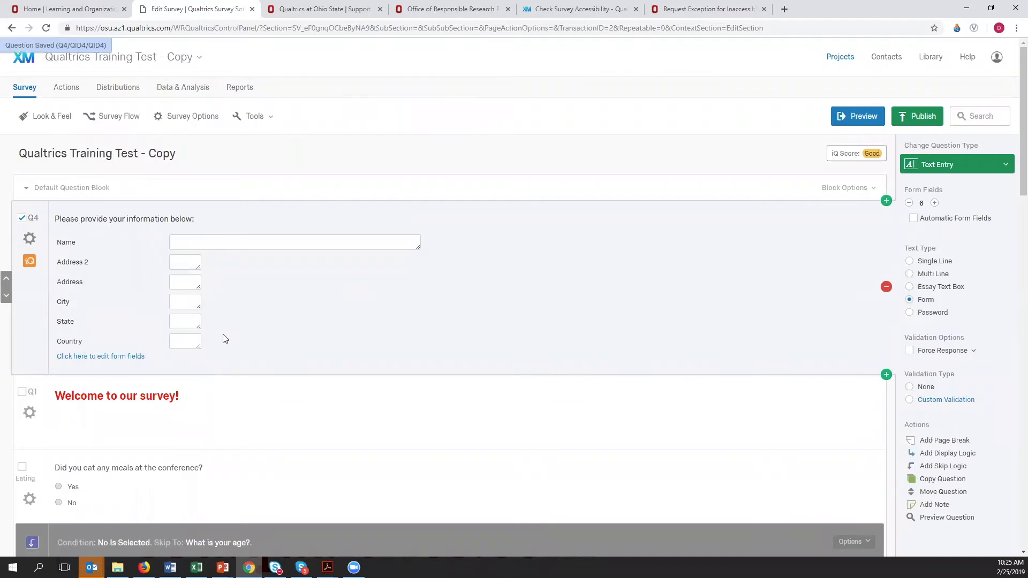
{"action": "left_click", "coordinate": [63, 307]}
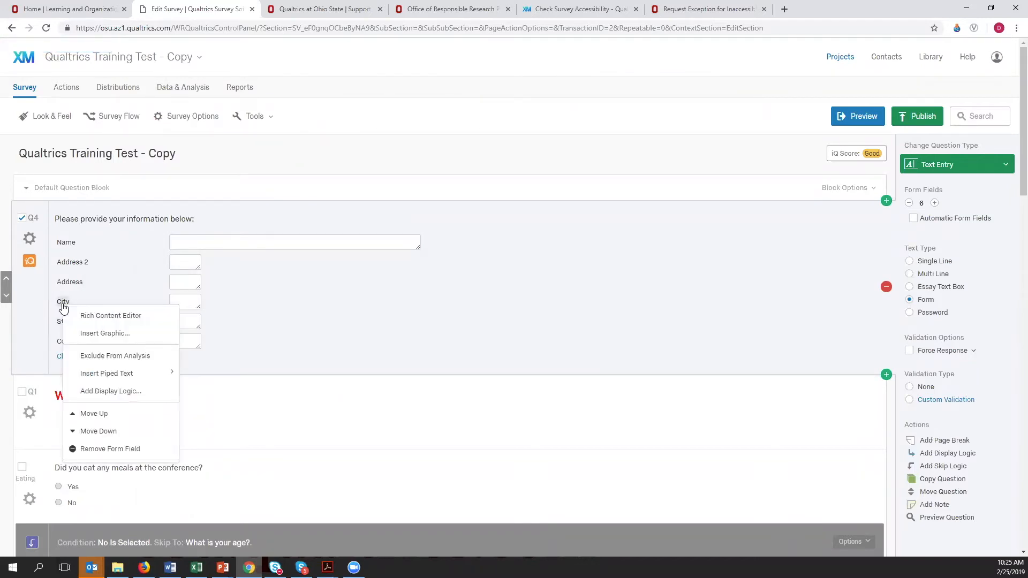
{"action": "mouse_move", "coordinate": [102, 374]}
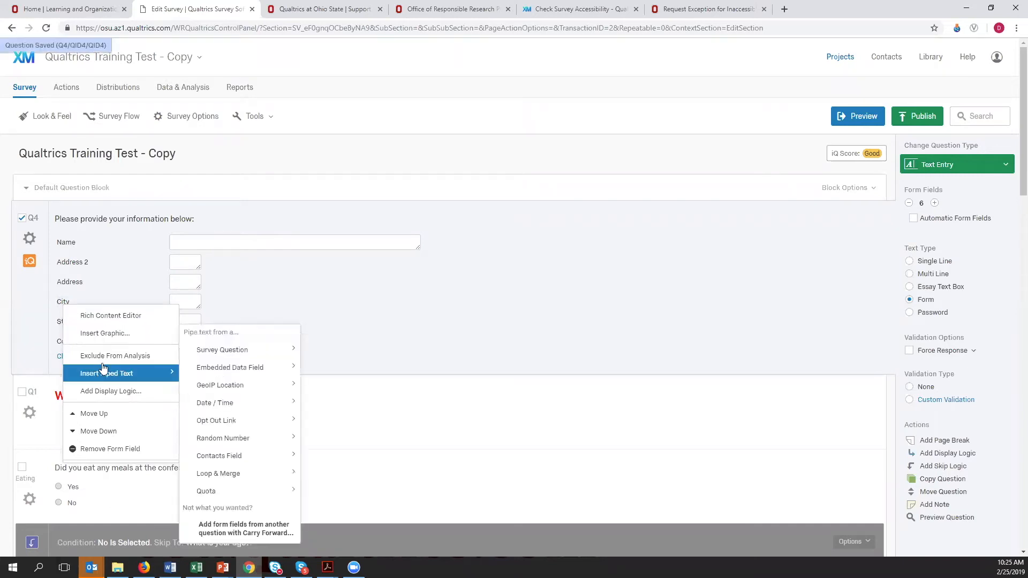
{"action": "left_click", "coordinate": [334, 324]}
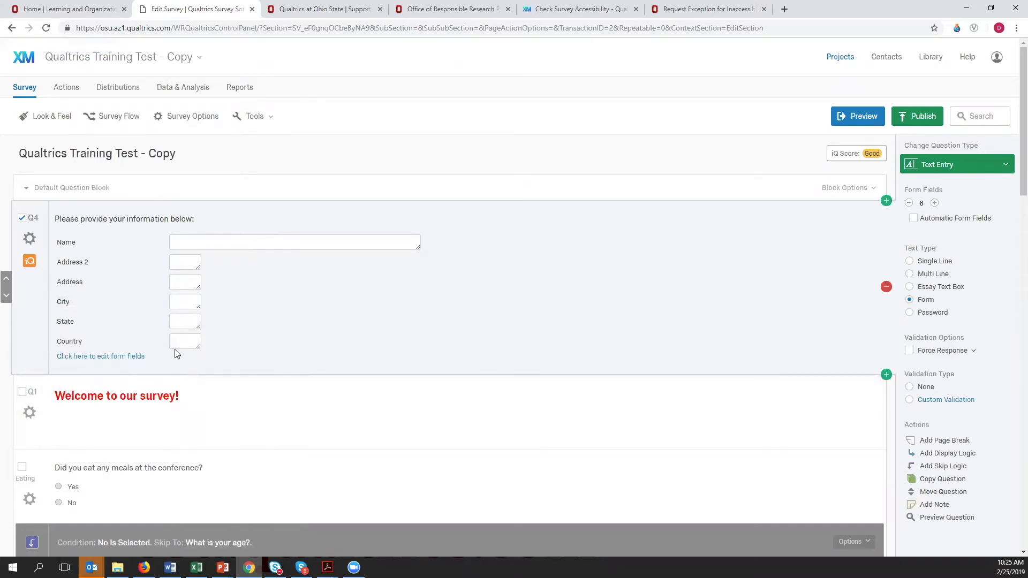
- Switch Q4 to form field editing to show each field's size and validation settings
{"action": "left_click", "coordinate": [98, 357]}
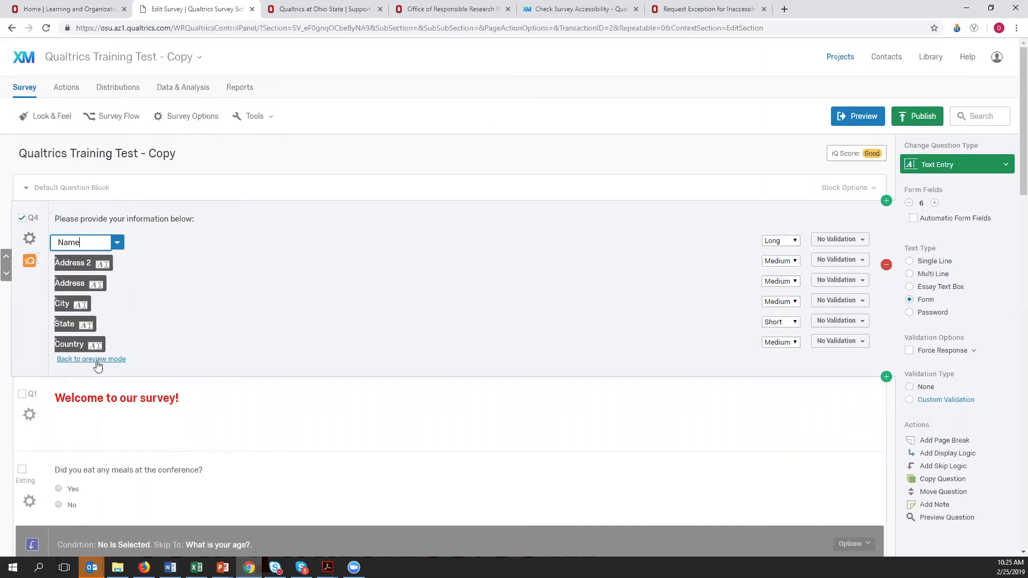
{"action": "left_click", "coordinate": [184, 256]}
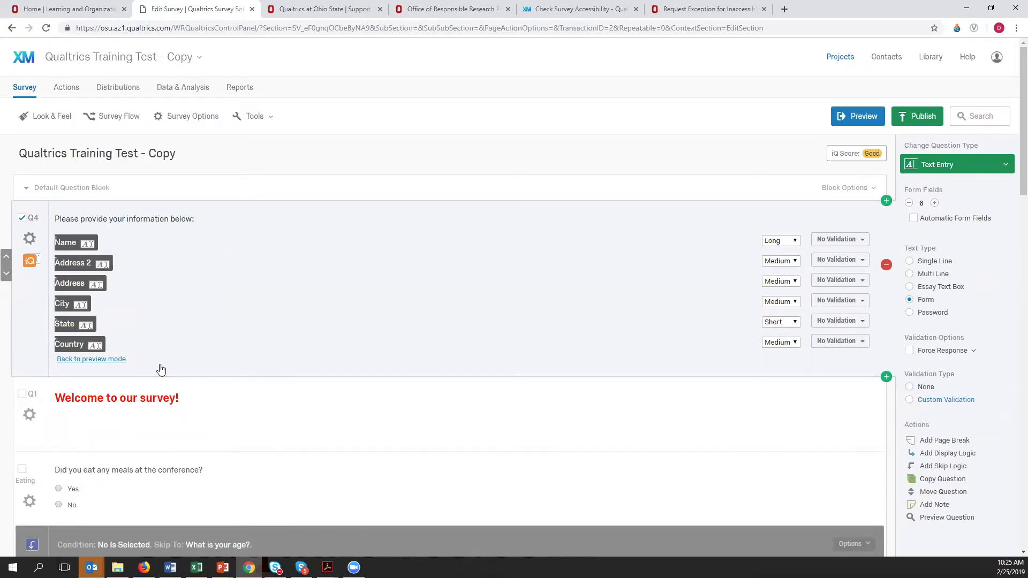
- Return Q4 to preview mode and add a form field labelled "email address" below Country
{"action": "left_click", "coordinate": [107, 359]}
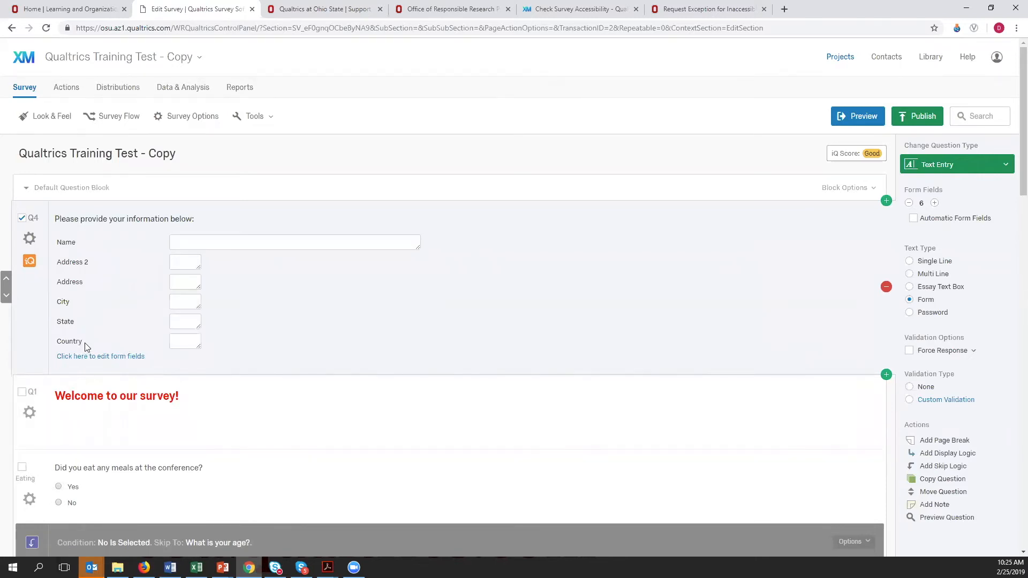
{"action": "left_click", "coordinate": [85, 343]}
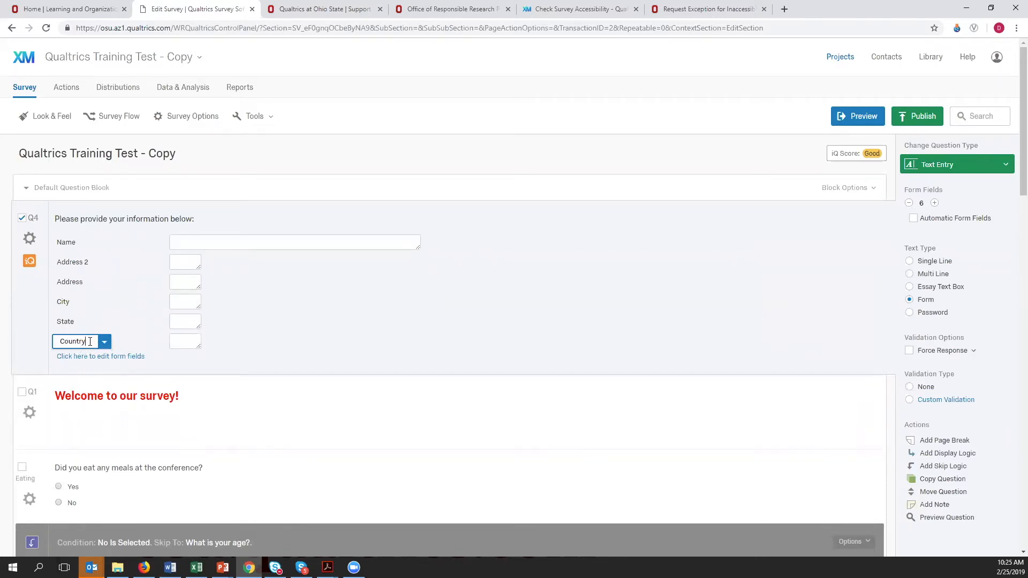
{"action": "key", "text": "Return"}
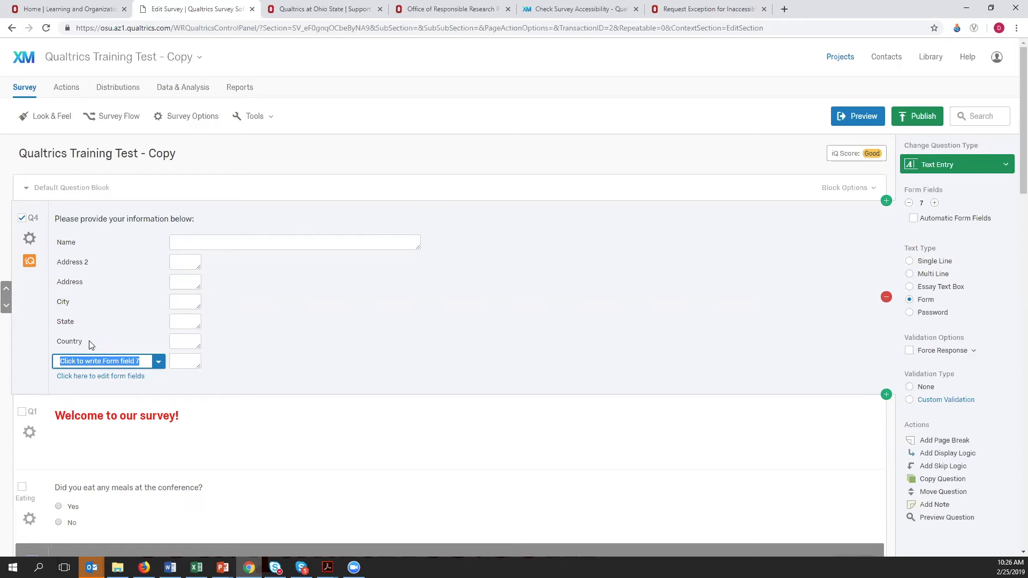
{"action": "type", "text": "email address"}
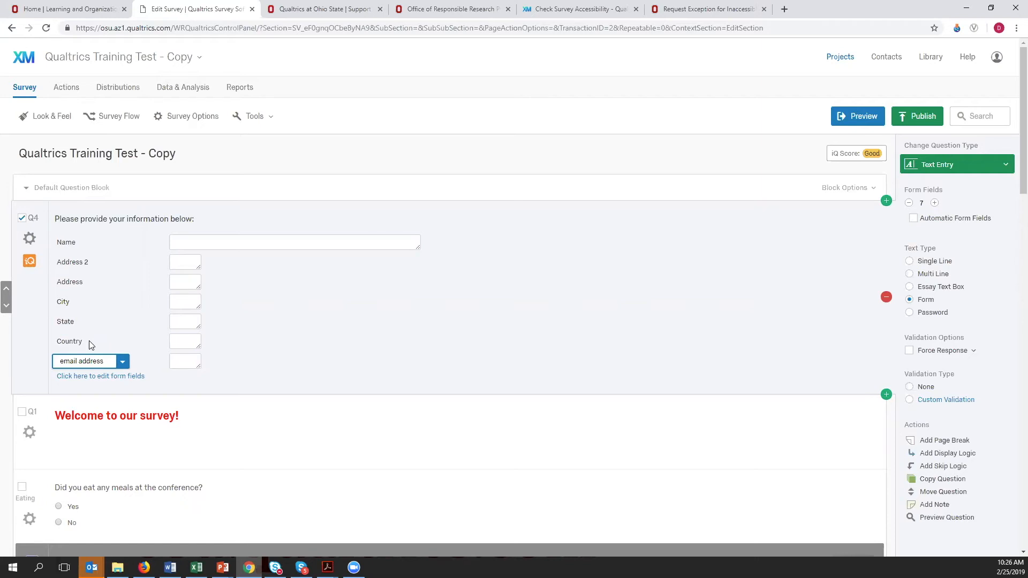
- Add another form field labelled "zipcode" at the end of the Q4 form
{"action": "key", "text": "Return"}
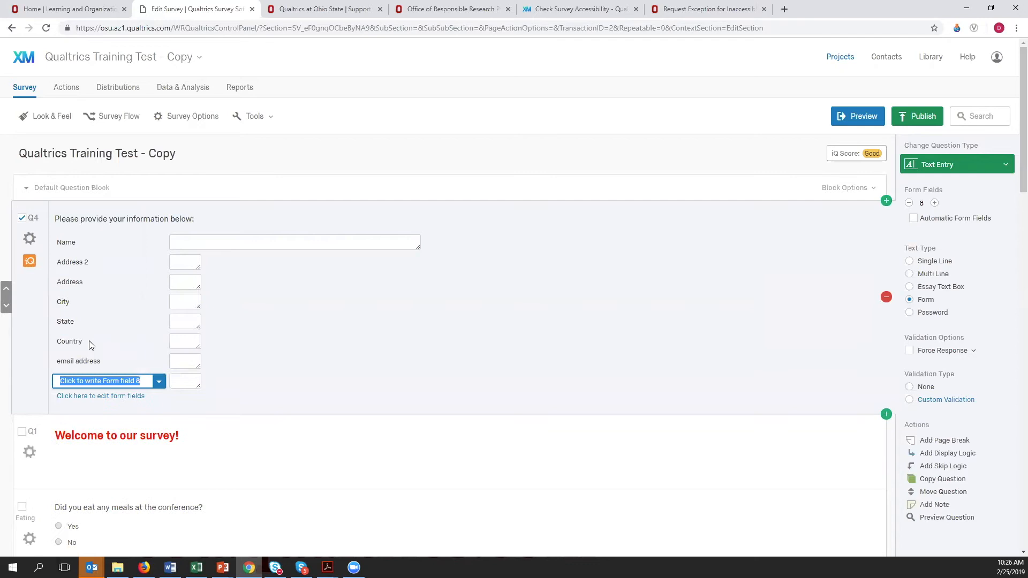
{"action": "type", "text": "zipcode"}
{"action": "left_click", "coordinate": [264, 389]}
- Move the zipcode field in Q4 up so it sits between State and Country
{"action": "left_click", "coordinate": [62, 385]}
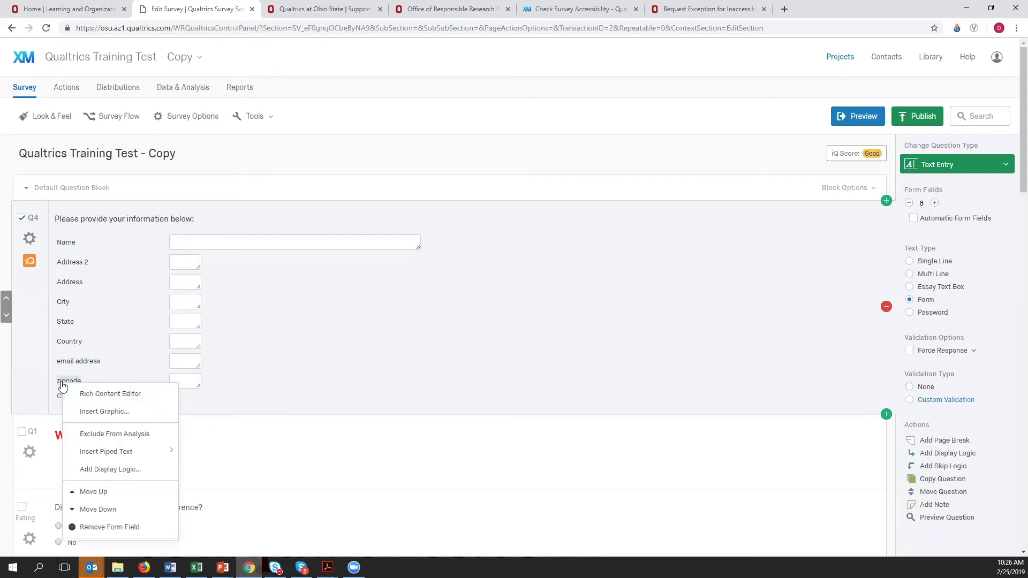
{"action": "left_click", "coordinate": [88, 491]}
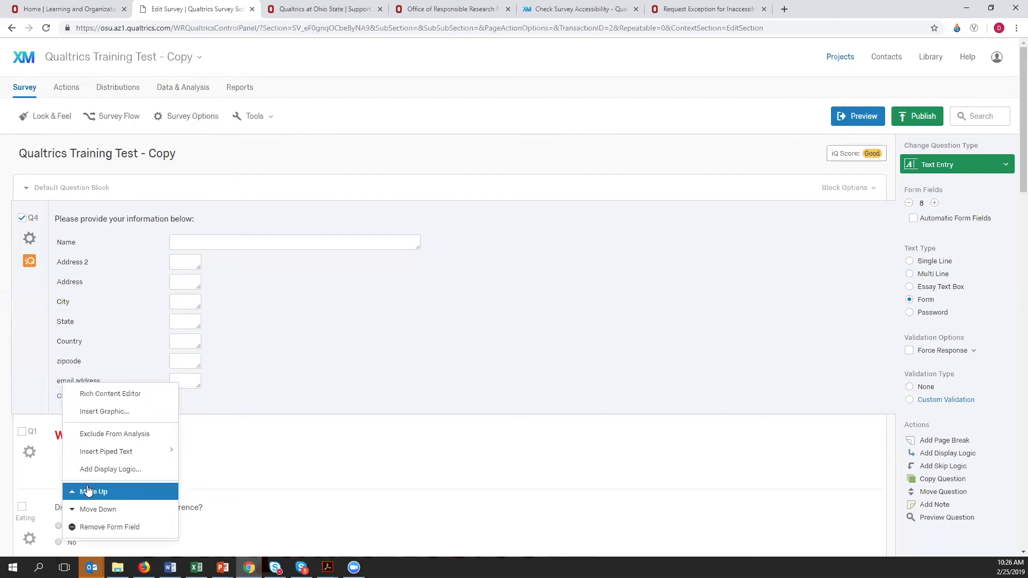
{"action": "left_click", "coordinate": [89, 492]}
{"action": "left_click", "coordinate": [110, 344]}
{"action": "left_click", "coordinate": [135, 374]}
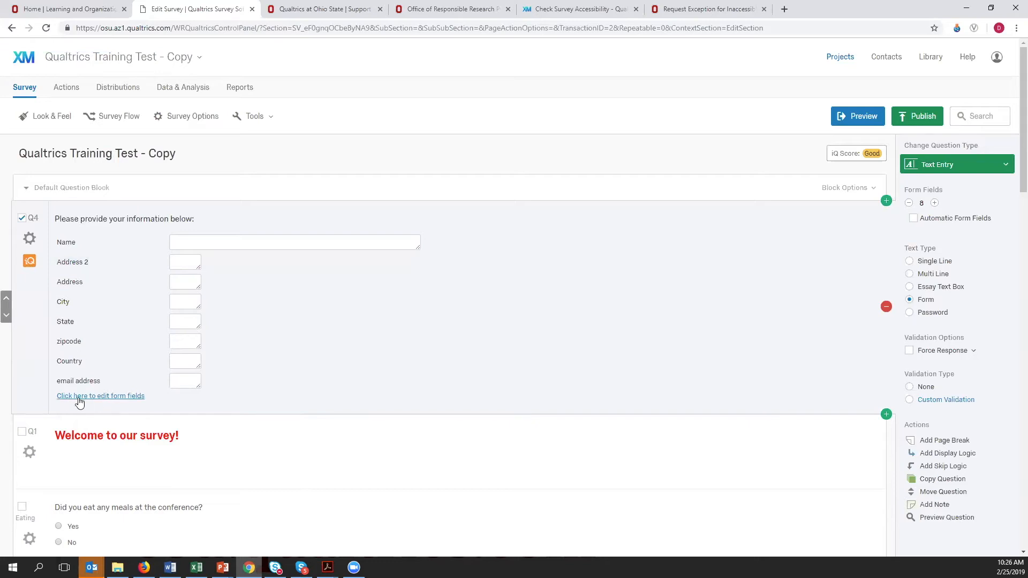
- Open Q4's form field settings and set the email address field's validation to Valid Email Address
{"action": "left_click", "coordinate": [99, 397]}
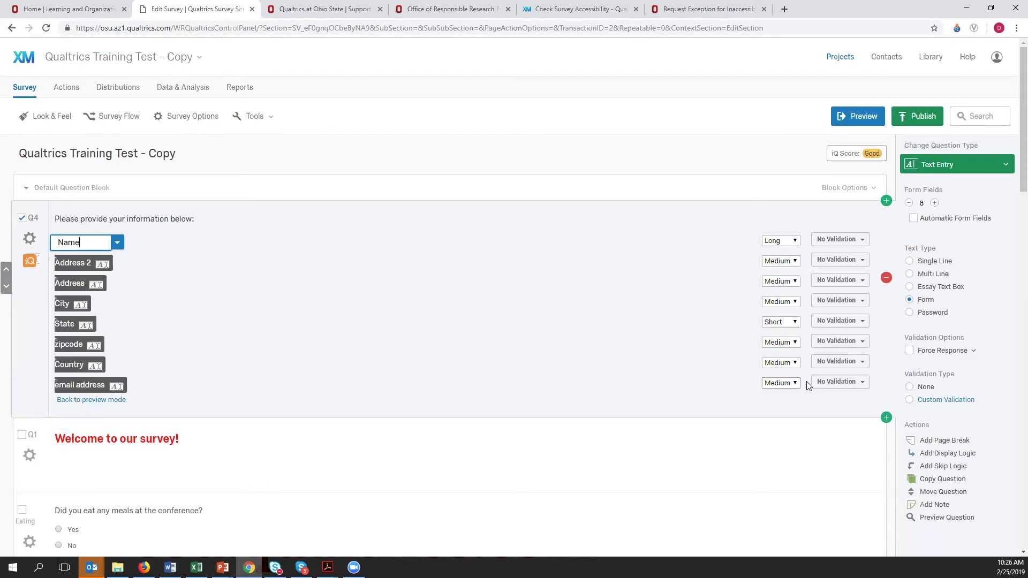
{"action": "left_click", "coordinate": [844, 383]}
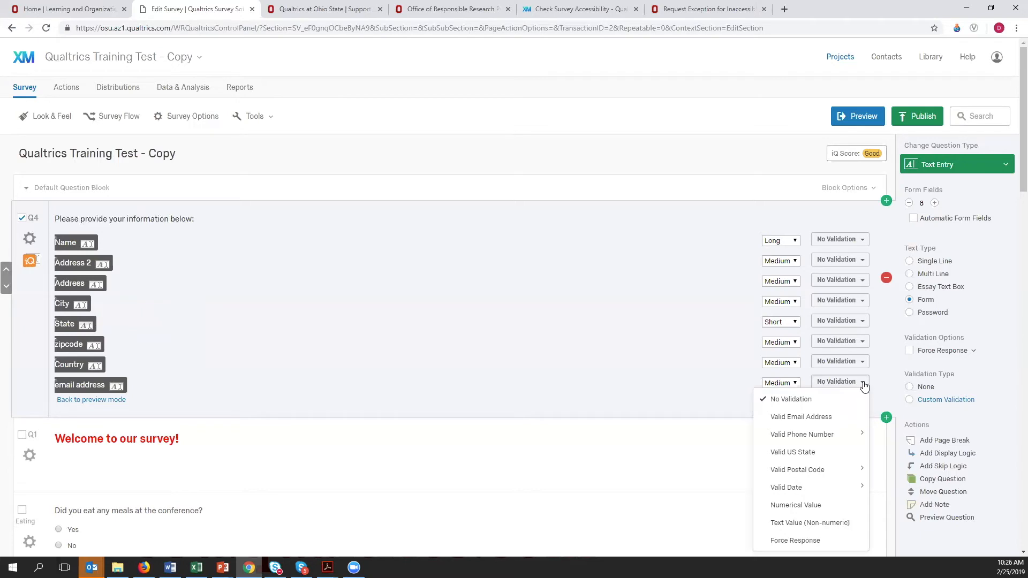
{"action": "left_click", "coordinate": [826, 422]}
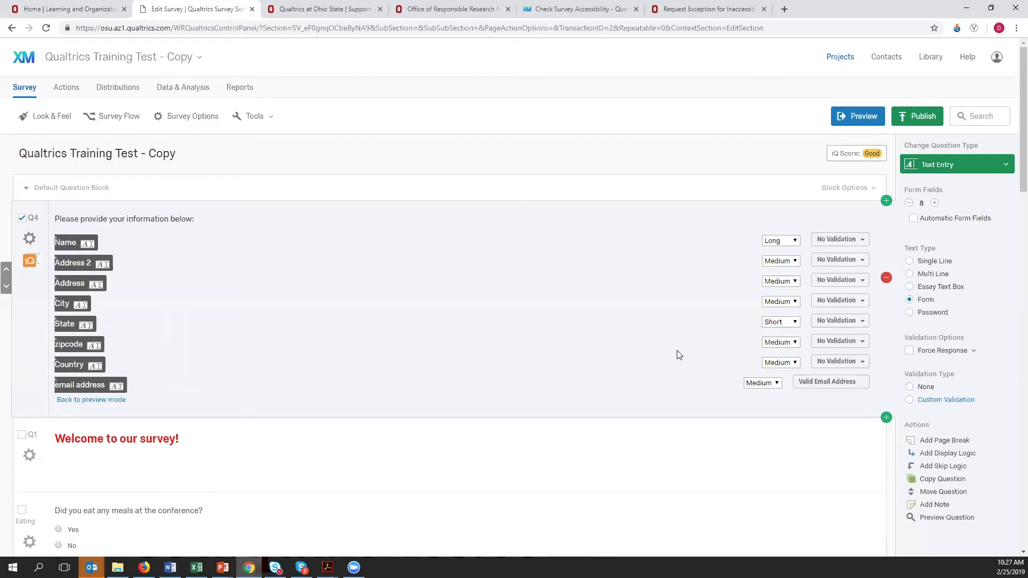
- Set the zipcode field's validation to US Postal Code
{"action": "left_click", "coordinate": [864, 342]}
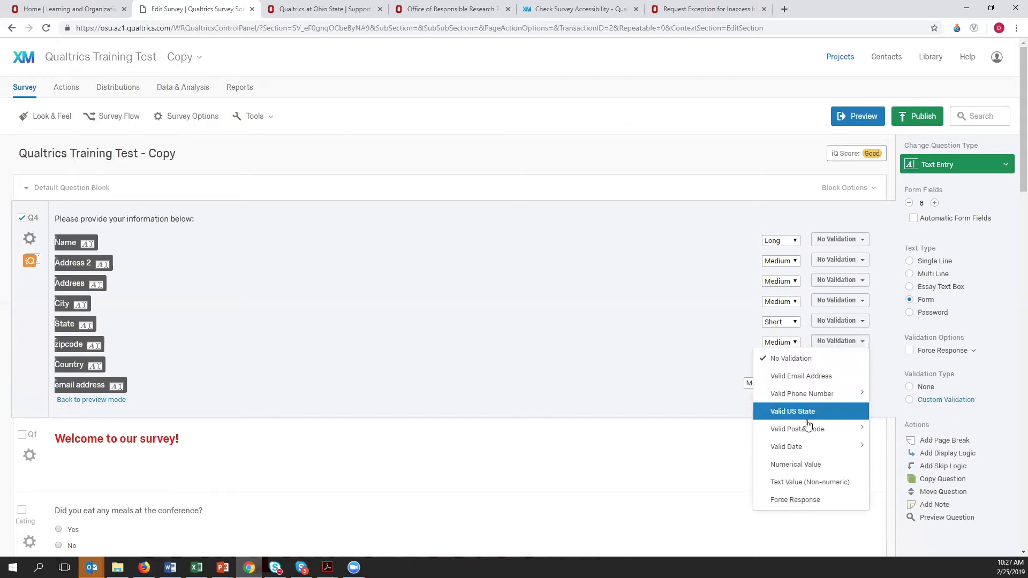
{"action": "mouse_move", "coordinate": [807, 435]}
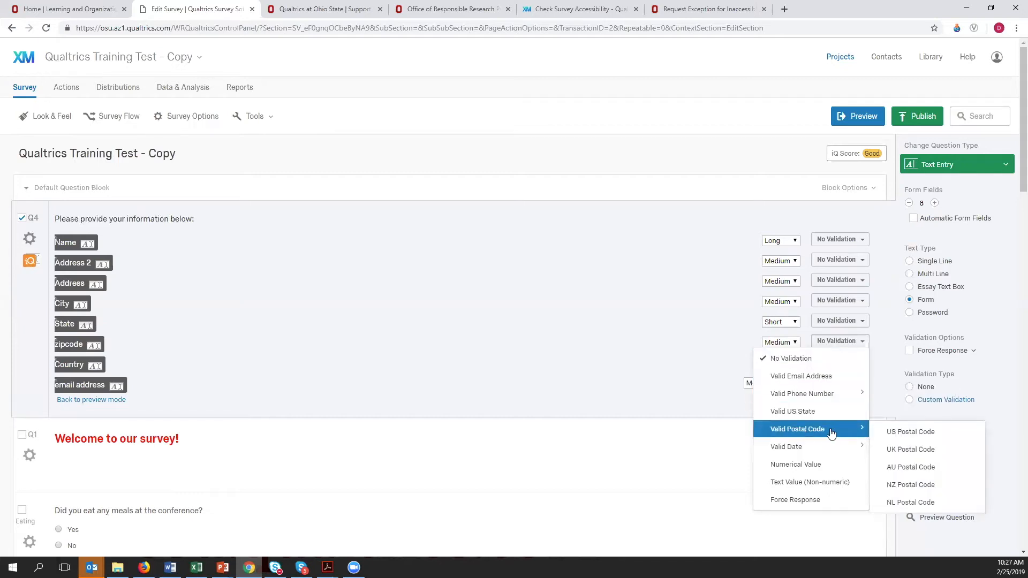
{"action": "left_click", "coordinate": [895, 434]}
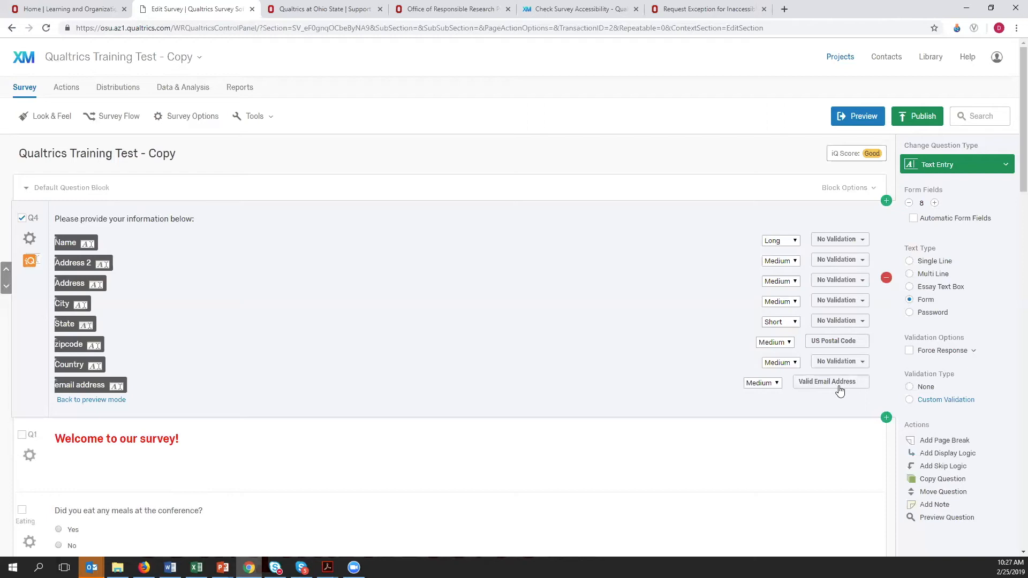
- Look over the validation types offered for the Country field, including the country-specific phone number formats
{"action": "left_click", "coordinate": [862, 368]}
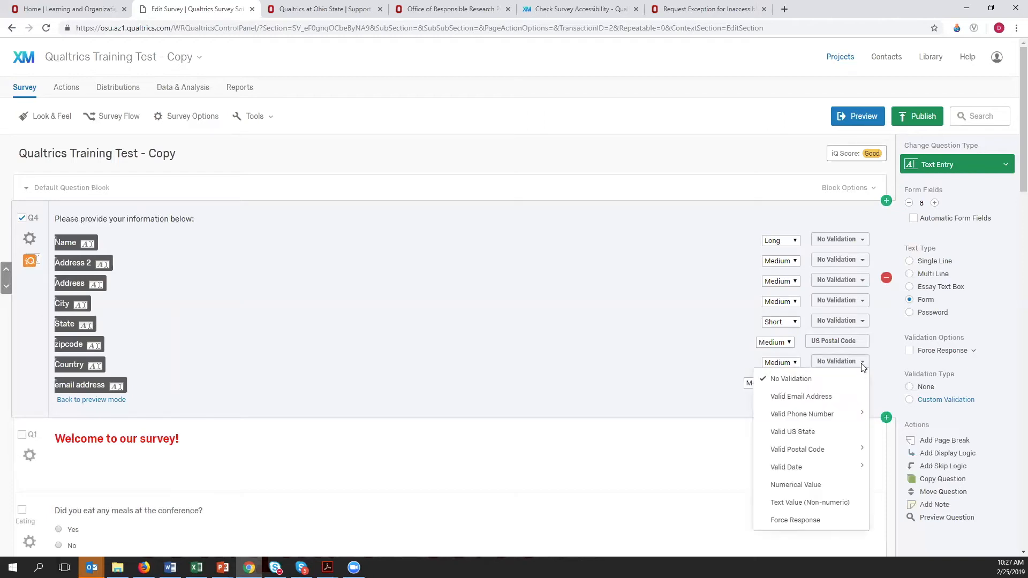
{"action": "mouse_move", "coordinate": [828, 421]}
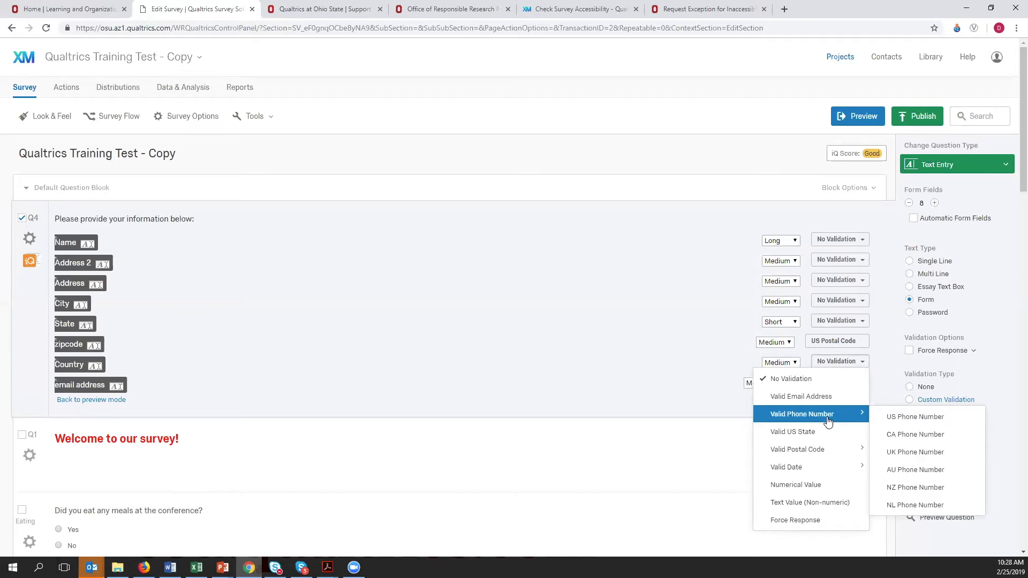
{"action": "left_click", "coordinate": [575, 365]}
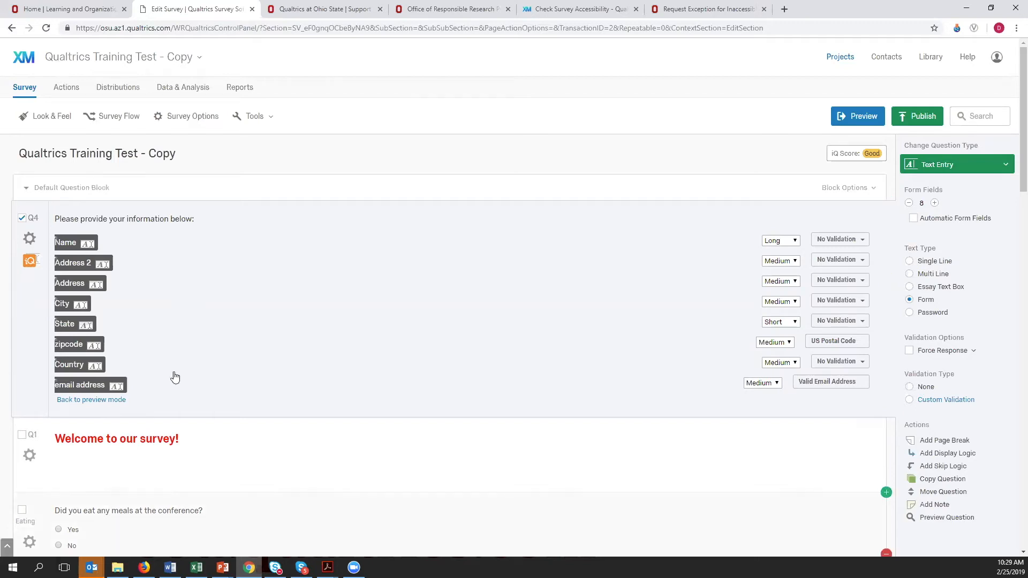
- Move the Q1 "Welcome to our survey!" text above Q4 at the start of the block
{"action": "left_click", "coordinate": [282, 469]}
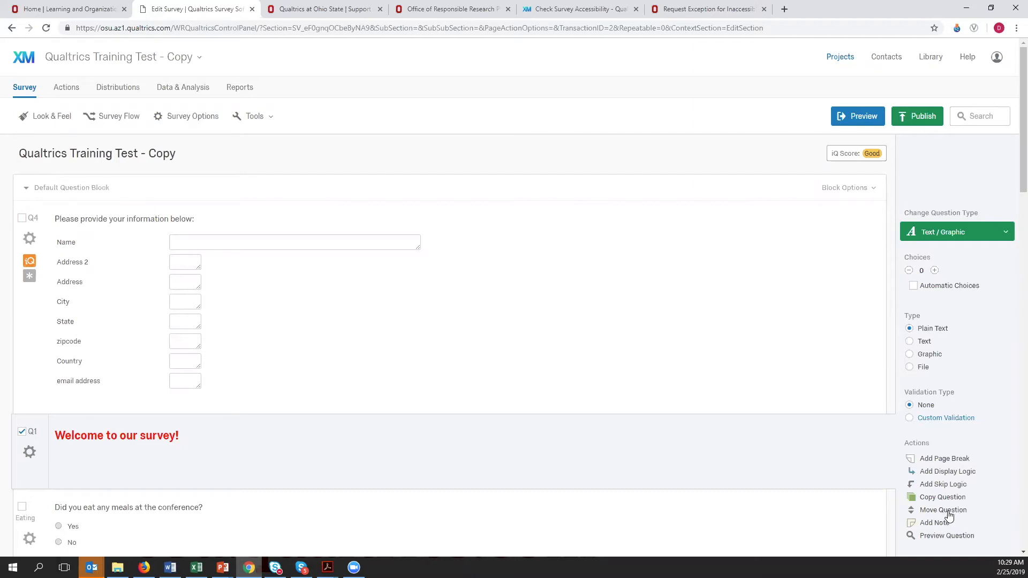
{"action": "mouse_move", "coordinate": [129, 468]}
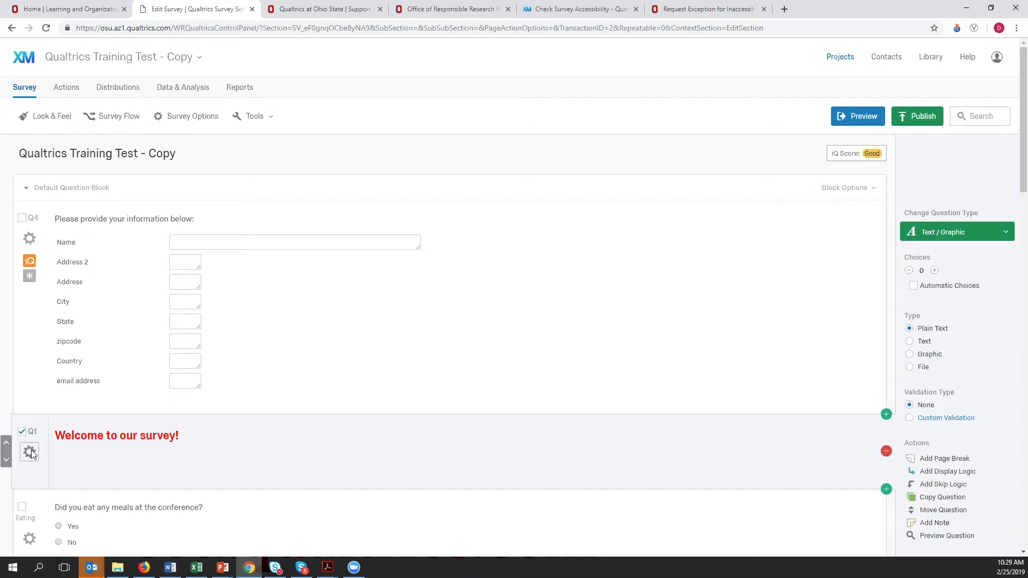
{"action": "left_click", "coordinate": [4, 444]}
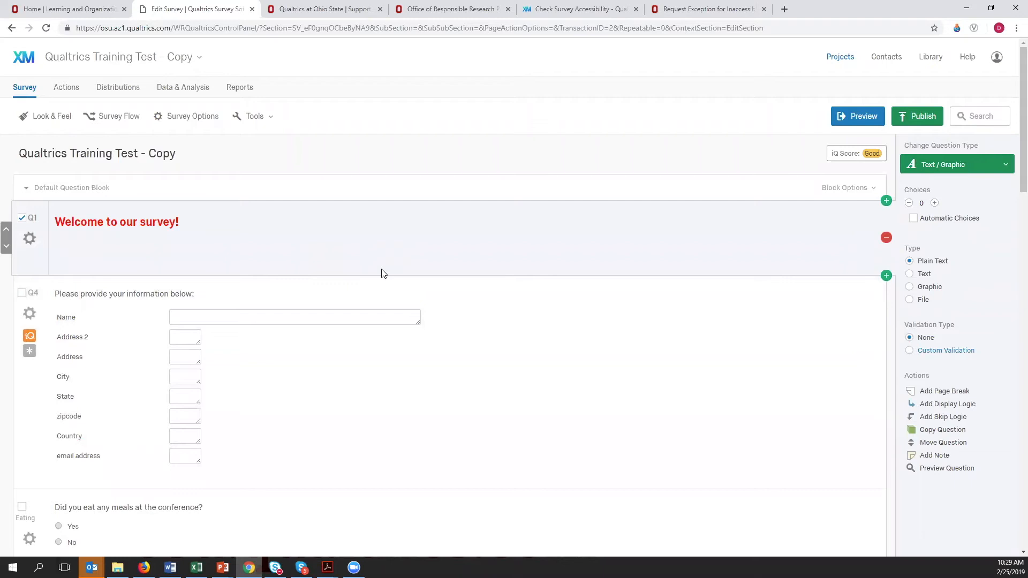
- Turn on Automatic Choices for the question "Did you eat any meals at the conference?"
{"action": "scroll", "coordinate": [455, 422], "scroll_direction": "down", "scroll_amount": 2}
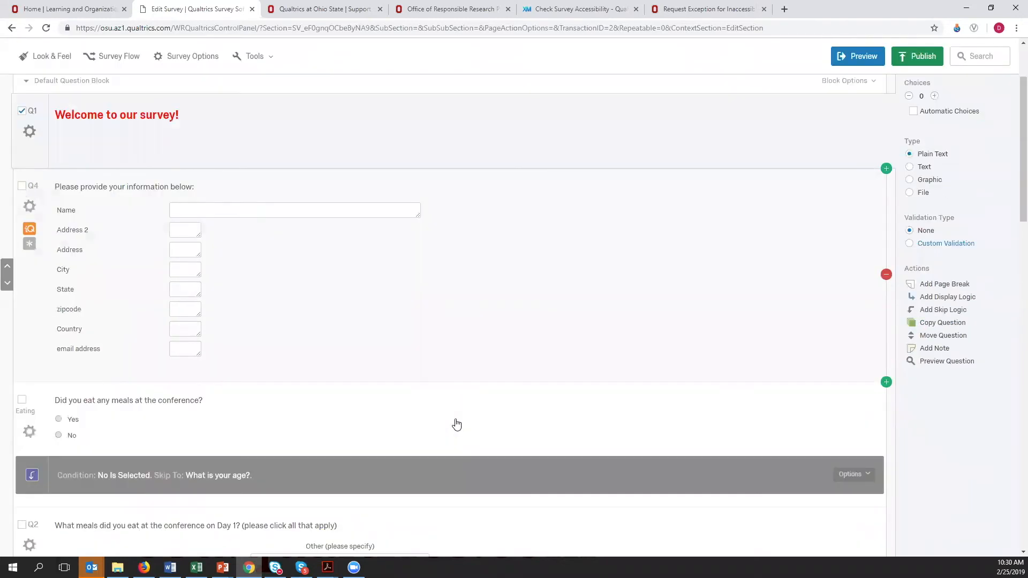
{"action": "scroll", "coordinate": [594, 413], "scroll_direction": "down", "scroll_amount": 2}
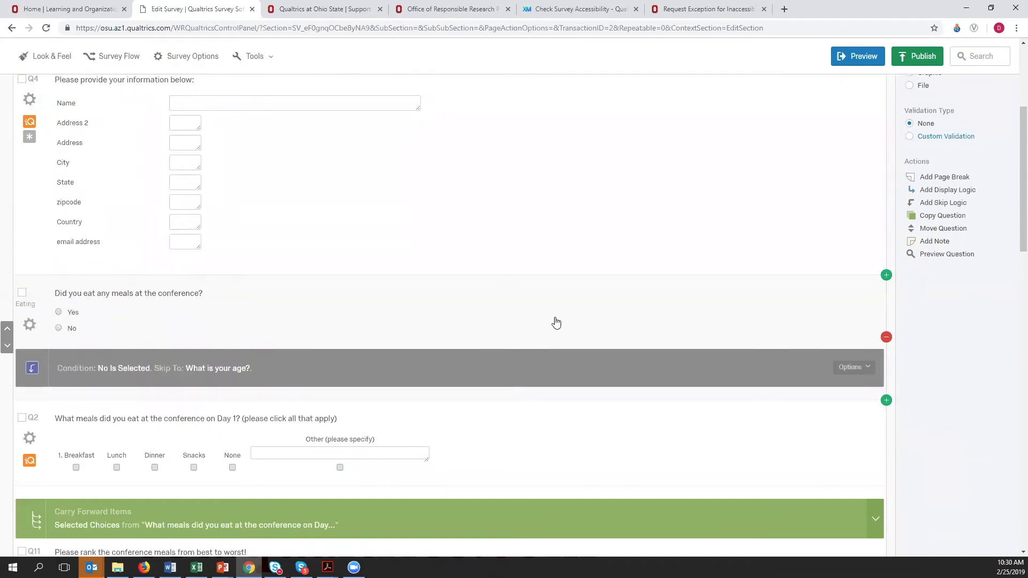
{"action": "left_click", "coordinate": [645, 316]}
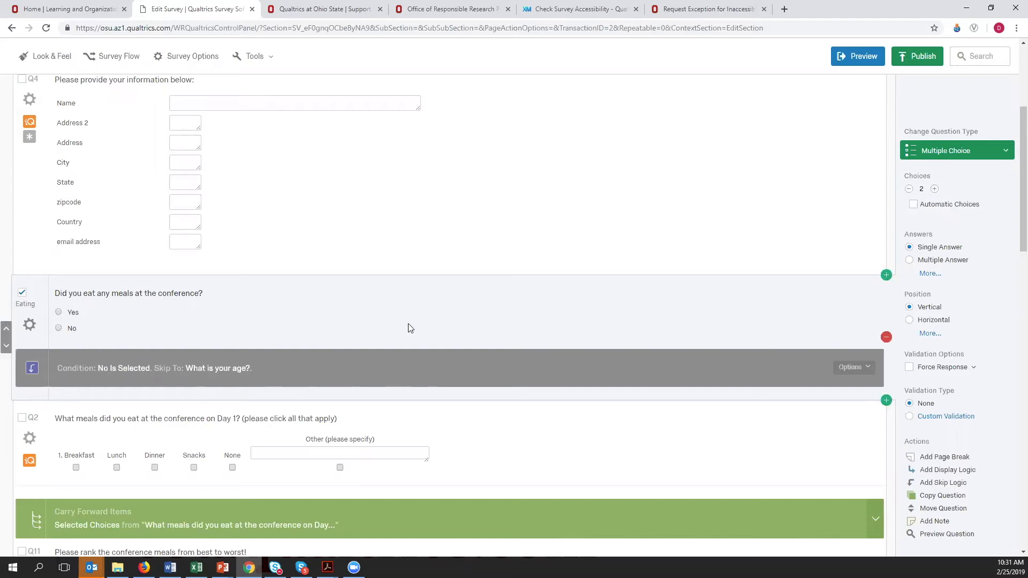
{"action": "left_click", "coordinate": [913, 205]}
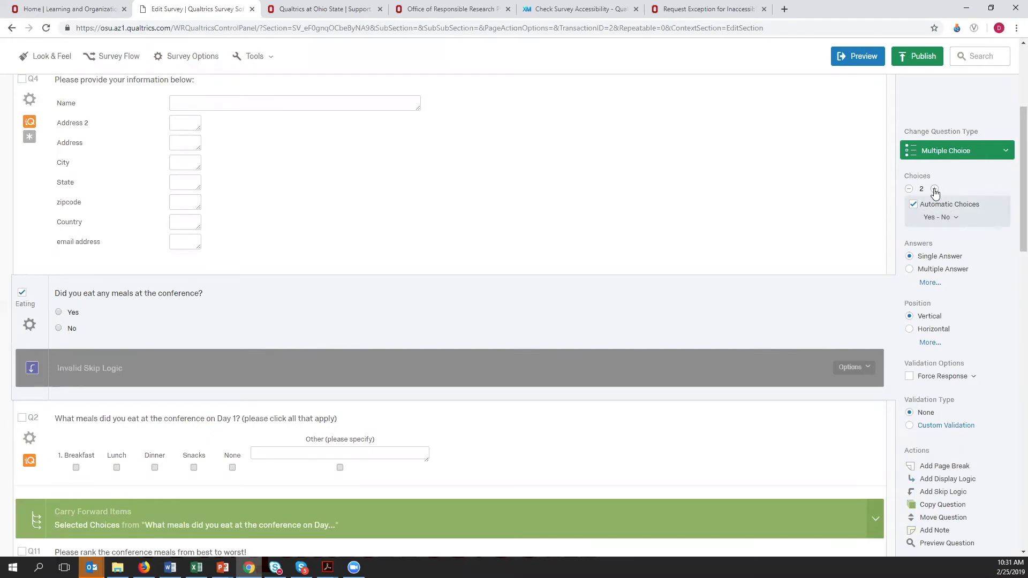
- Try three automatic choices on the meals question and look through the available answer scales
{"action": "left_click", "coordinate": [934, 190]}
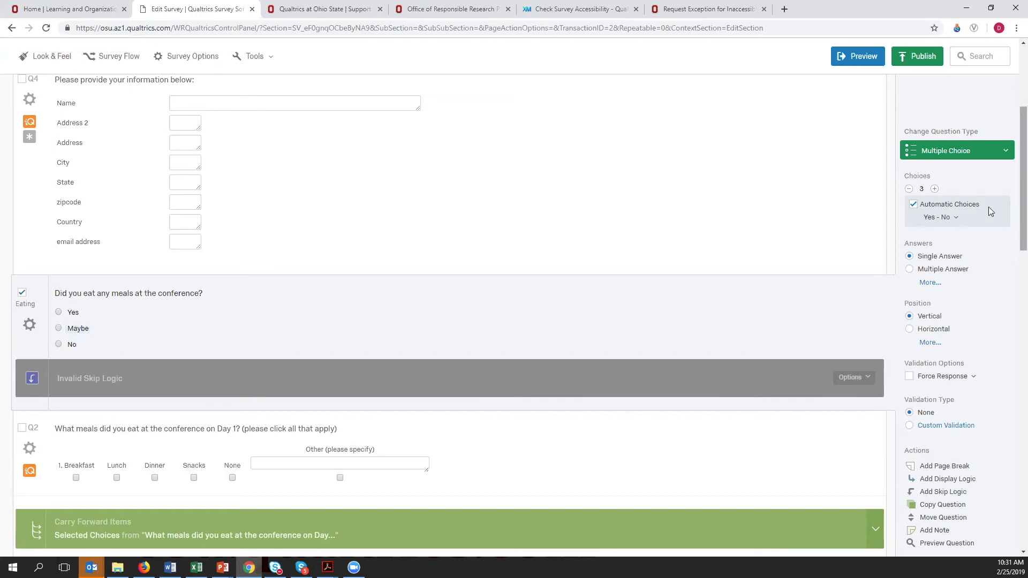
{"action": "left_click", "coordinate": [956, 218]}
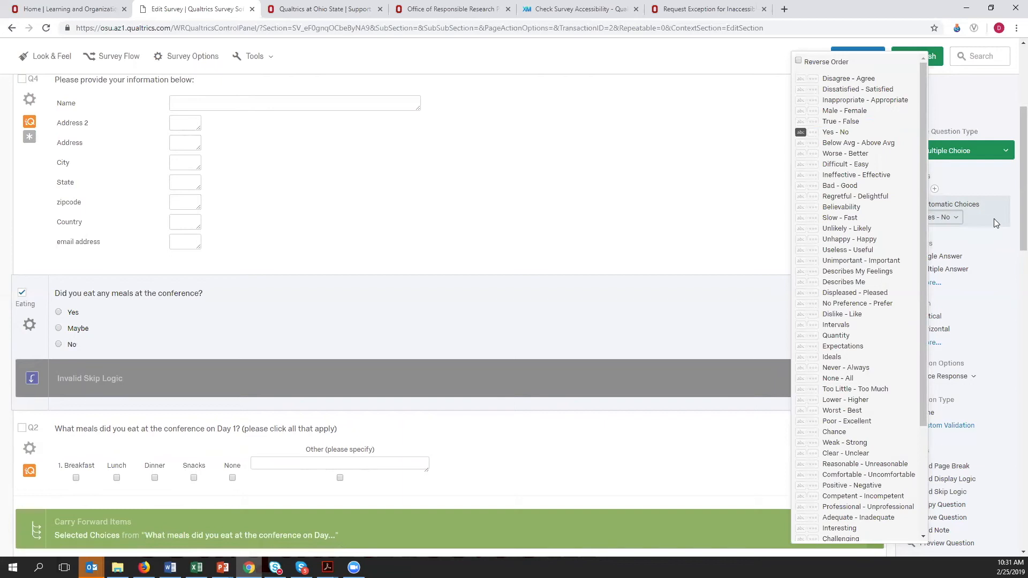
{"action": "left_click", "coordinate": [994, 219]}
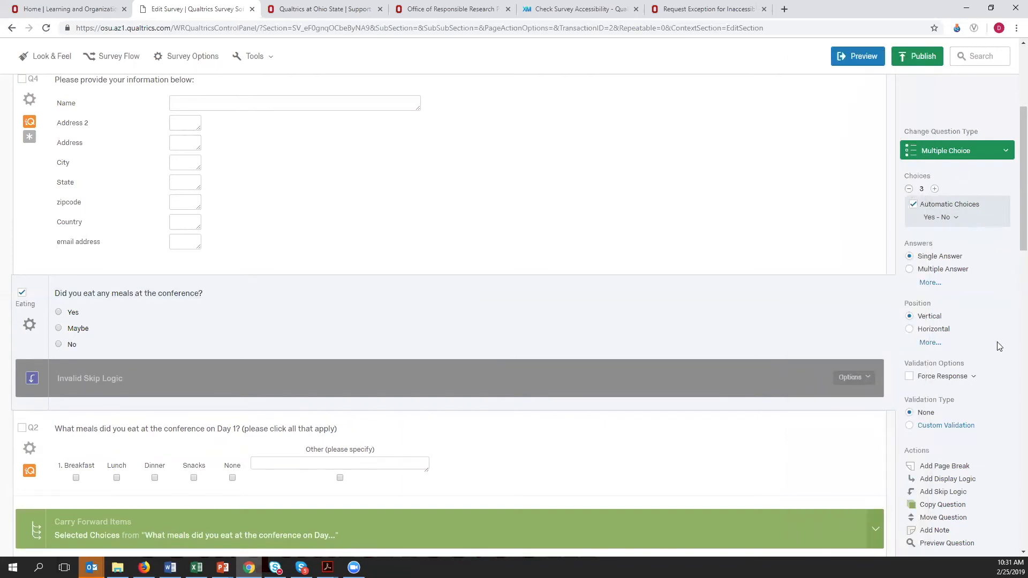
{"action": "left_click", "coordinate": [908, 189]}
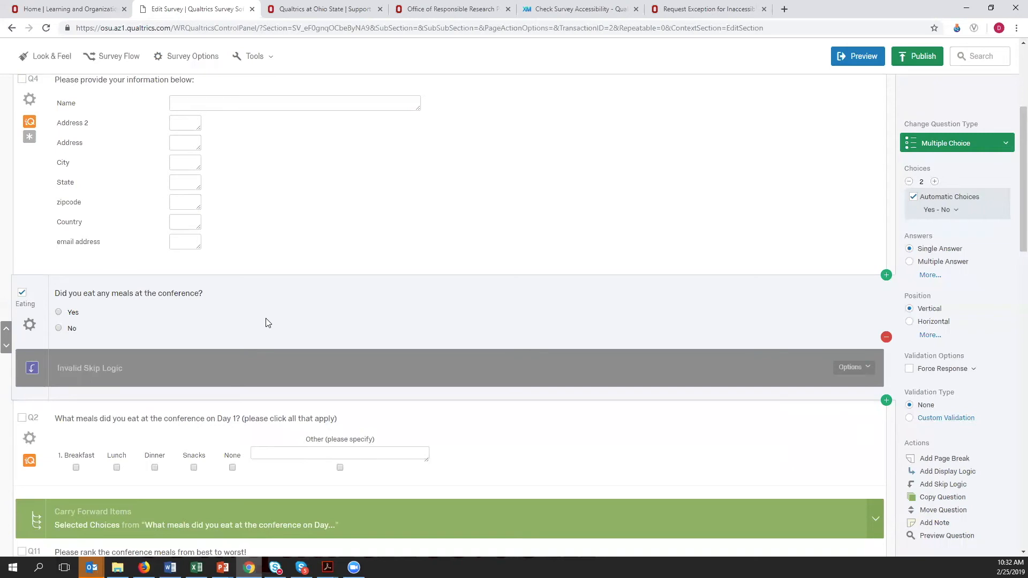
- Examine the survey's questions from the Q1 welcome text through the Q11 meal ranking, including the meals question's skip logic
{"action": "scroll", "coordinate": [509, 321], "scroll_direction": "up", "scroll_amount": 2}
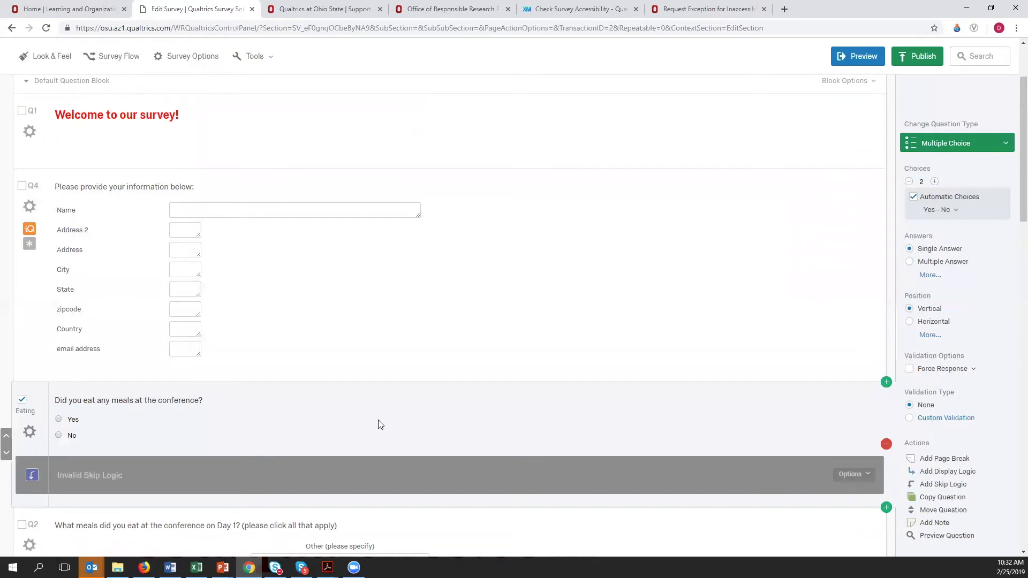
{"action": "scroll", "coordinate": [379, 423], "scroll_direction": "down", "scroll_amount": 3}
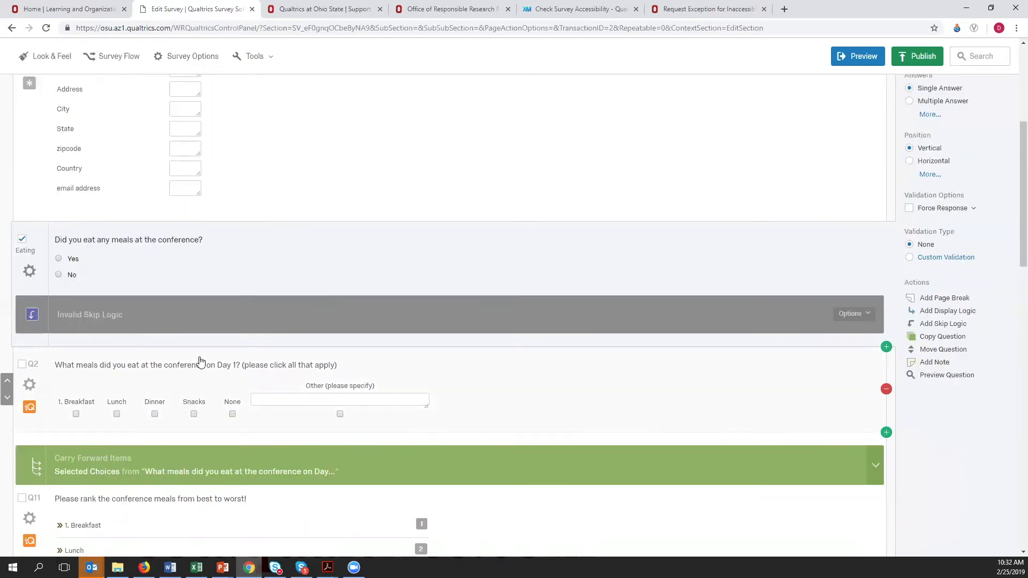
{"action": "left_click", "coordinate": [305, 239]}
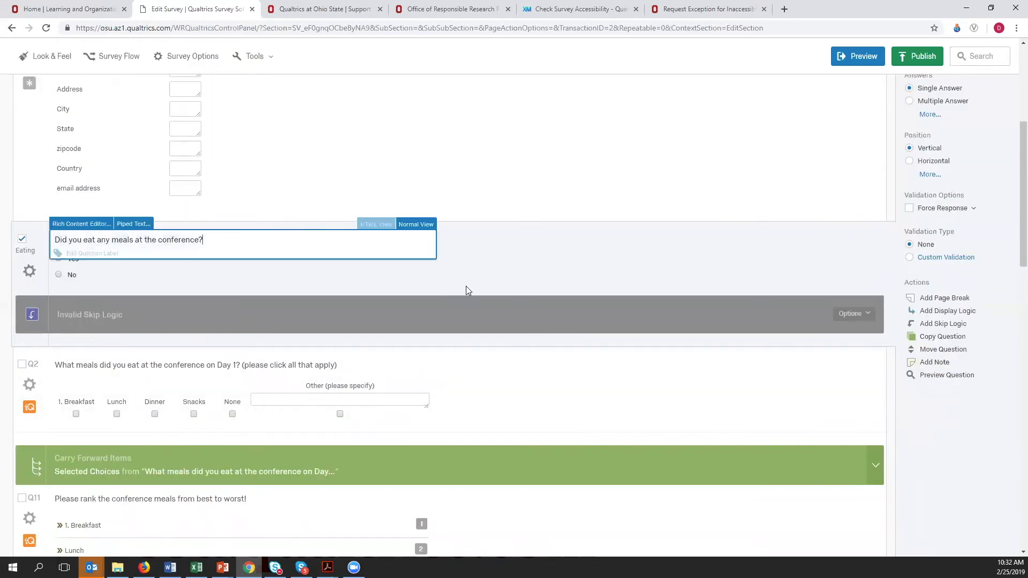
{"action": "left_click", "coordinate": [559, 247]}
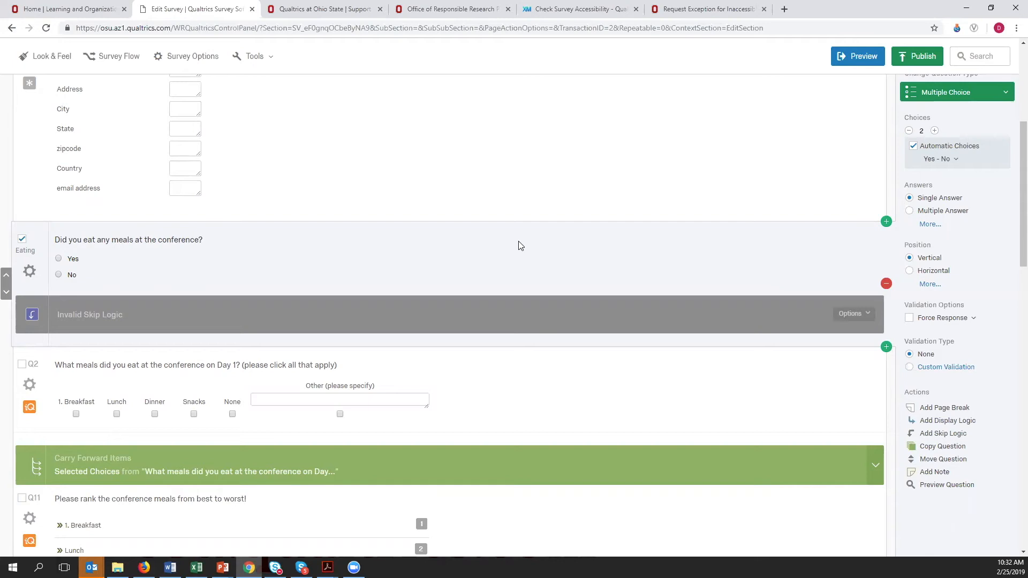
{"action": "scroll", "coordinate": [544, 259], "scroll_direction": "up", "scroll_amount": 3}
{"action": "scroll", "coordinate": [519, 303], "scroll_direction": "up", "scroll_amount": 2}
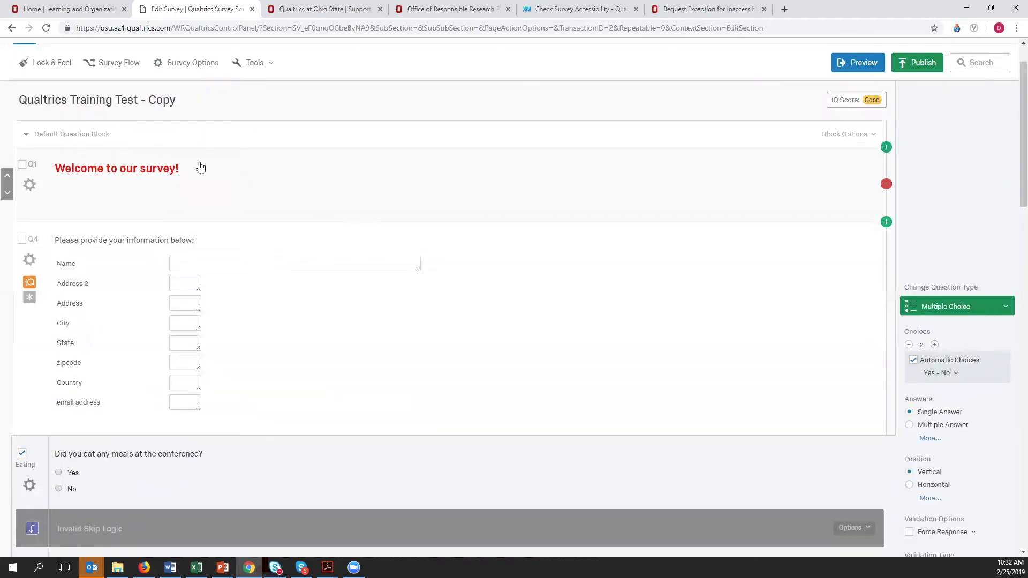
{"action": "scroll", "coordinate": [498, 345], "scroll_direction": "down", "scroll_amount": 7}
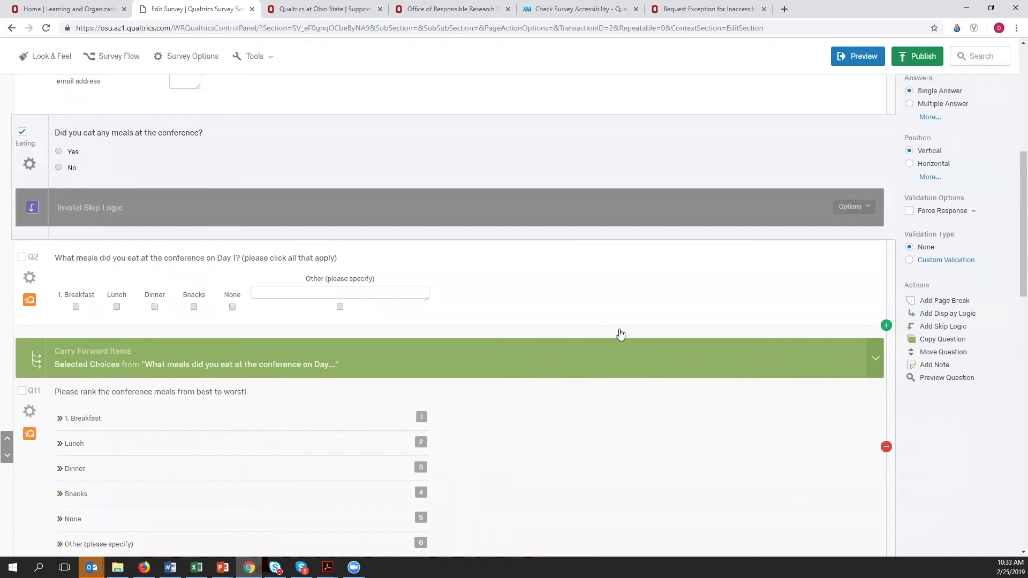
{"action": "scroll", "coordinate": [577, 354], "scroll_direction": "down", "scroll_amount": 1}
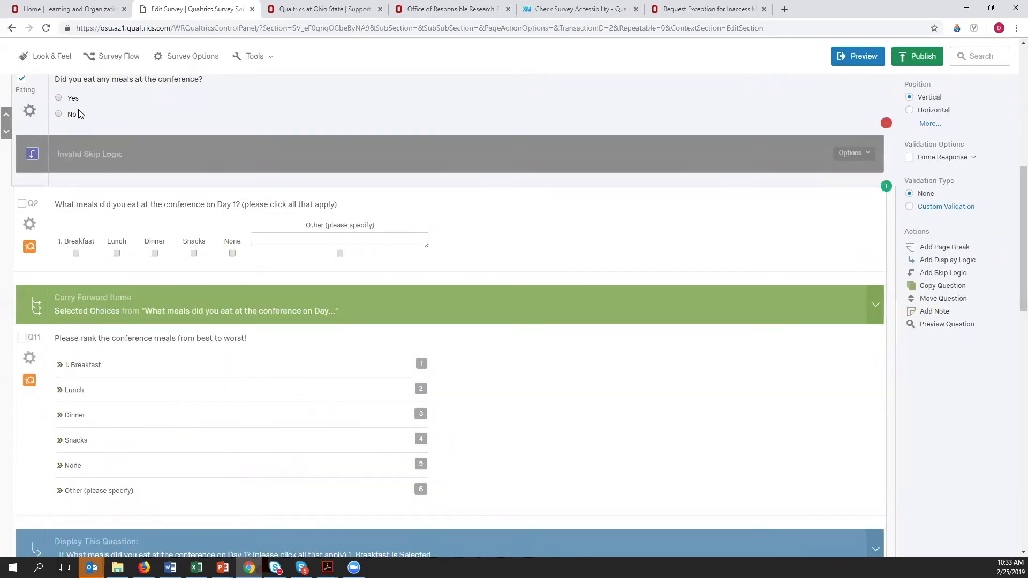
- Examine the settings of the contact form and the question "Did you eat any meals at the conference?", plus the questions below them
{"action": "left_click", "coordinate": [83, 275]}
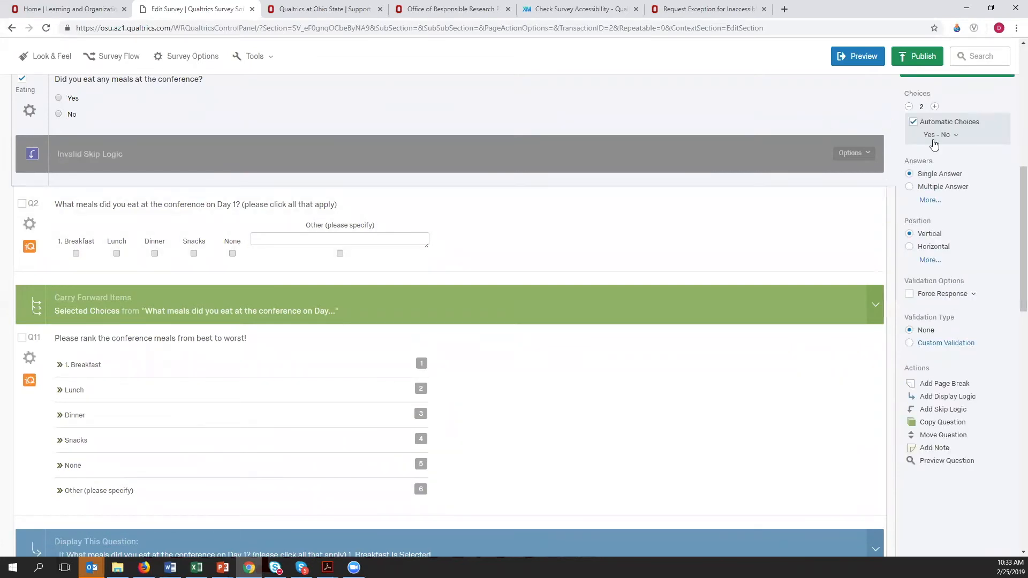
{"action": "scroll", "coordinate": [760, 276], "scroll_direction": "up", "scroll_amount": 2}
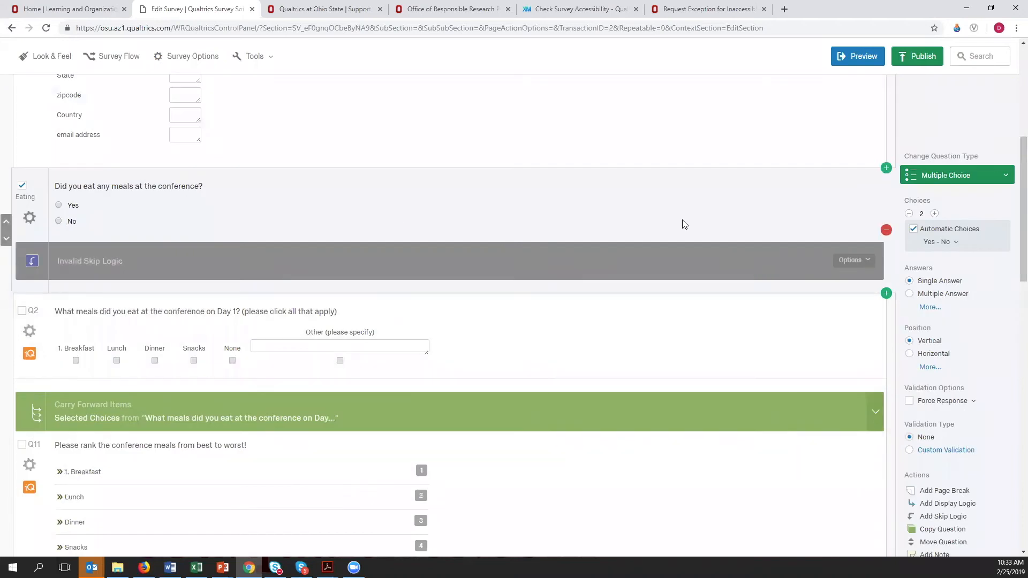
{"action": "left_click", "coordinate": [591, 132]}
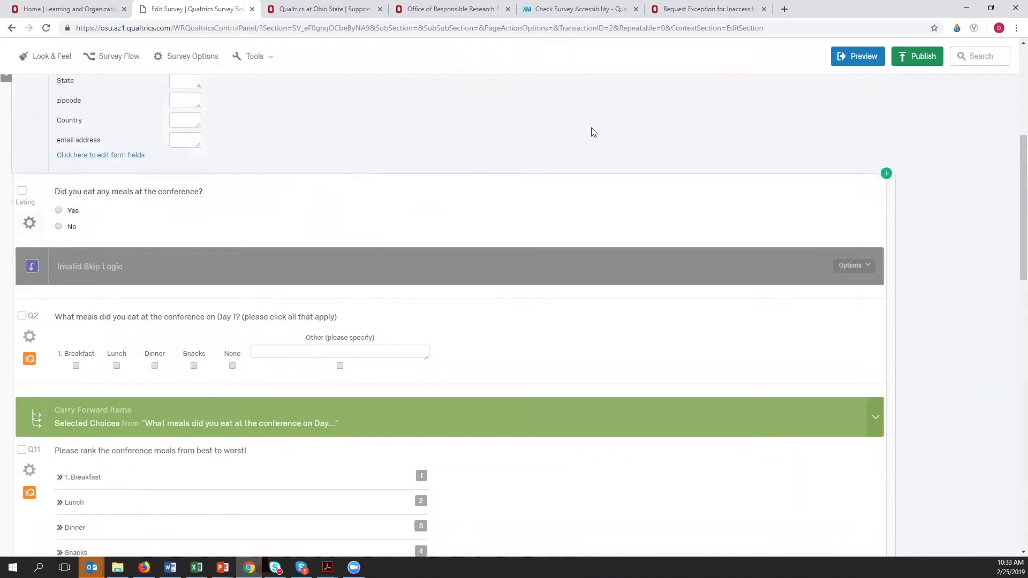
{"action": "scroll", "coordinate": [750, 144], "scroll_direction": "up", "scroll_amount": 2}
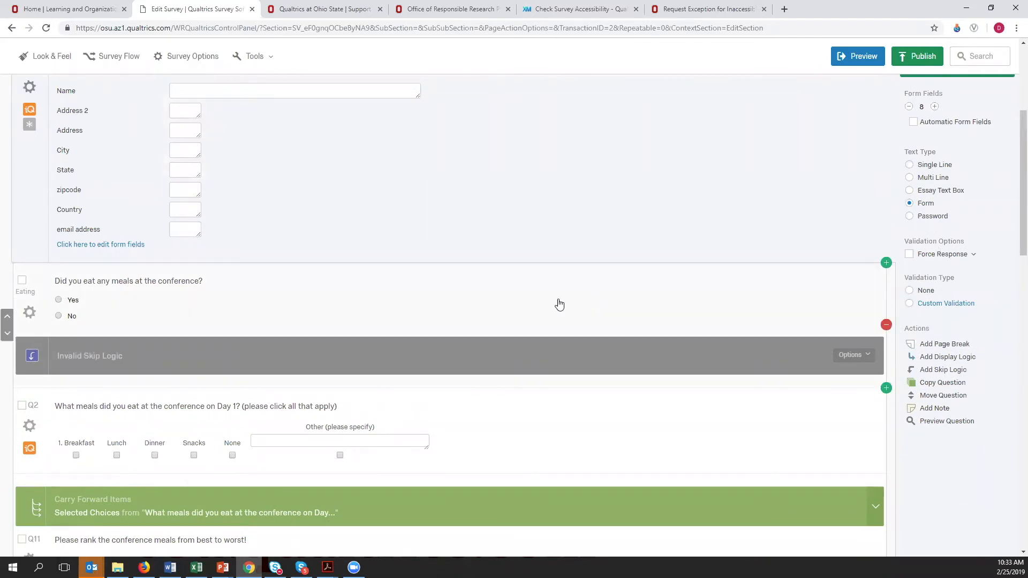
{"action": "left_click", "coordinate": [576, 308]}
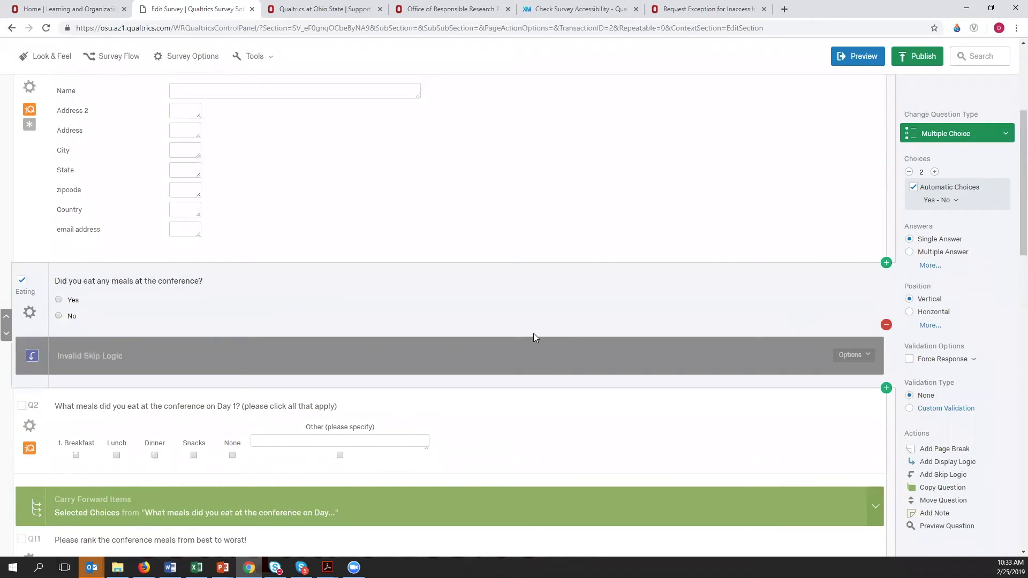
{"action": "scroll", "coordinate": [534, 337], "scroll_direction": "down", "scroll_amount": 1}
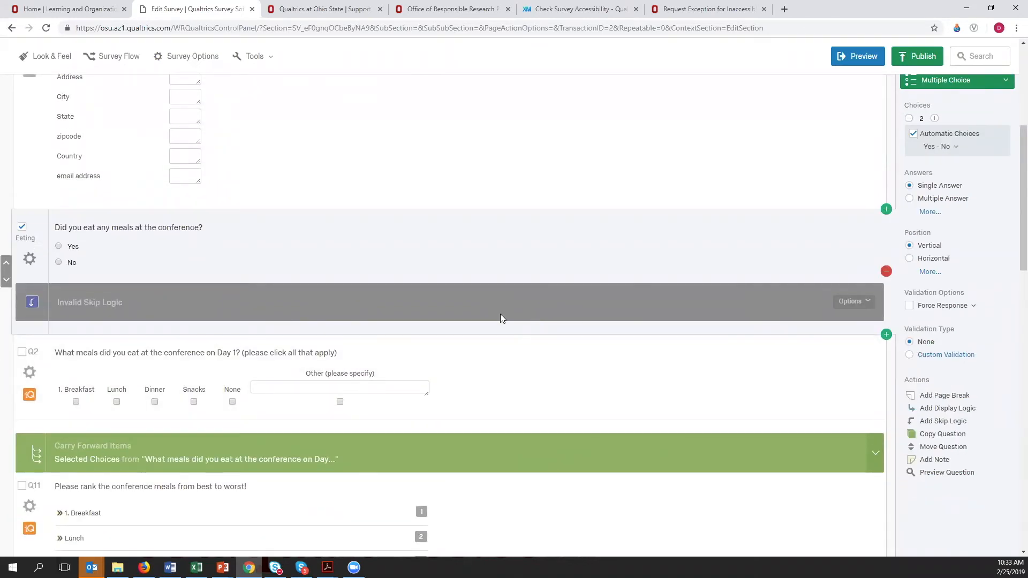
{"action": "scroll", "coordinate": [411, 385], "scroll_direction": "down", "scroll_amount": 8}
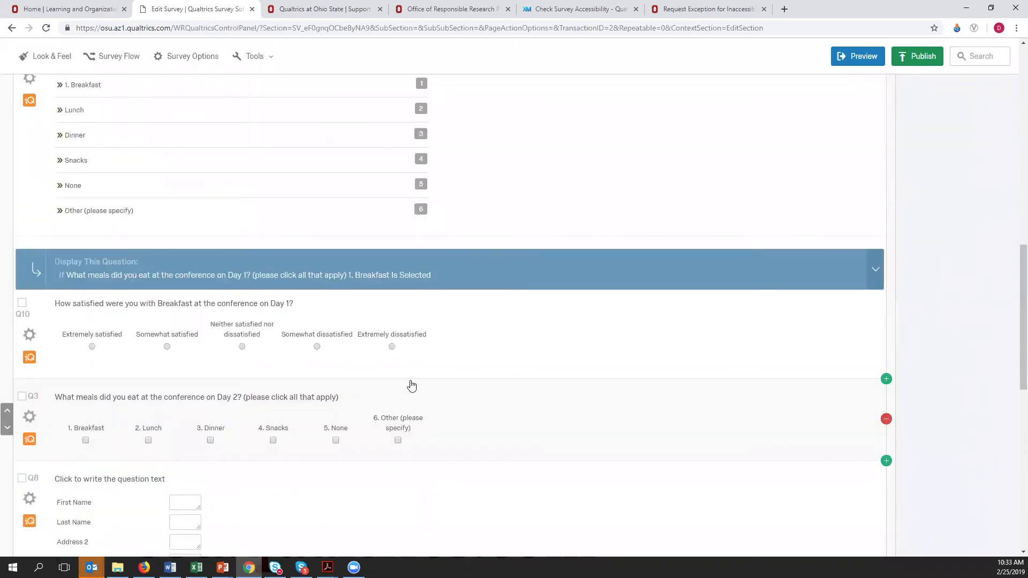
{"action": "scroll", "coordinate": [656, 354], "scroll_direction": "down", "scroll_amount": 3}
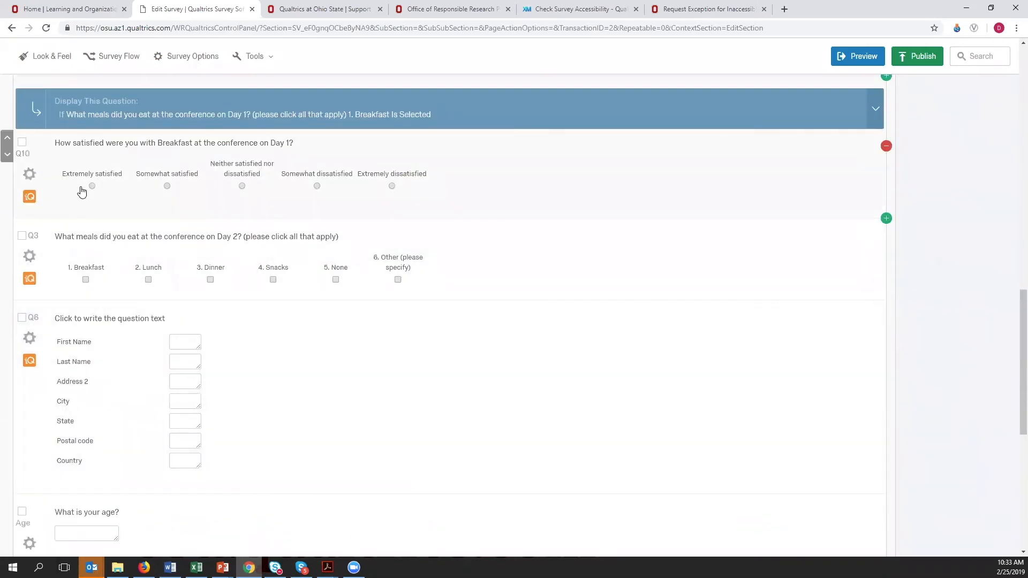
- Try a vertical position for the choices of the Day 1 breakfast satisfaction question and return them to horizontal
{"action": "left_click", "coordinate": [583, 191]}
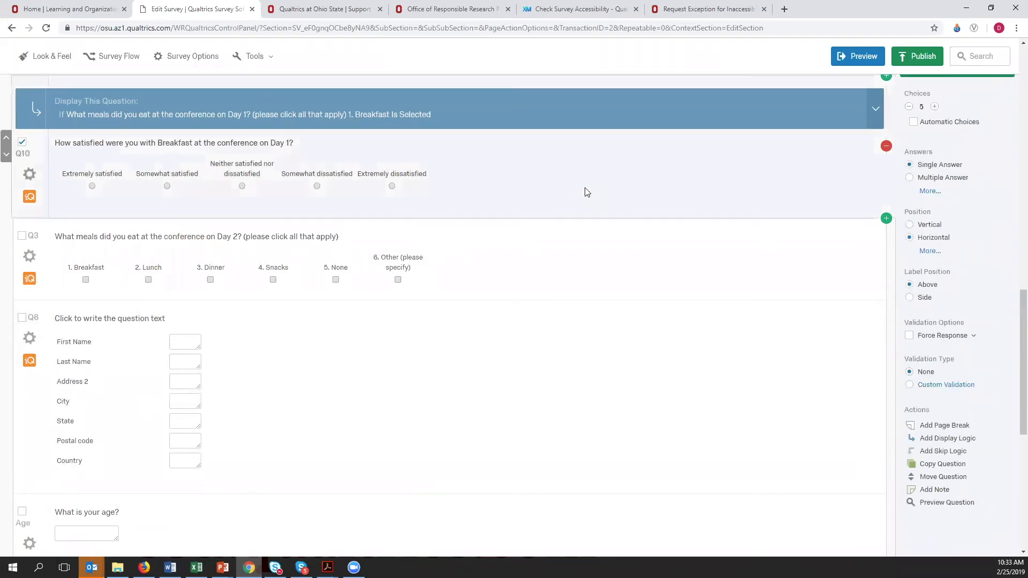
{"action": "scroll", "coordinate": [637, 203], "scroll_direction": "up", "scroll_amount": 1}
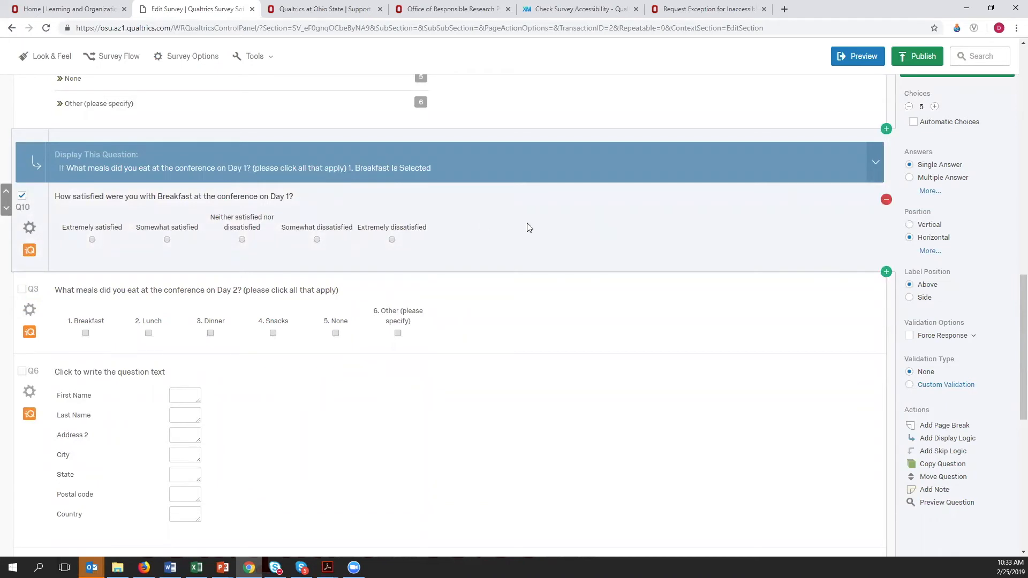
{"action": "left_click", "coordinate": [909, 225]}
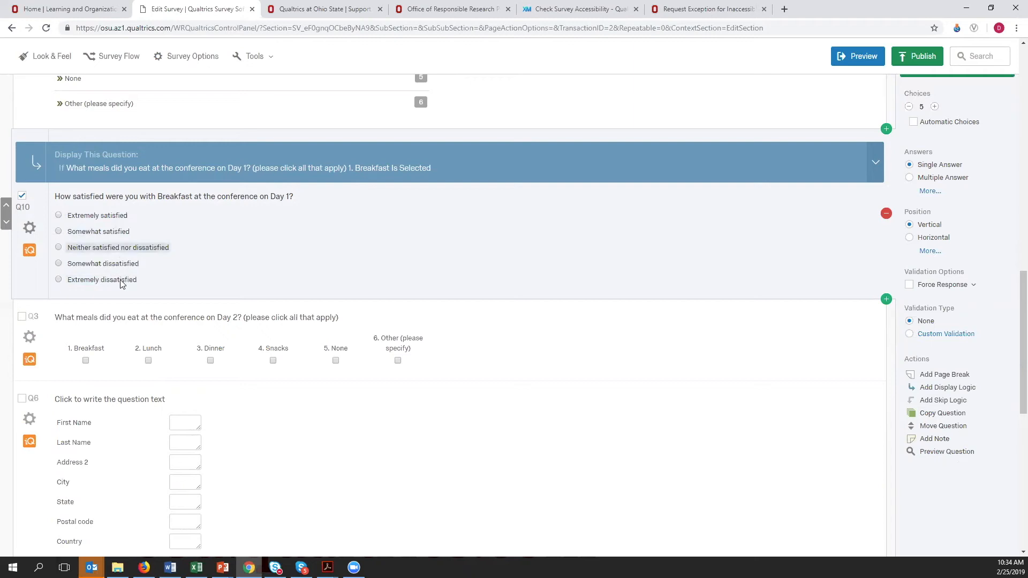
{"action": "left_click", "coordinate": [908, 238]}
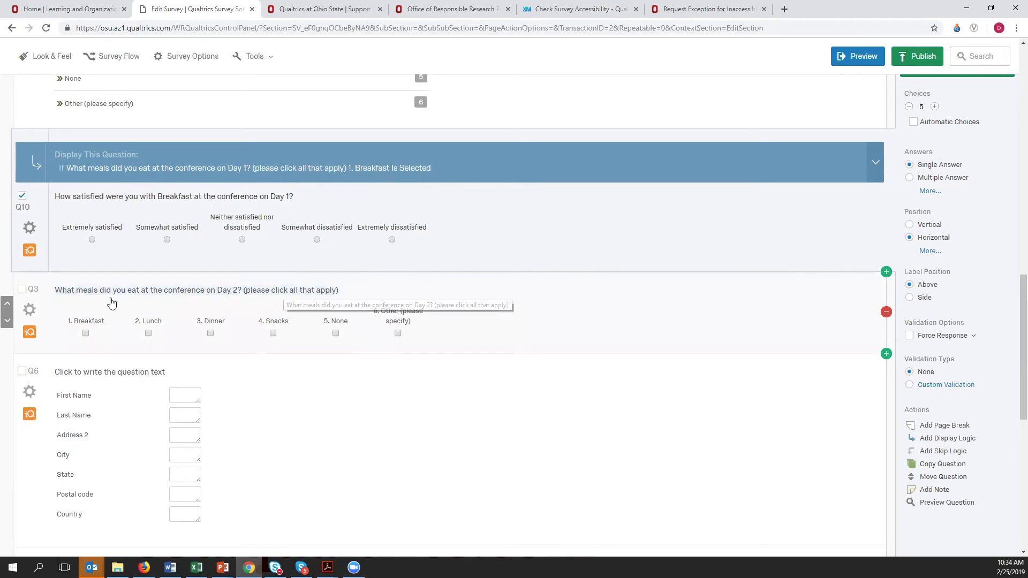
- Turn on Content Validation for the question "What is your age?" with Number as the content type
{"action": "scroll", "coordinate": [558, 332], "scroll_direction": "down", "scroll_amount": 3}
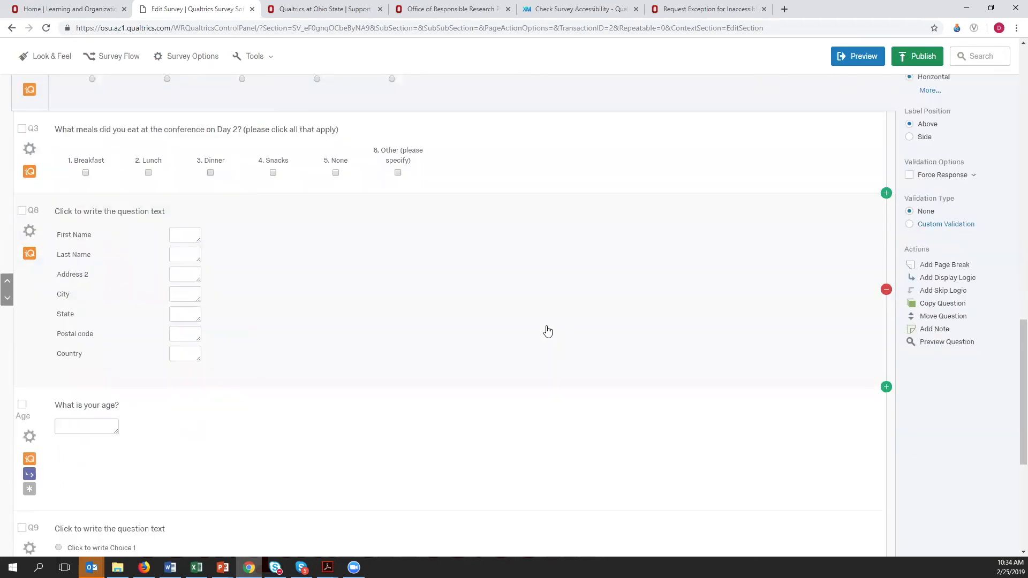
{"action": "left_click", "coordinate": [333, 311]}
{"action": "scroll", "coordinate": [424, 282], "scroll_direction": "down", "scroll_amount": 3}
{"action": "left_click", "coordinate": [219, 279]}
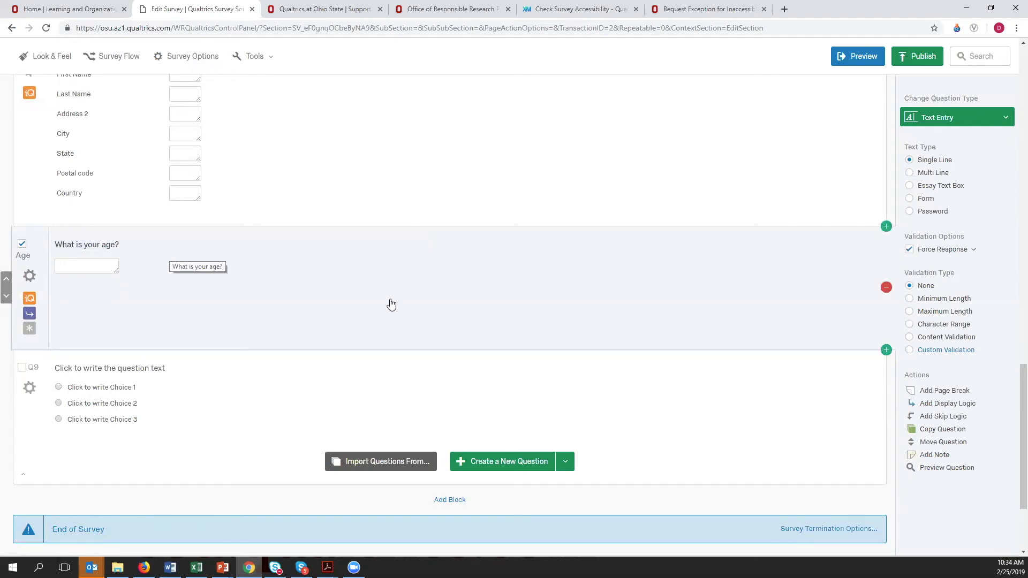
{"action": "left_click", "coordinate": [769, 356]}
{"action": "left_click", "coordinate": [742, 323]}
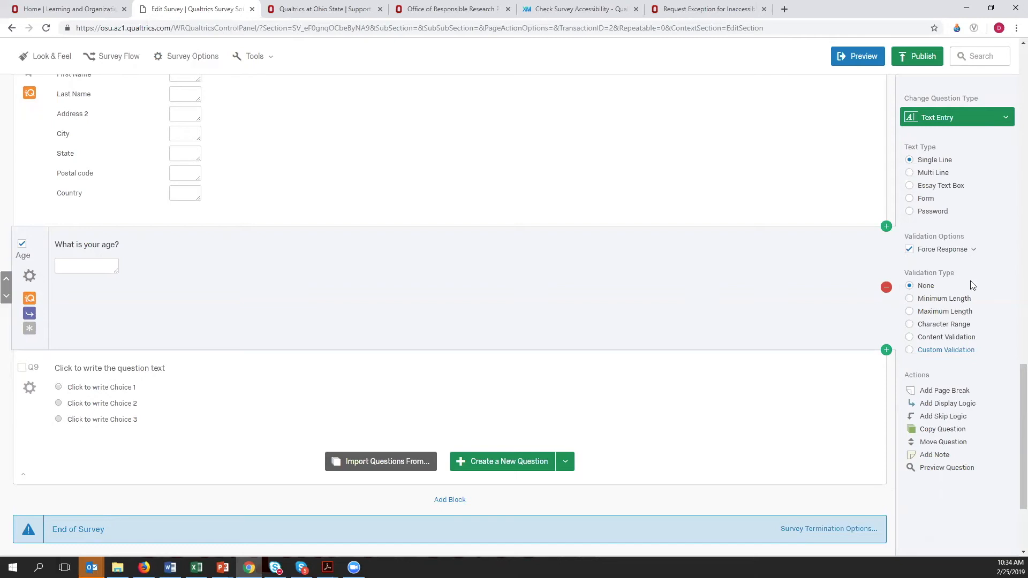
{"action": "left_click", "coordinate": [910, 337]}
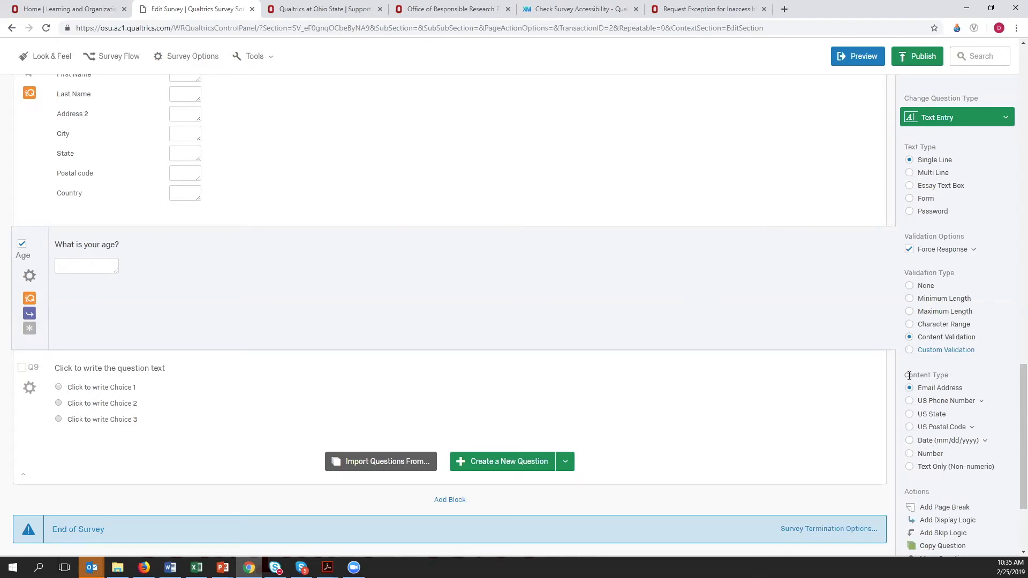
{"action": "left_click", "coordinate": [910, 455]}
{"action": "scroll", "coordinate": [949, 490], "scroll_direction": "down", "scroll_amount": 1}
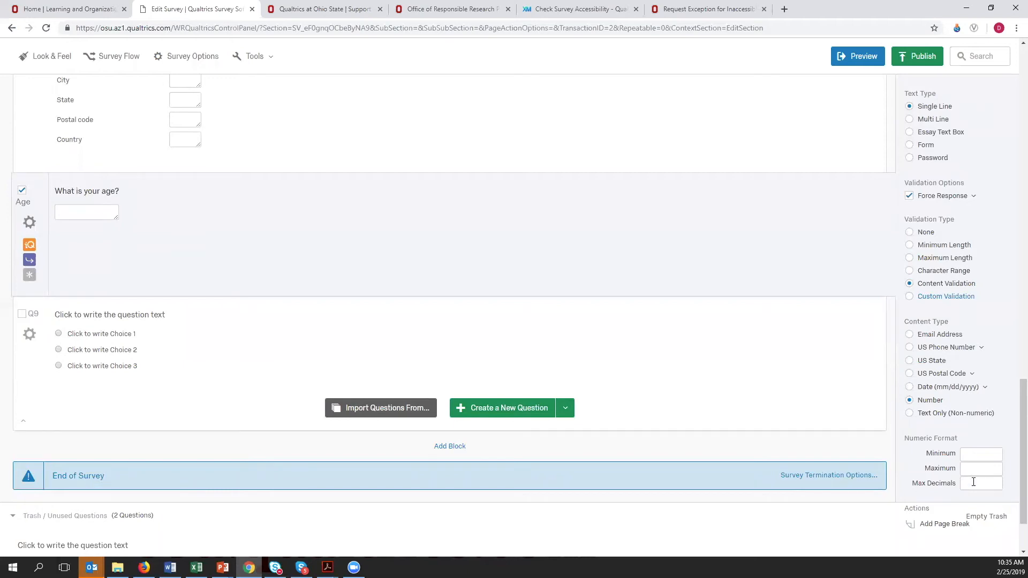
{"action": "left_click", "coordinate": [973, 482]}
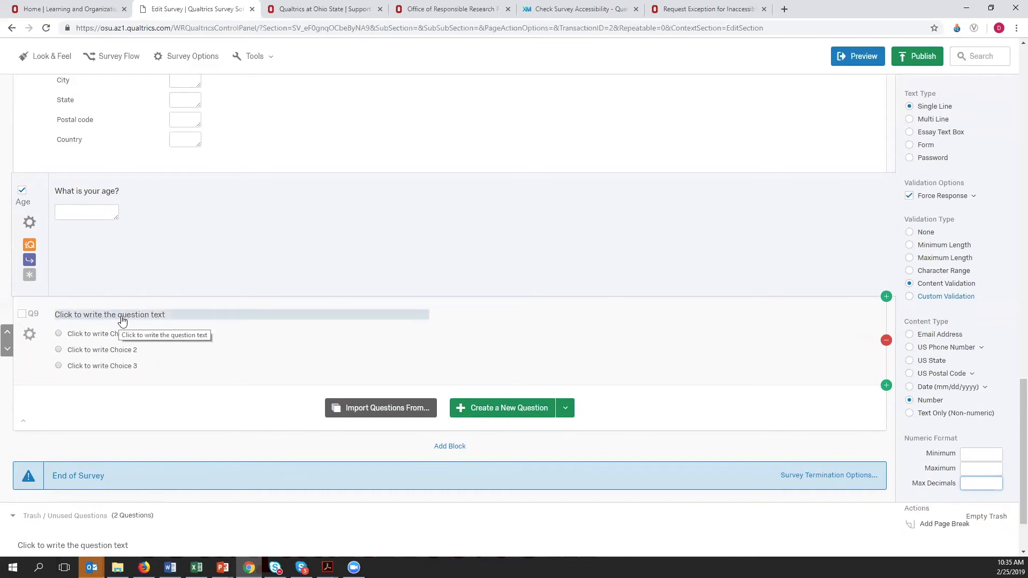
- Set the three-choice question Q9 at the end of the block to Multiple Answer
{"action": "left_click", "coordinate": [306, 354]}
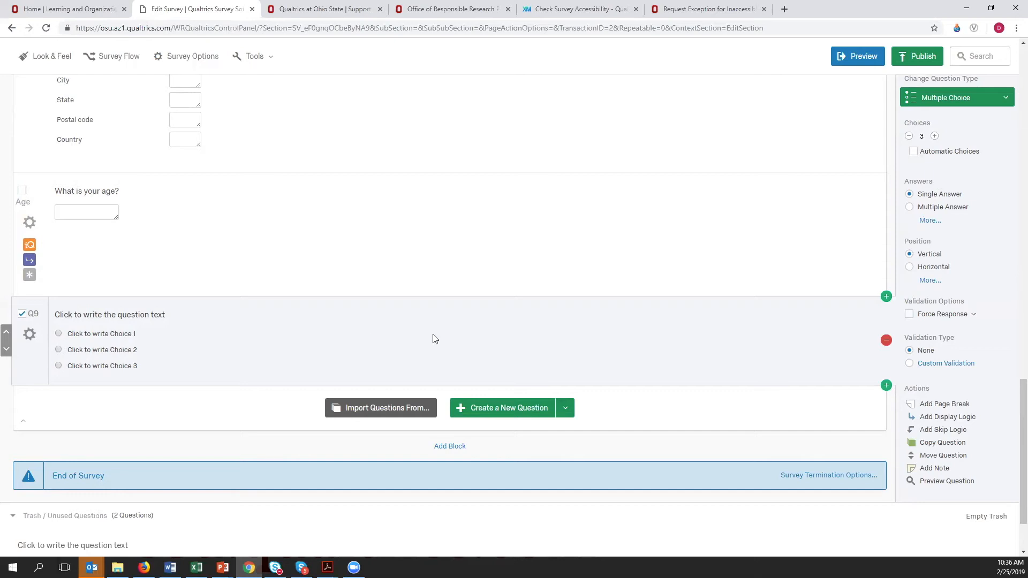
{"action": "left_click", "coordinate": [941, 208]}
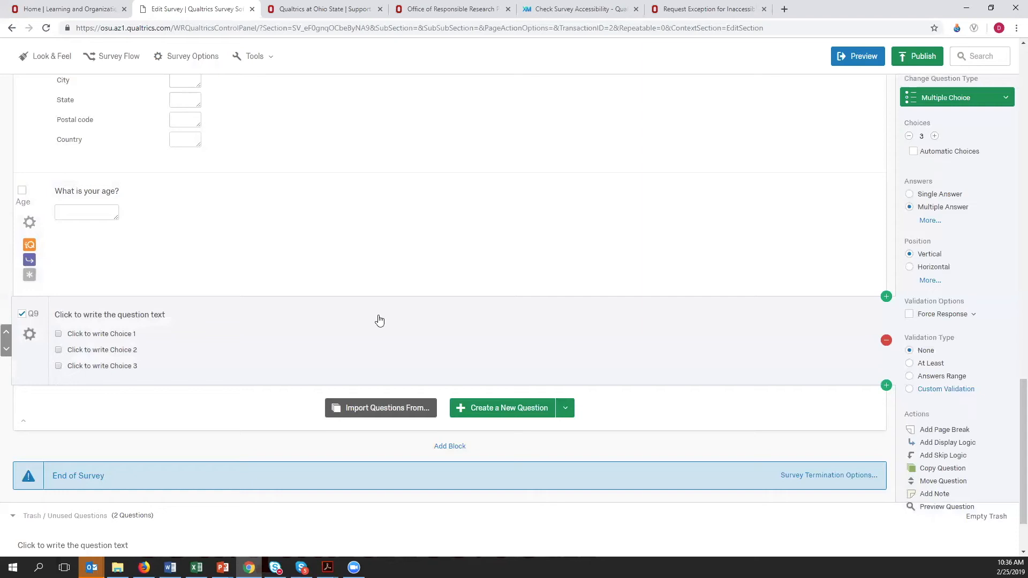
- Review the questions from the meals question through the Day 2 meals question, including the answer formats and display logic
{"action": "scroll", "coordinate": [541, 360], "scroll_direction": "up", "scroll_amount": 8}
{"action": "scroll", "coordinate": [614, 405], "scroll_direction": "up", "scroll_amount": 5}
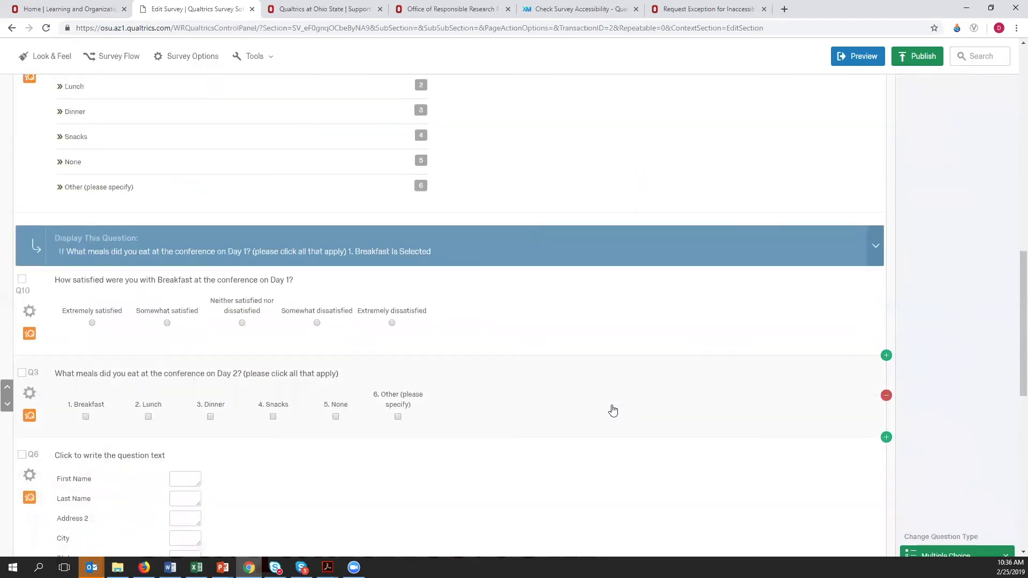
{"action": "scroll", "coordinate": [614, 402], "scroll_direction": "up", "scroll_amount": 2}
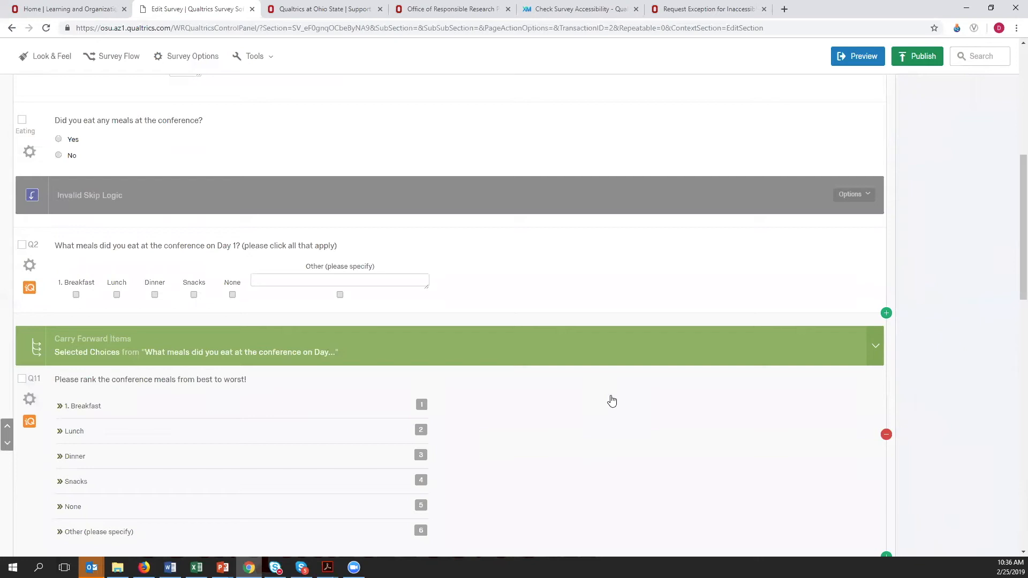
{"action": "scroll", "coordinate": [613, 391], "scroll_direction": "down", "scroll_amount": 1}
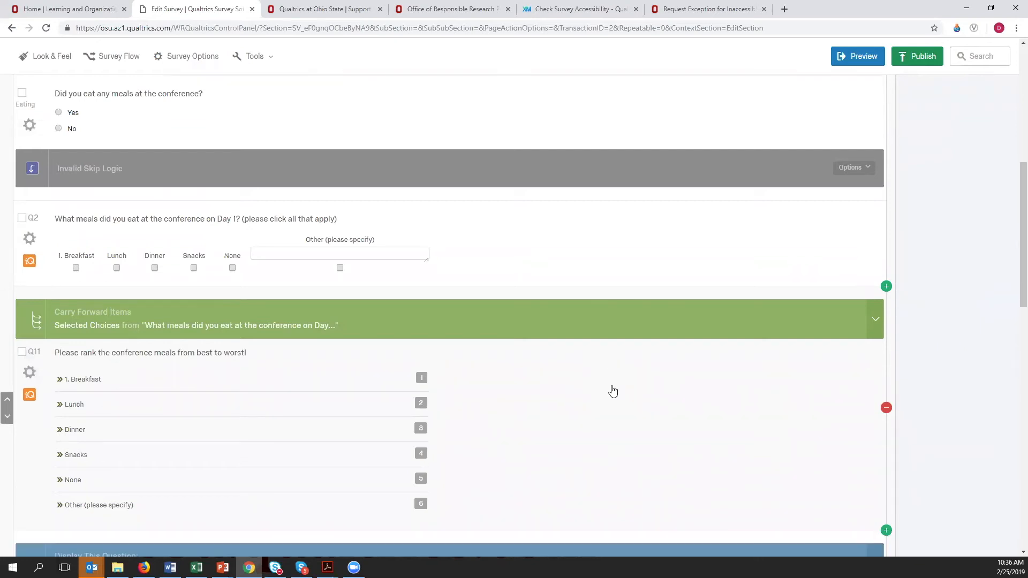
{"action": "scroll", "coordinate": [613, 391], "scroll_direction": "down", "scroll_amount": 1}
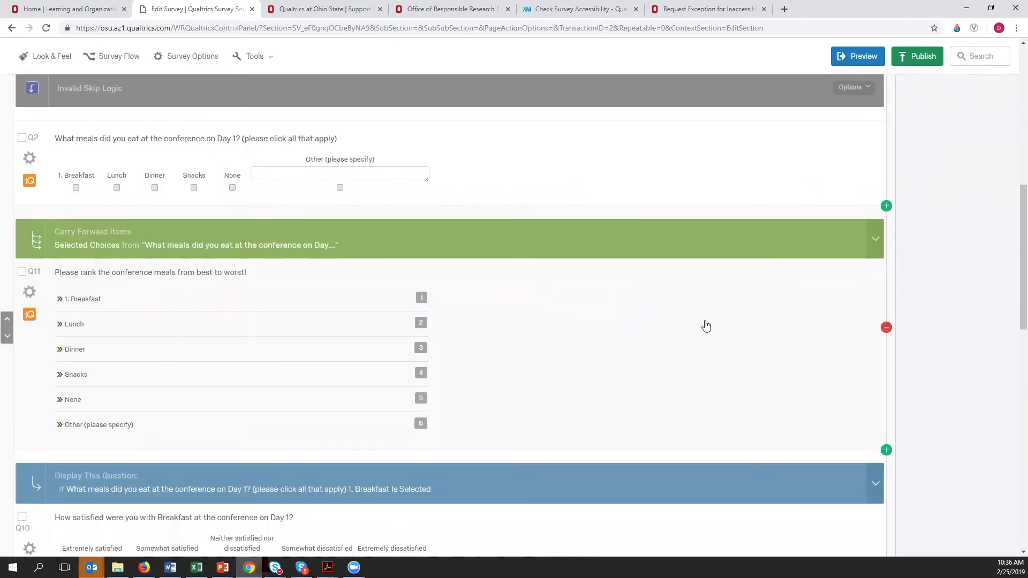
{"action": "scroll", "coordinate": [700, 381], "scroll_direction": "down", "scroll_amount": 5}
{"action": "scroll", "coordinate": [700, 381], "scroll_direction": "down", "scroll_amount": 1}
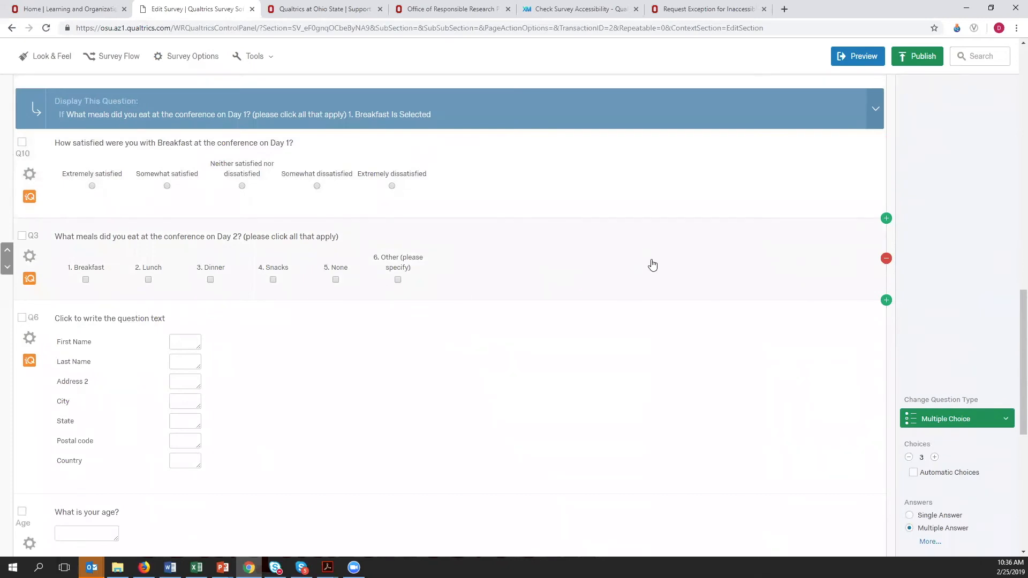
- Add a new question below the Day 2 meals question Q3 and look through the available question types
{"action": "left_click", "coordinate": [652, 265]}
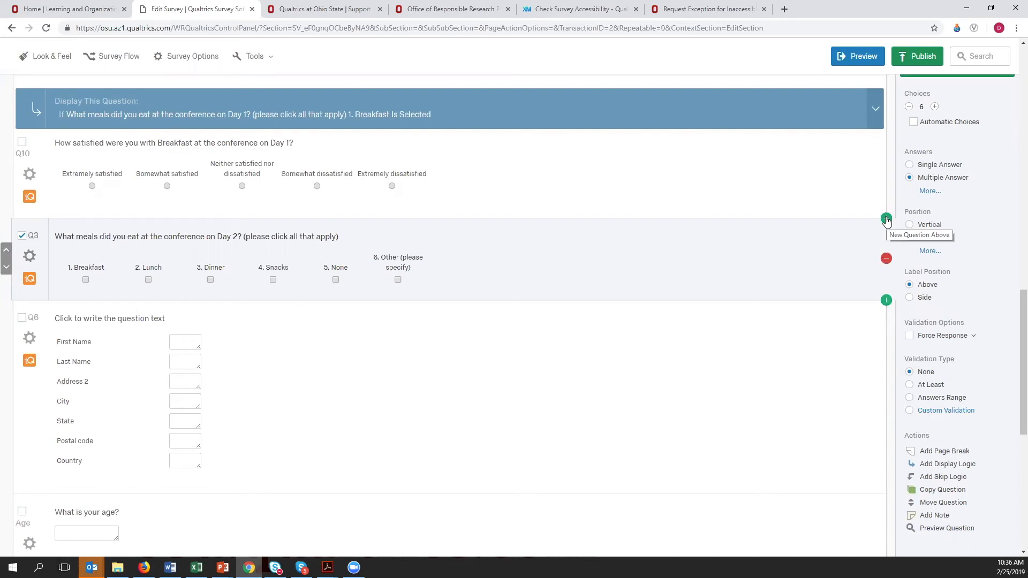
{"action": "left_click", "coordinate": [886, 301]}
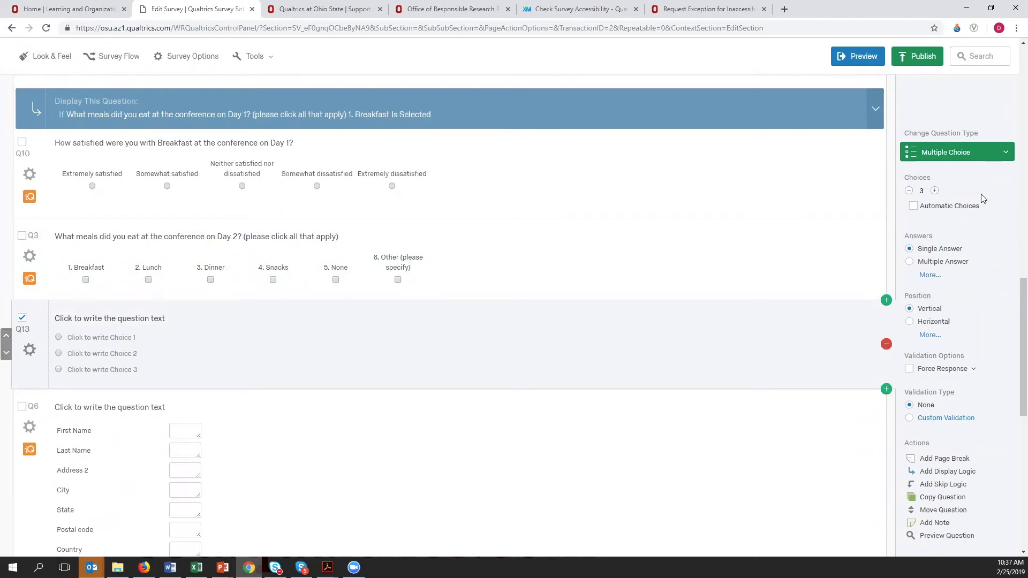
{"action": "left_click", "coordinate": [981, 153]}
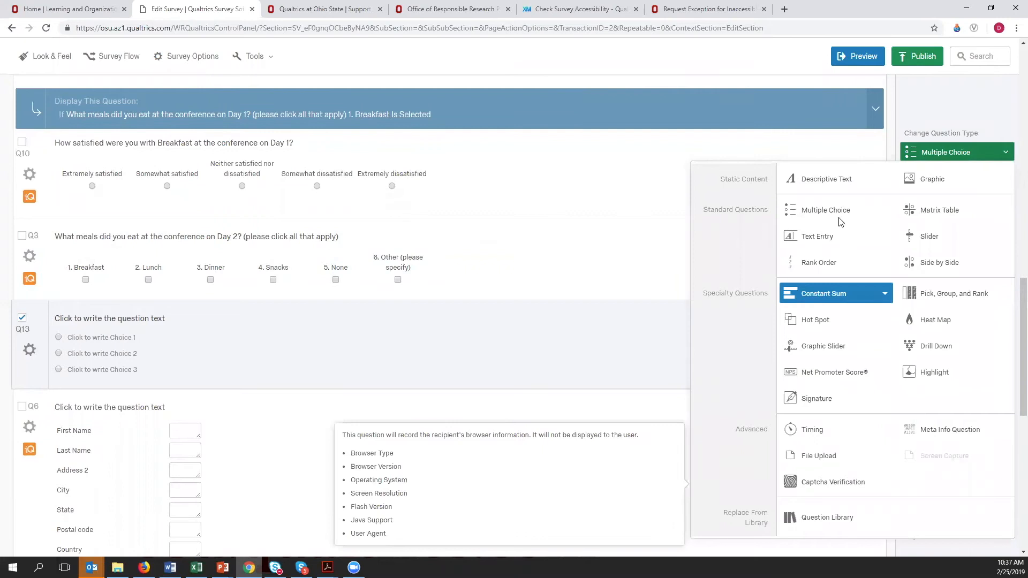
{"action": "left_click", "coordinate": [662, 337]}
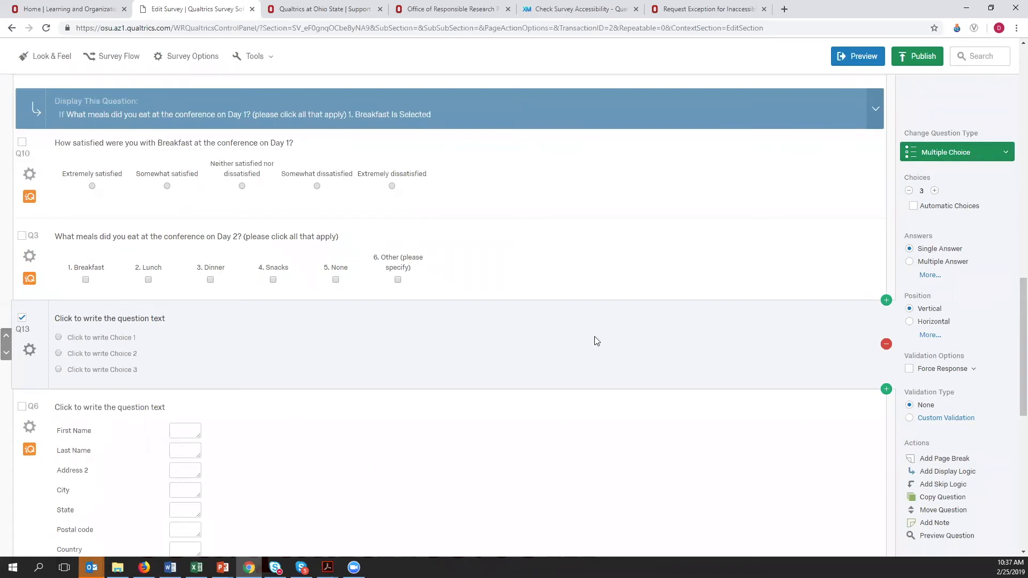
- Remove the blank multiple choice question below Q3 and expand it in Trash / Unused Questions
{"action": "left_click", "coordinate": [886, 347]}
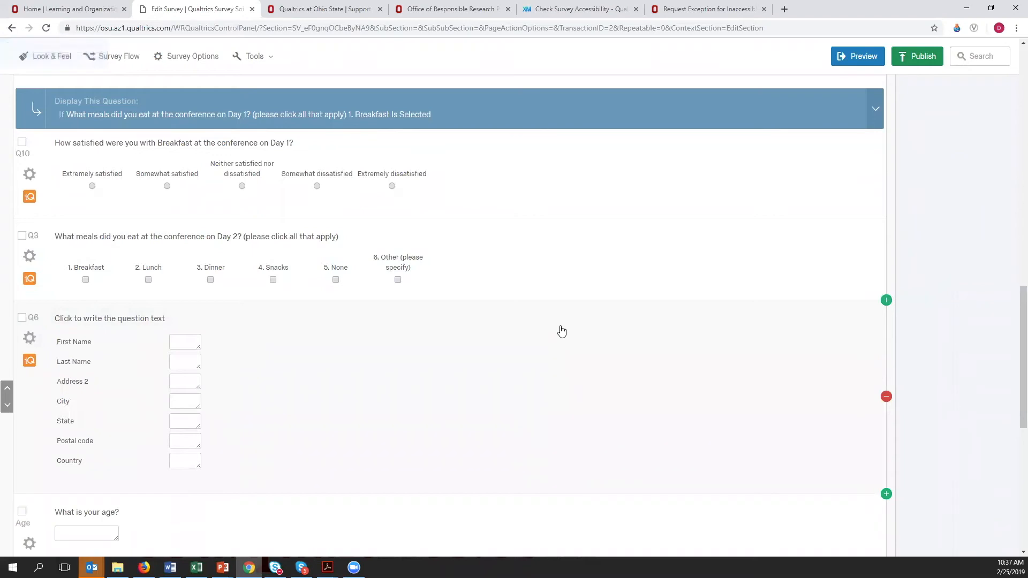
{"action": "scroll", "coordinate": [561, 331], "scroll_direction": "down", "scroll_amount": 1}
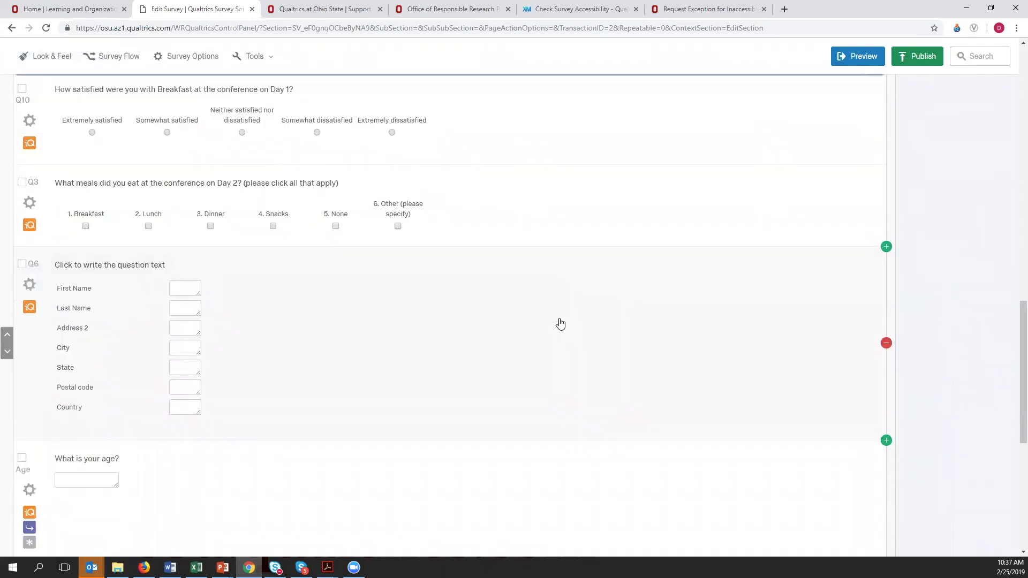
{"action": "scroll", "coordinate": [560, 322], "scroll_direction": "down", "scroll_amount": 7}
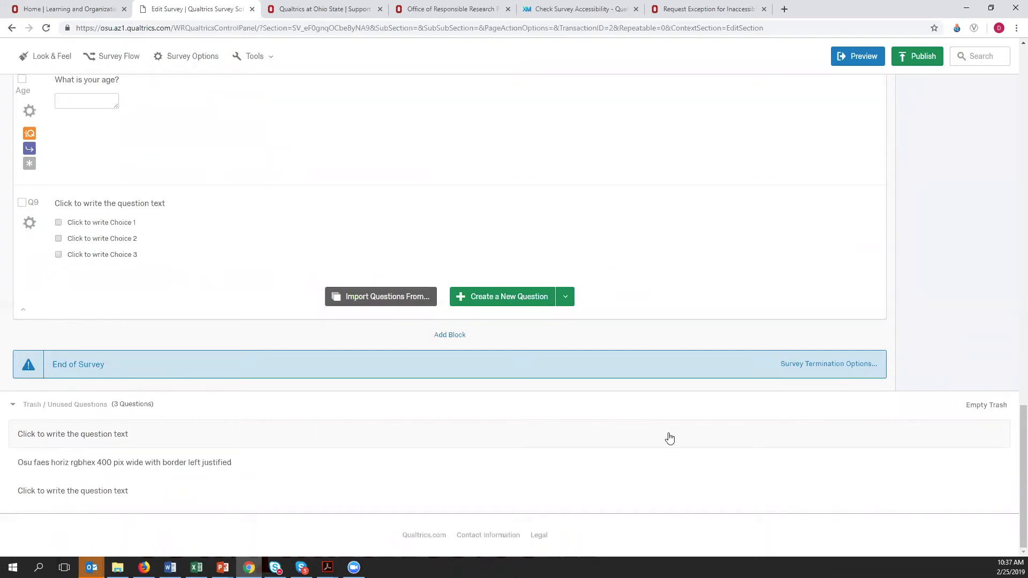
{"action": "left_click", "coordinate": [753, 439]}
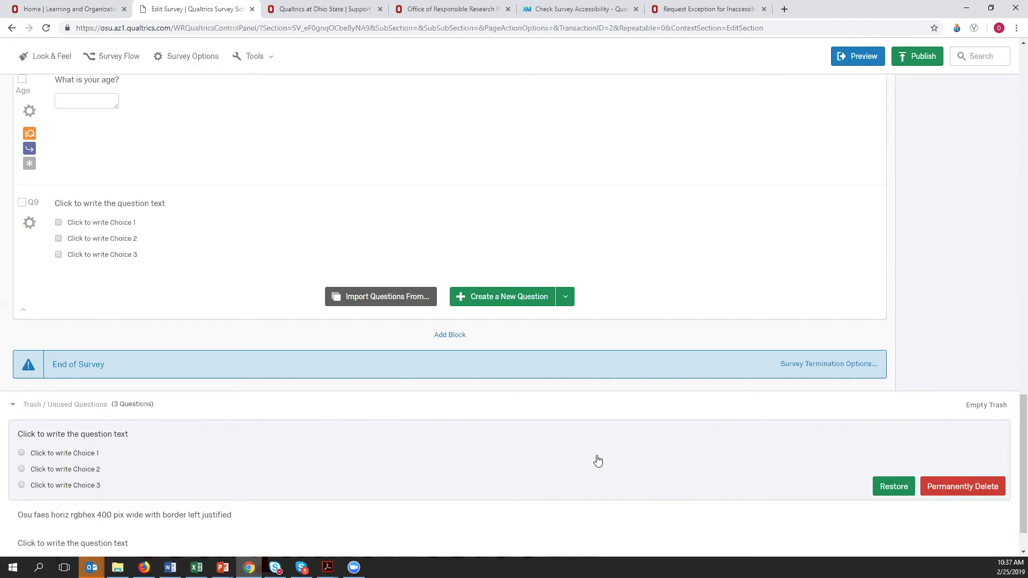
{"action": "scroll", "coordinate": [597, 461], "scroll_direction": "down", "scroll_amount": 2}
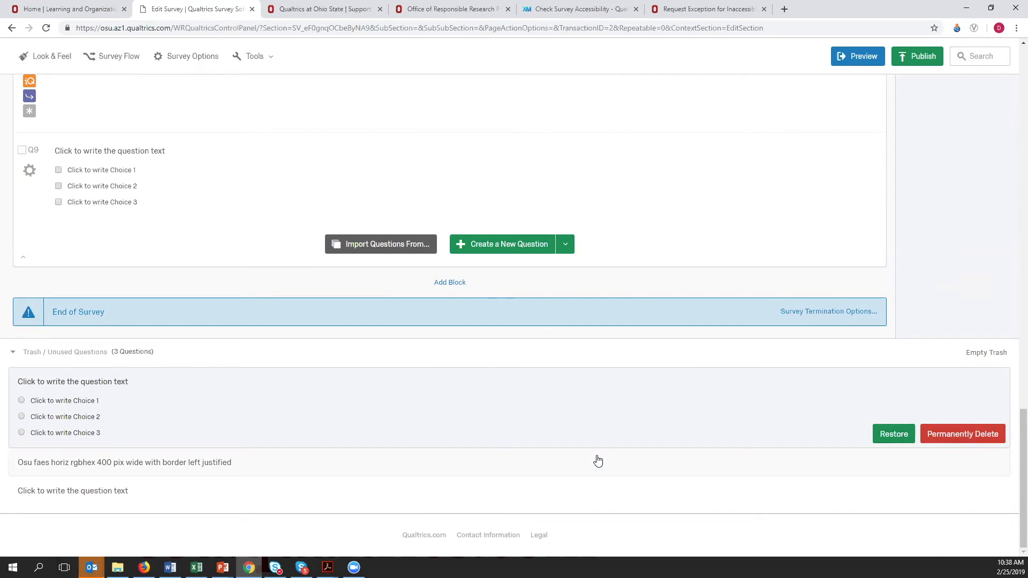
{"action": "scroll", "coordinate": [509, 429], "scroll_direction": "up", "scroll_amount": 4}
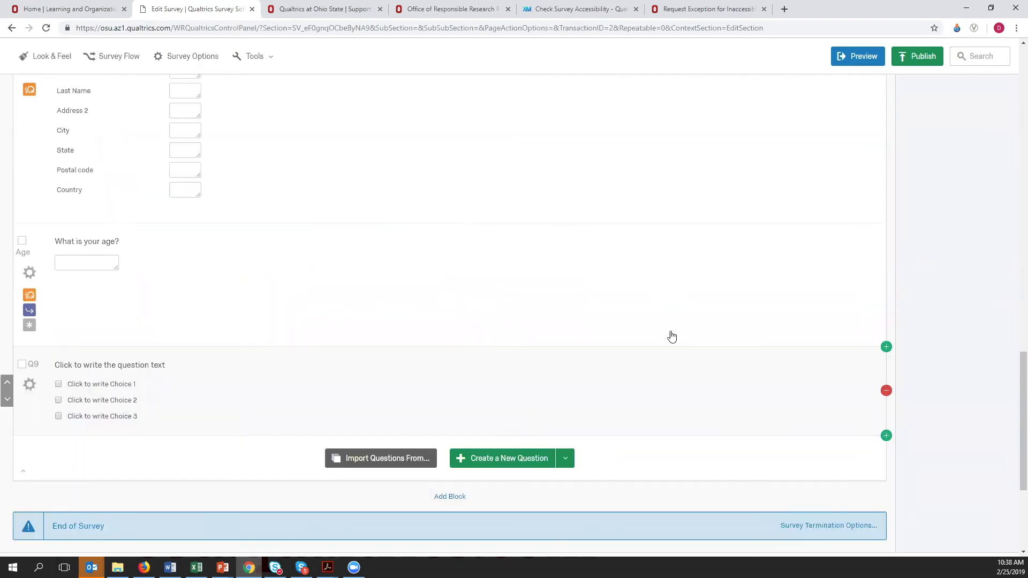
- Repair the invalid skip logic on the "Did you eat any meals at the conference?" question so that selecting No skips to "What is your age?"
{"action": "scroll", "coordinate": [646, 296], "scroll_direction": "up", "scroll_amount": 12}
{"action": "scroll", "coordinate": [640, 290], "scroll_direction": "down", "scroll_amount": 6}
{"action": "scroll", "coordinate": [640, 286], "scroll_direction": "up", "scroll_amount": 8}
{"action": "scroll", "coordinate": [640, 285], "scroll_direction": "up", "scroll_amount": 4}
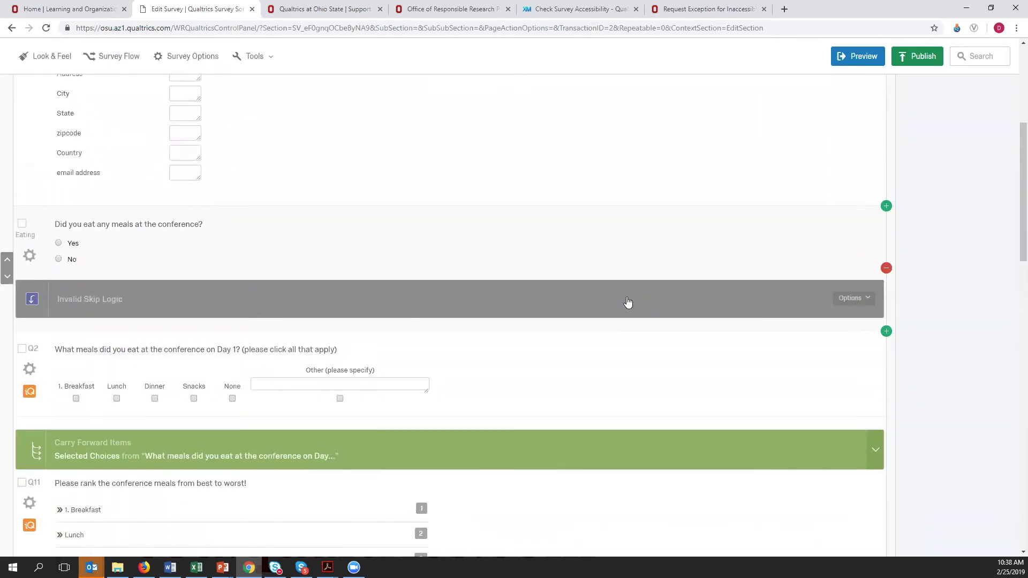
{"action": "left_click", "coordinate": [645, 355]}
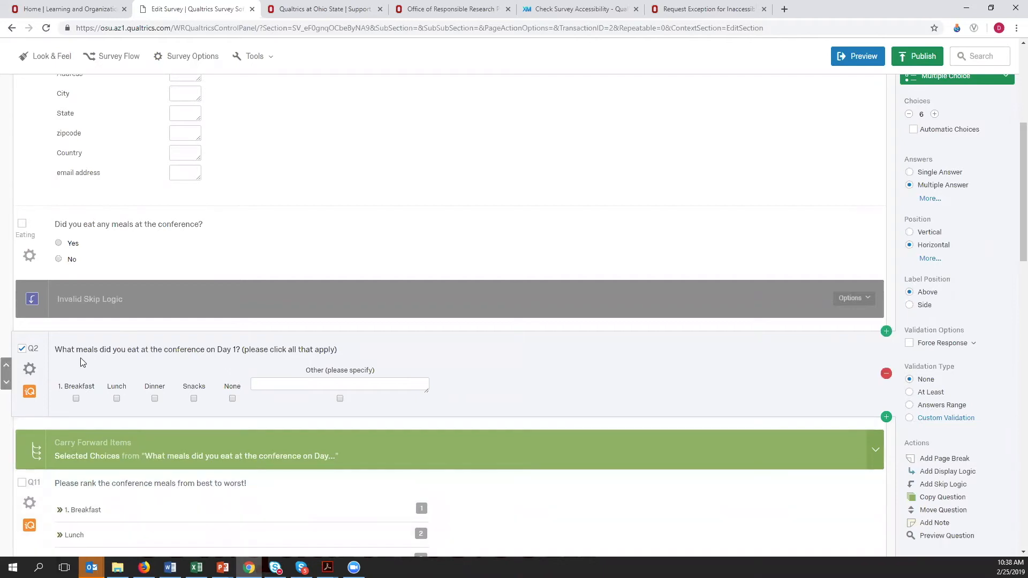
{"action": "left_click", "coordinate": [837, 303]}
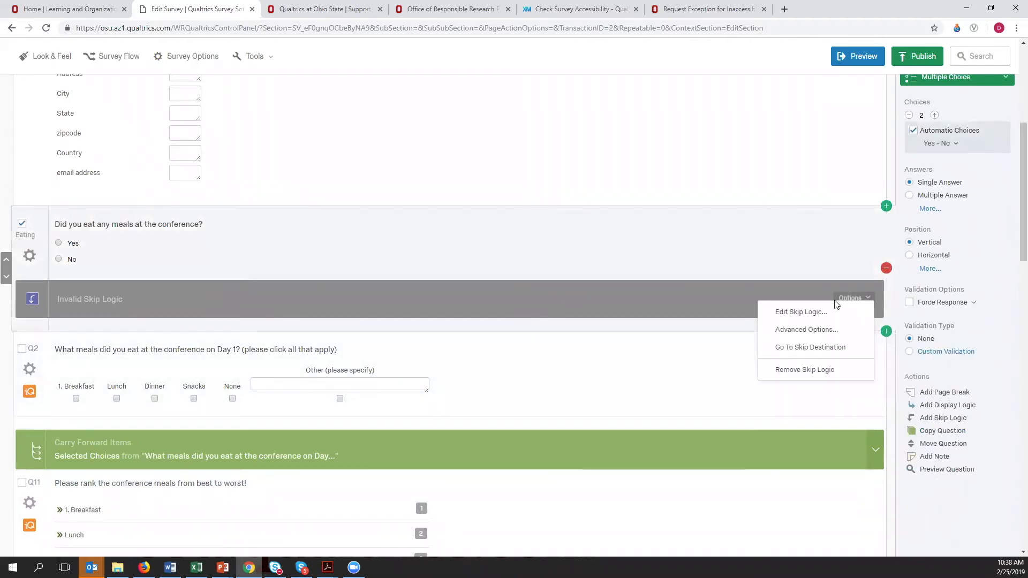
{"action": "left_click", "coordinate": [798, 314]}
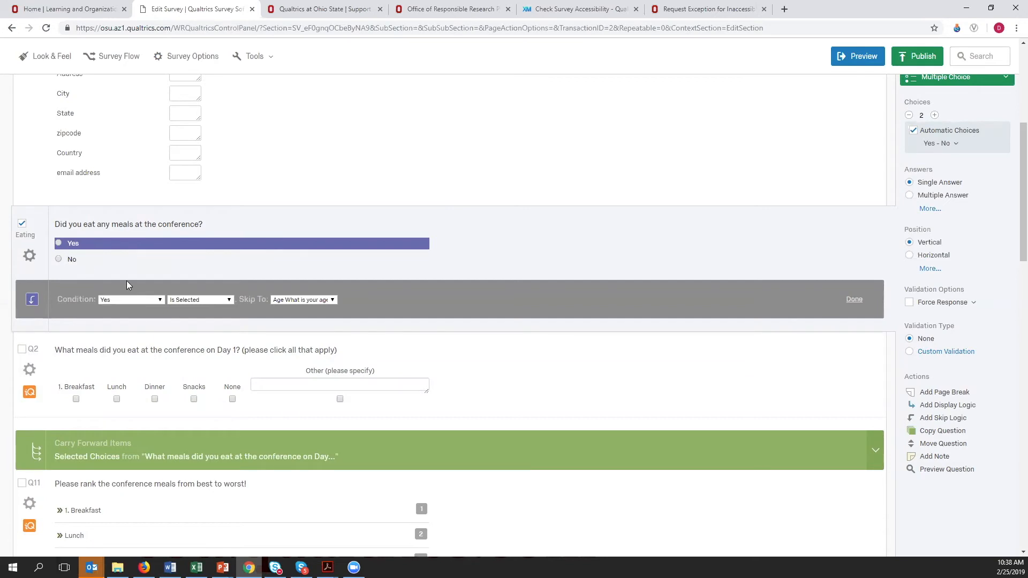
{"action": "left_click", "coordinate": [158, 300]}
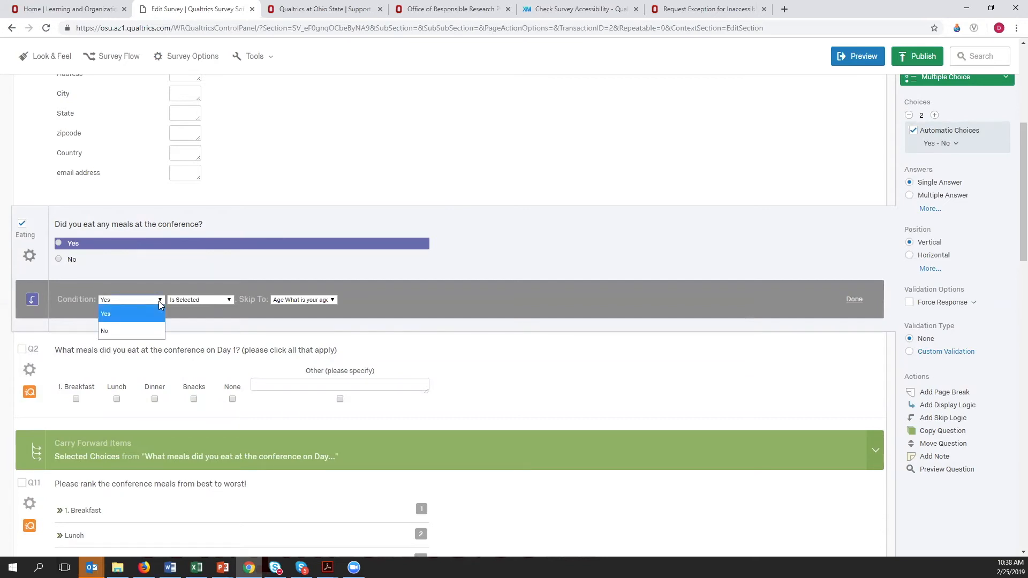
{"action": "left_click", "coordinate": [113, 331]}
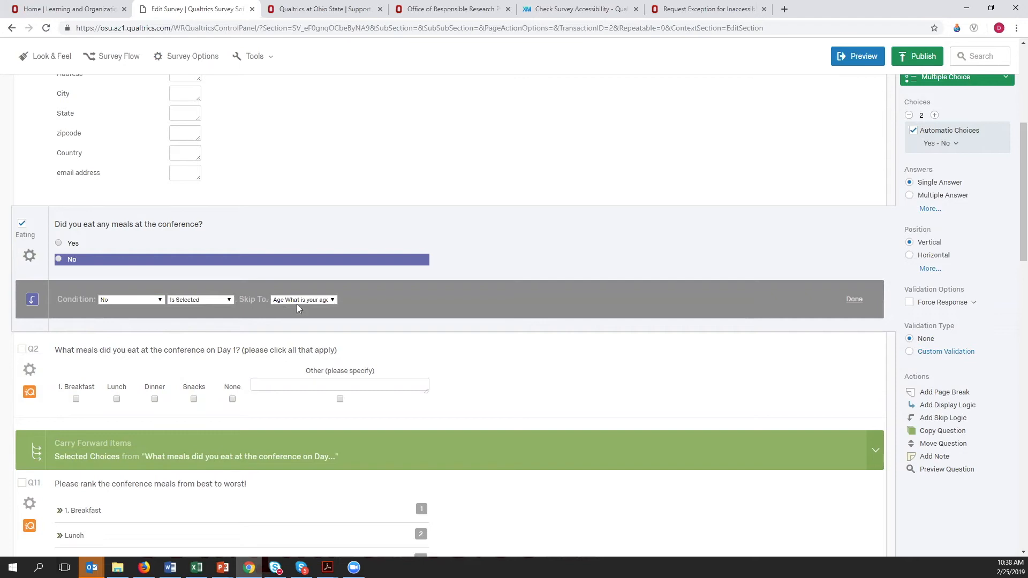
{"action": "left_click", "coordinate": [332, 300]}
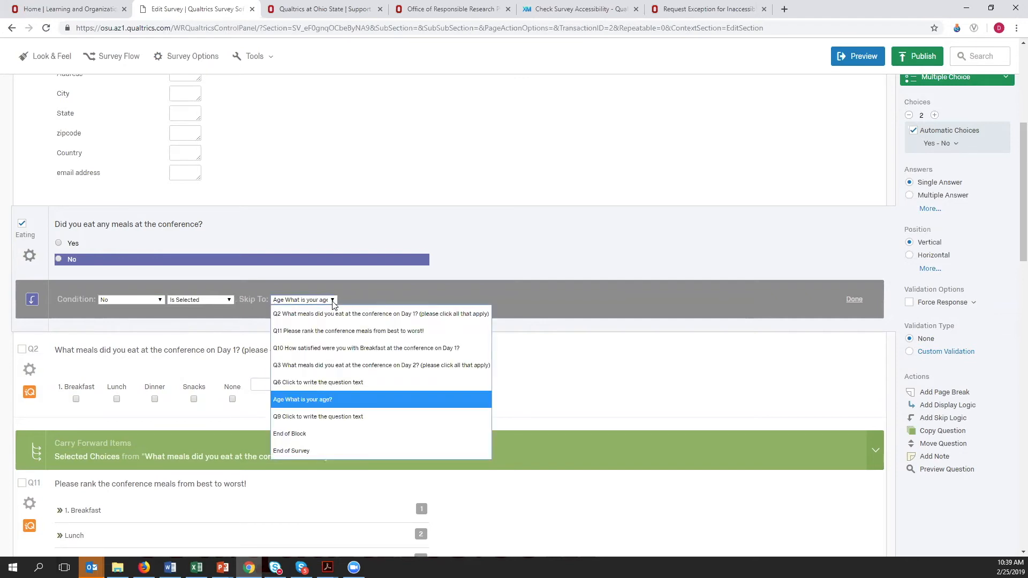
{"action": "left_click", "coordinate": [332, 301]}
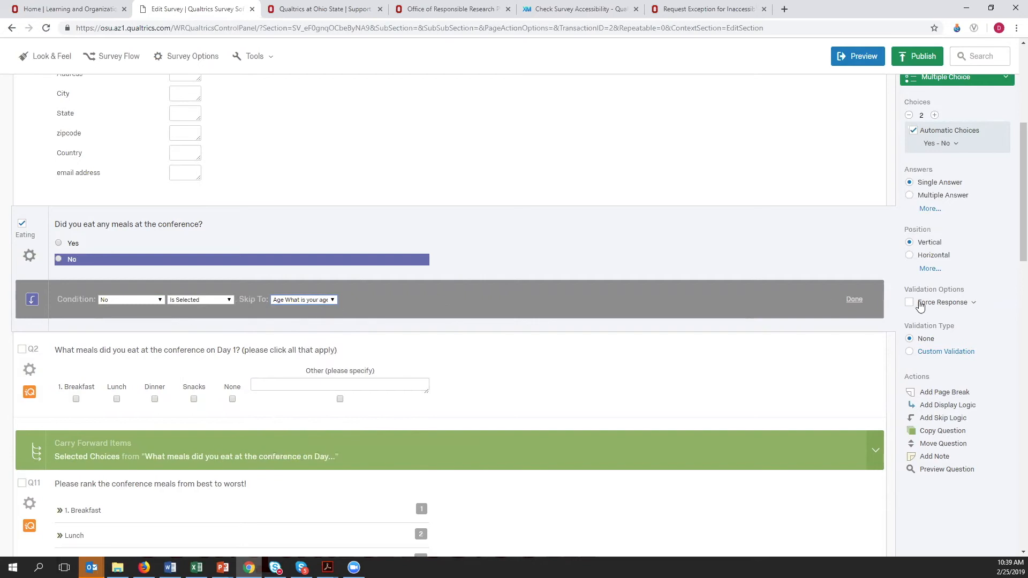
{"action": "left_click", "coordinate": [854, 299]}
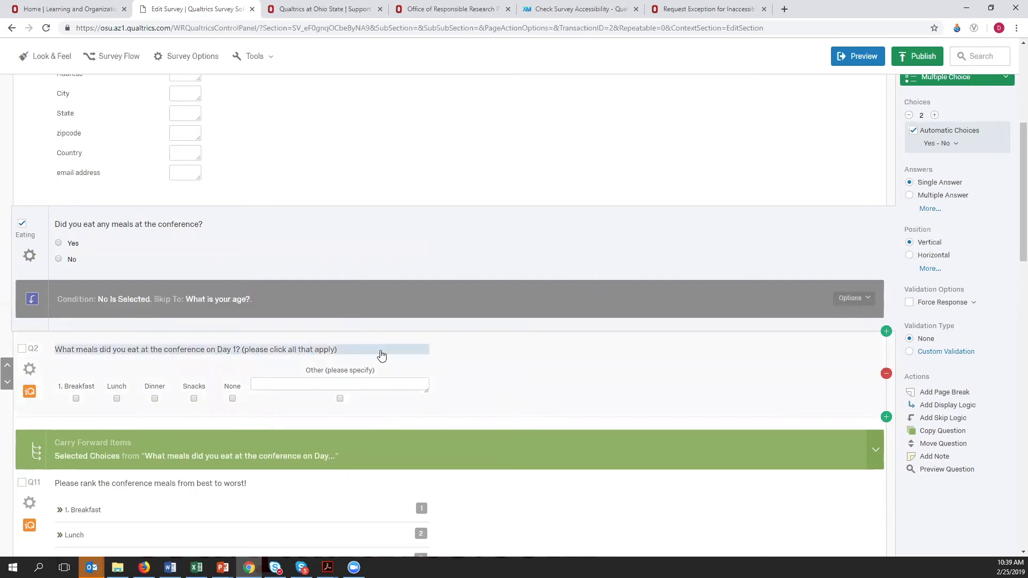
- Remove the untitled form question Q6, with the name and address fields, above the age question
{"action": "scroll", "coordinate": [381, 355], "scroll_direction": "down", "scroll_amount": 1}
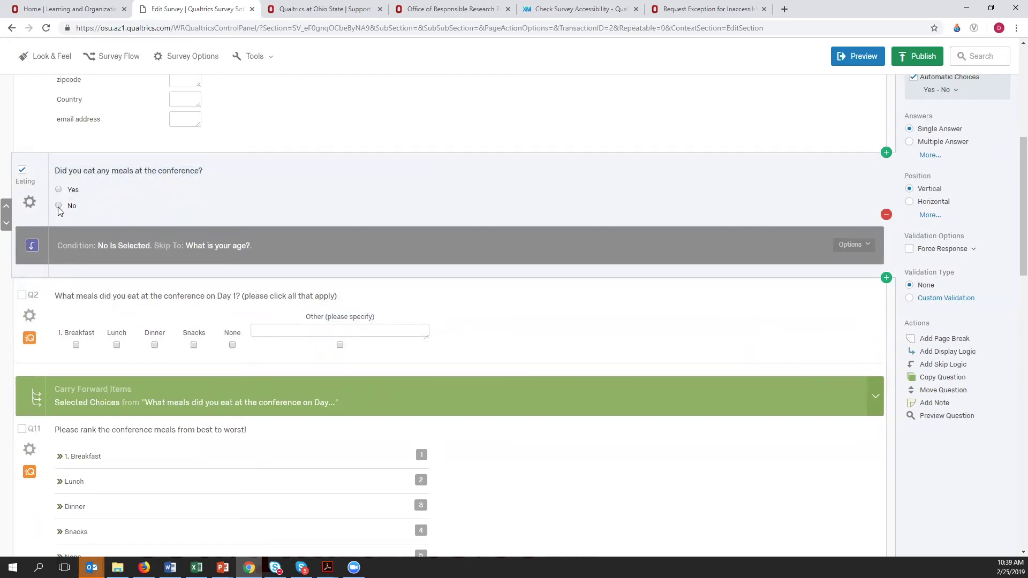
{"action": "scroll", "coordinate": [238, 486], "scroll_direction": "down", "scroll_amount": 5}
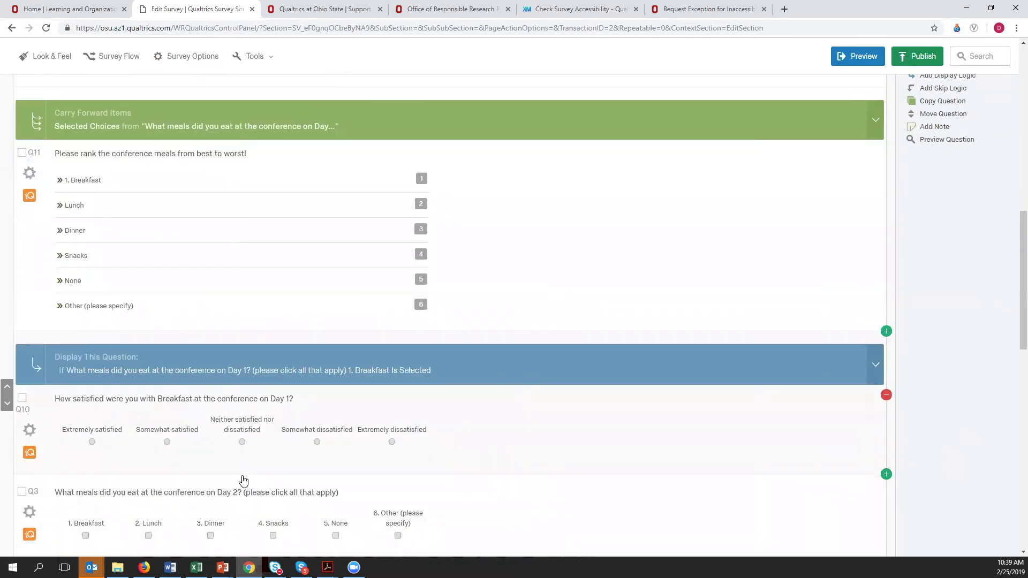
{"action": "scroll", "coordinate": [243, 480], "scroll_direction": "down", "scroll_amount": 9}
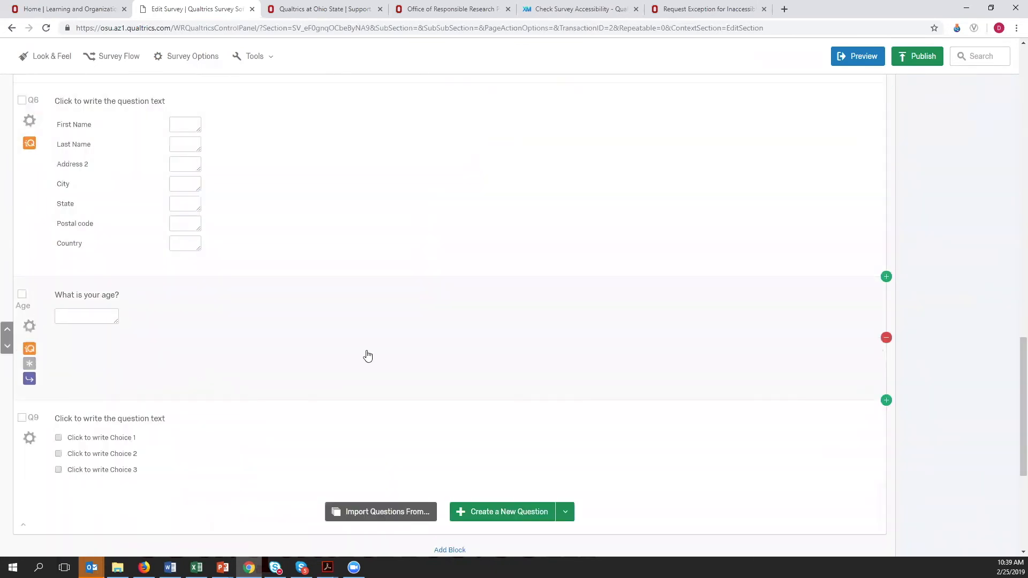
{"action": "scroll", "coordinate": [460, 356], "scroll_direction": "up", "scroll_amount": 10}
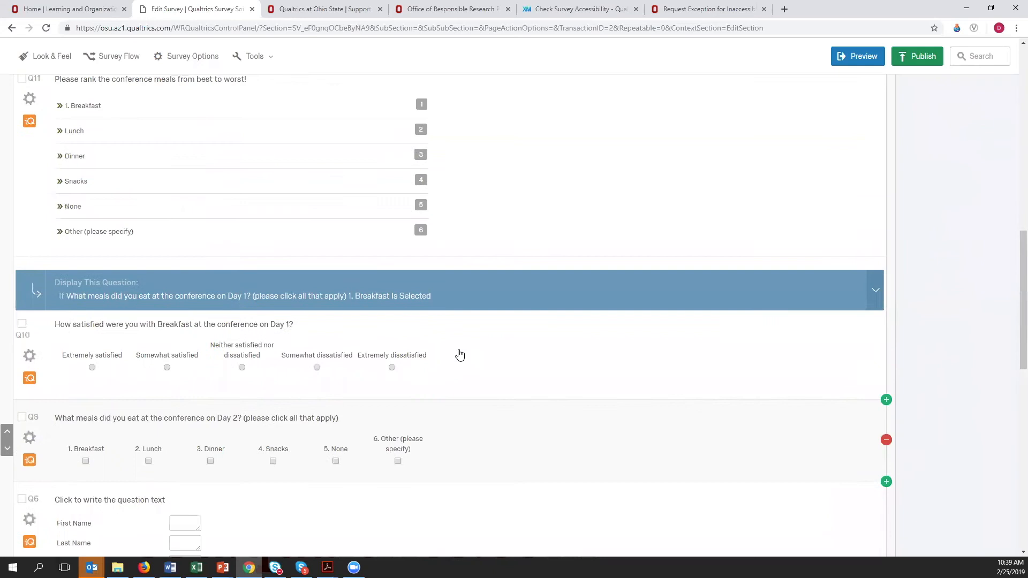
{"action": "scroll", "coordinate": [459, 356], "scroll_direction": "up", "scroll_amount": 3}
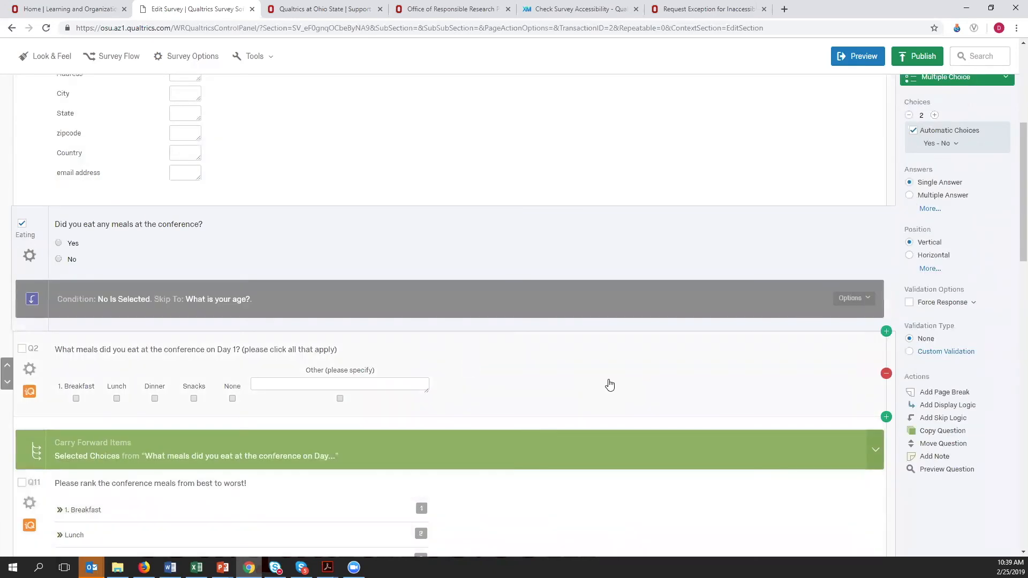
{"action": "scroll", "coordinate": [287, 488], "scroll_direction": "down", "scroll_amount": 5}
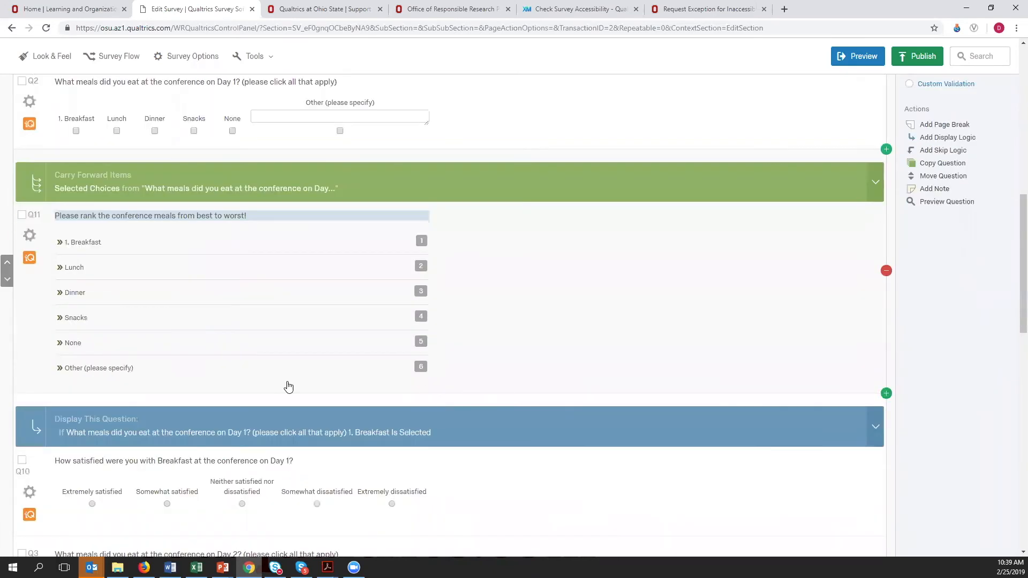
{"action": "scroll", "coordinate": [283, 350], "scroll_direction": "down", "scroll_amount": 7}
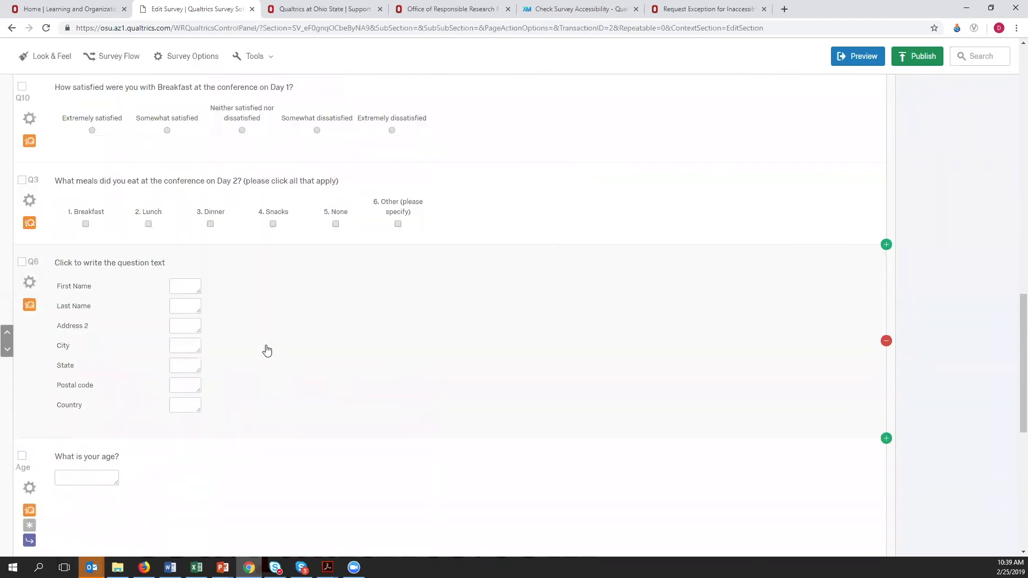
{"action": "left_click", "coordinate": [429, 320]}
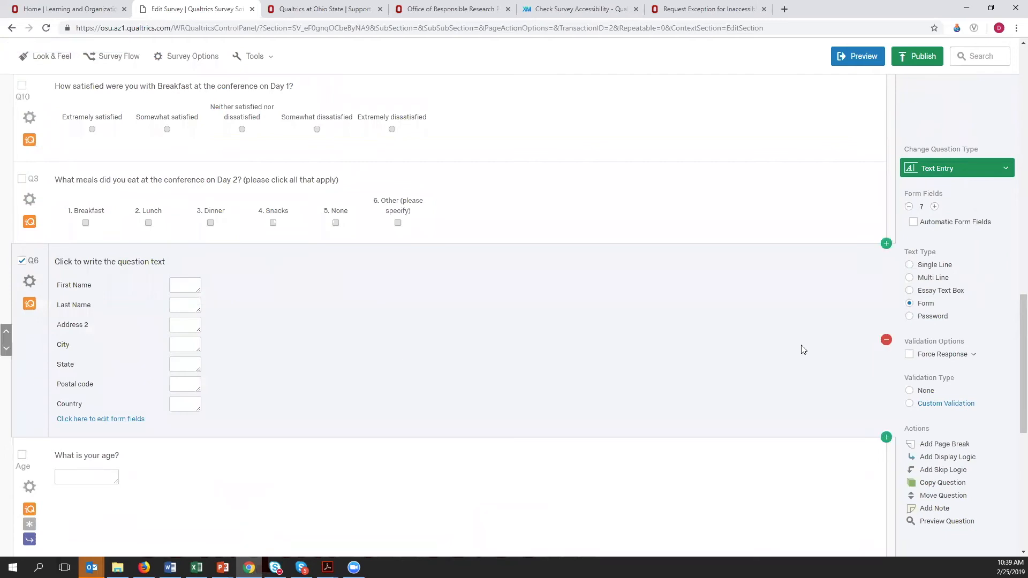
{"action": "left_click", "coordinate": [886, 341]}
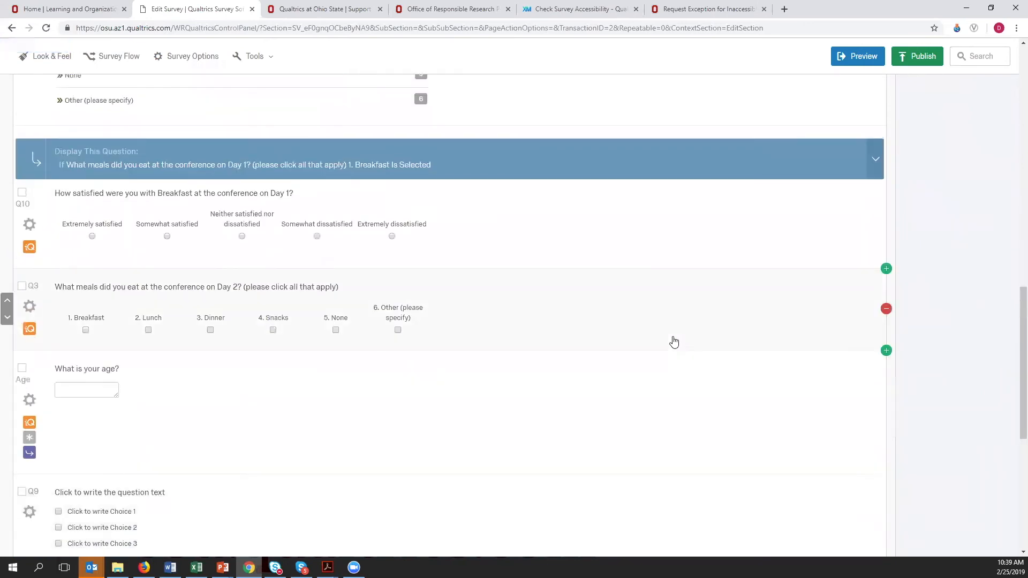
- Examine the carry forward settings of the meal ranking question Q11, keeping Selected Choices from the Day 1 meals question Q2
{"action": "scroll", "coordinate": [674, 342], "scroll_direction": "up", "scroll_amount": 5}
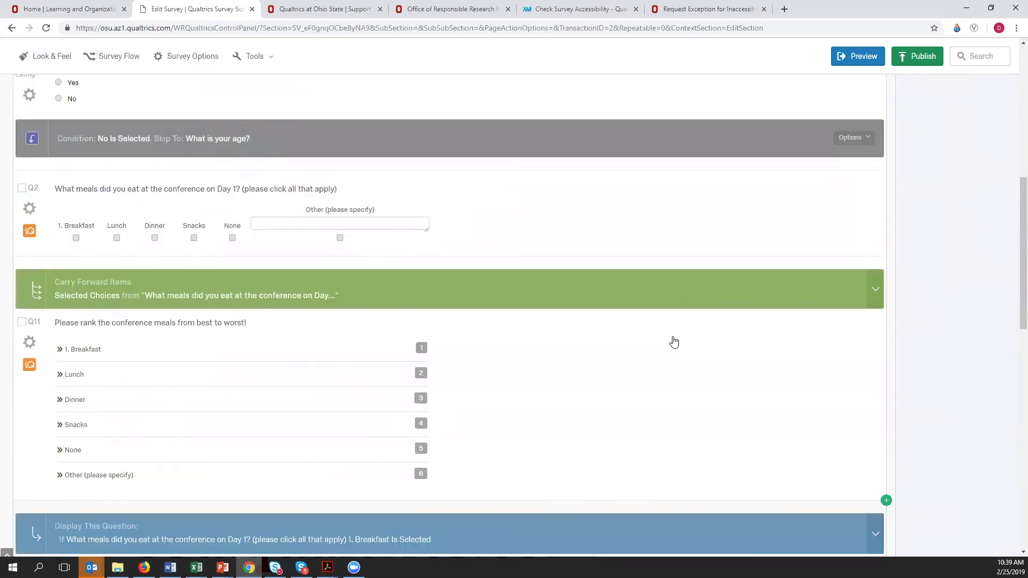
{"action": "scroll", "coordinate": [674, 341], "scroll_direction": "up", "scroll_amount": 2}
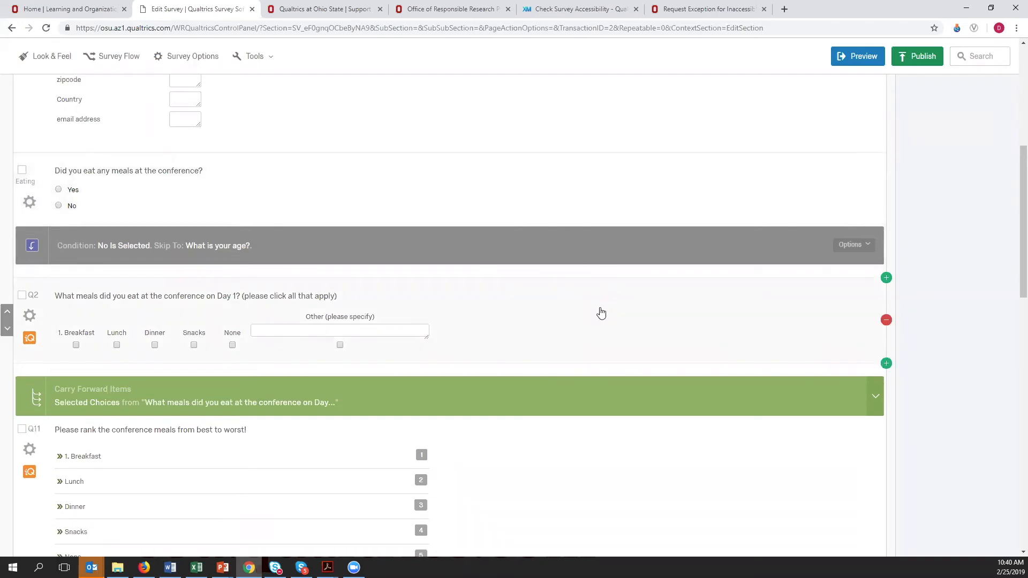
{"action": "scroll", "coordinate": [597, 312], "scroll_direction": "down", "scroll_amount": 3}
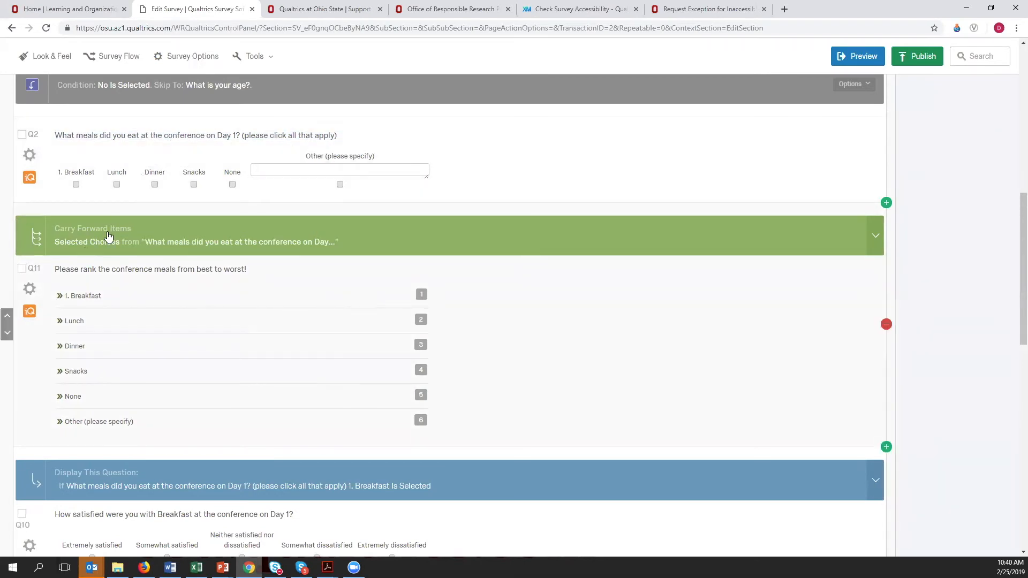
{"action": "left_click", "coordinate": [522, 234]}
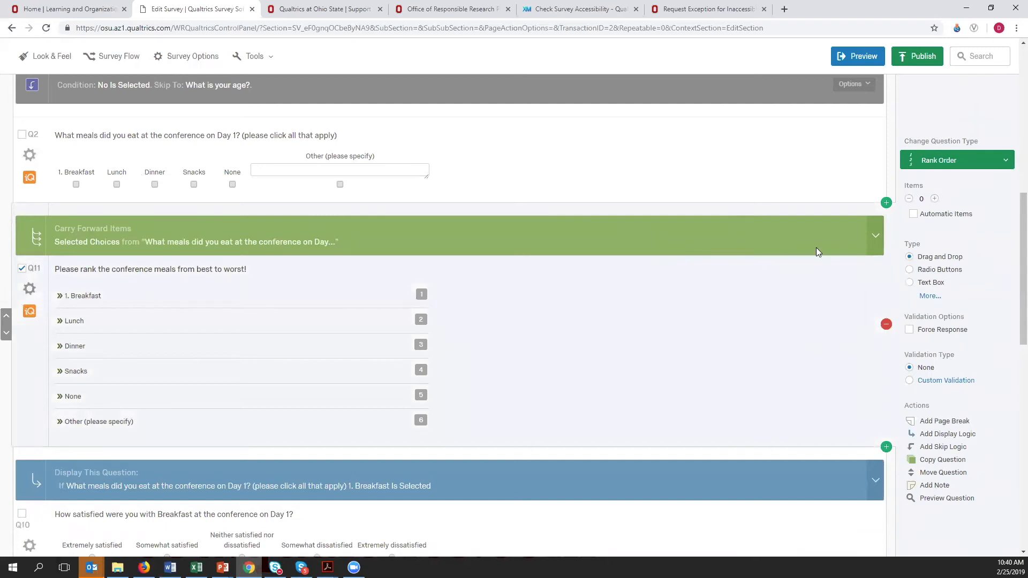
{"action": "left_click", "coordinate": [875, 239]}
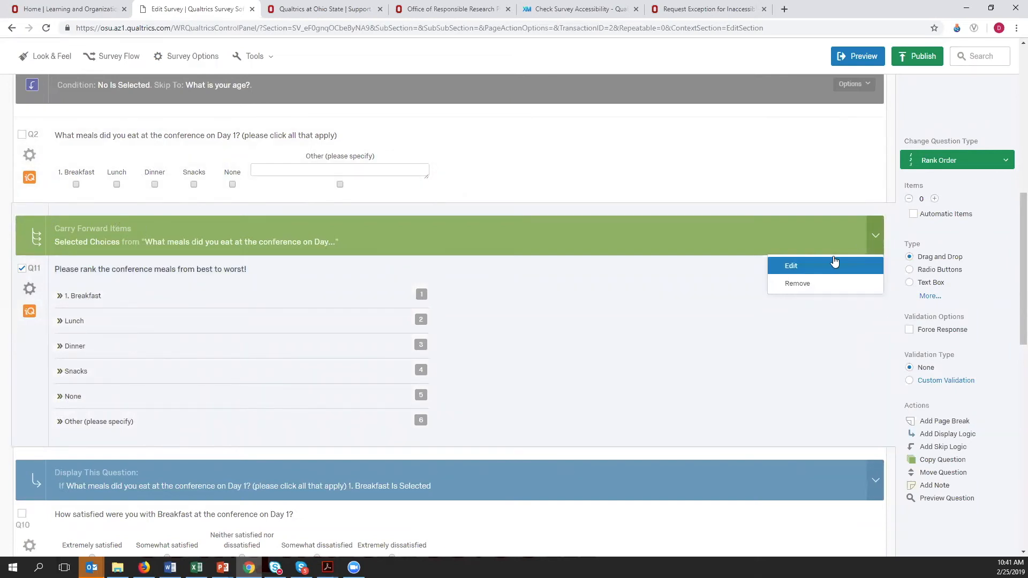
{"action": "left_click", "coordinate": [793, 268]}
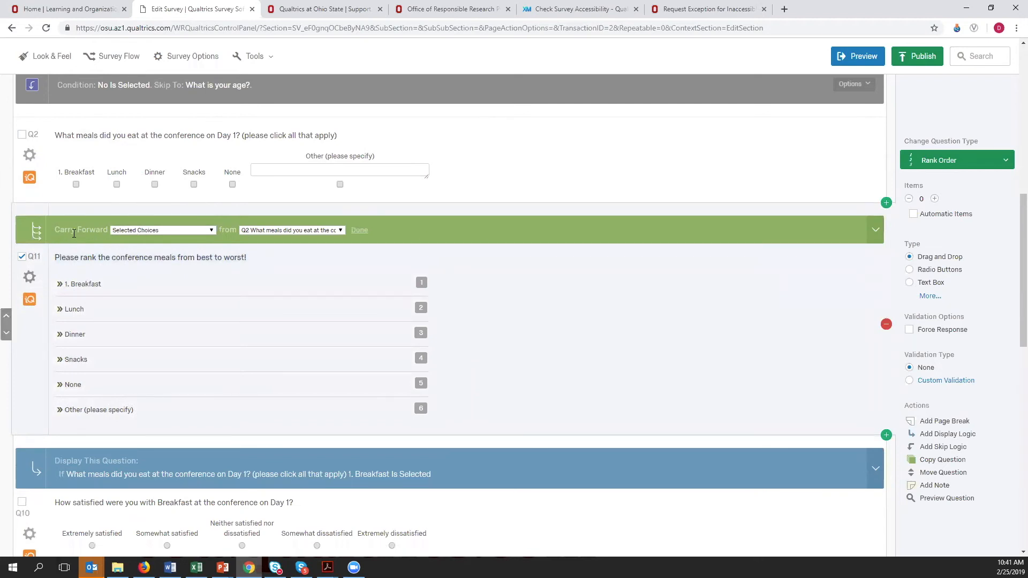
{"action": "left_click", "coordinate": [212, 230]}
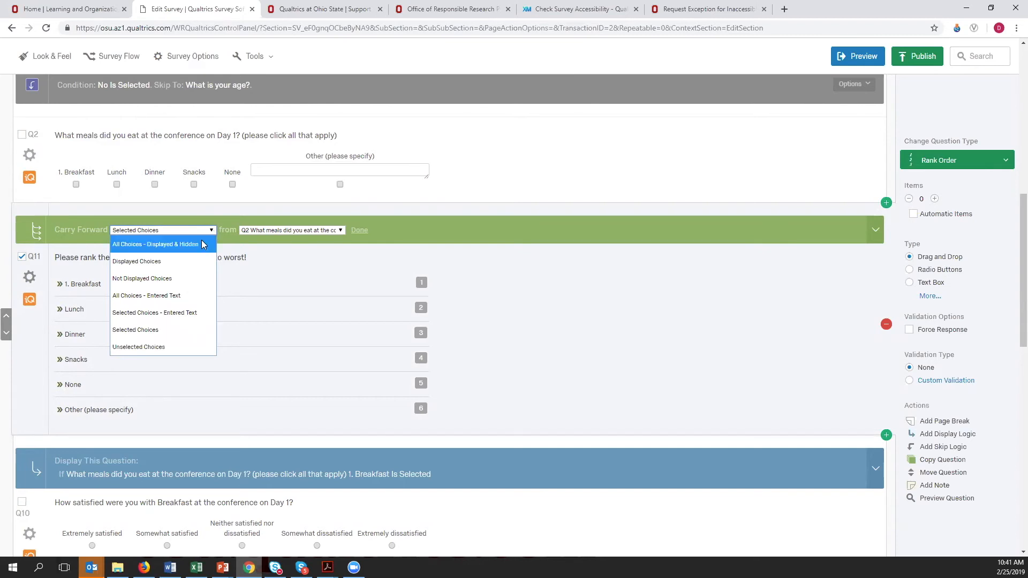
{"action": "left_click", "coordinate": [142, 335]}
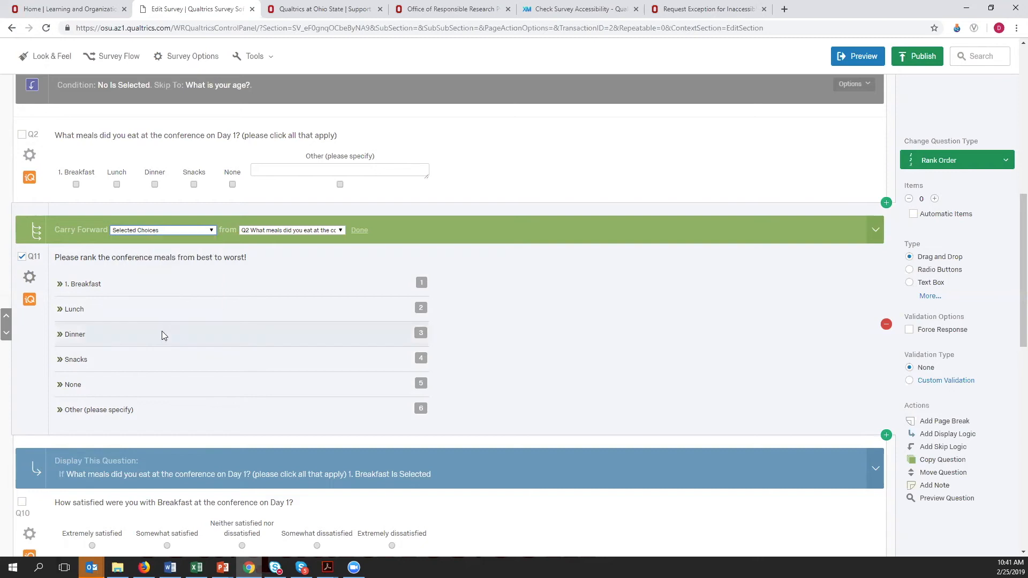
{"action": "left_click", "coordinate": [340, 231]}
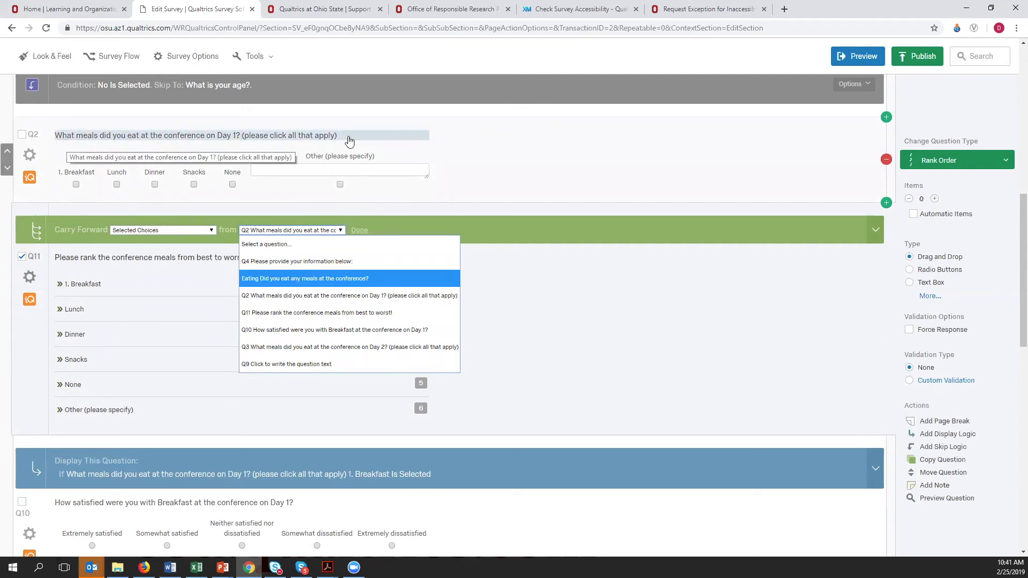
{"action": "left_click", "coordinate": [626, 293]}
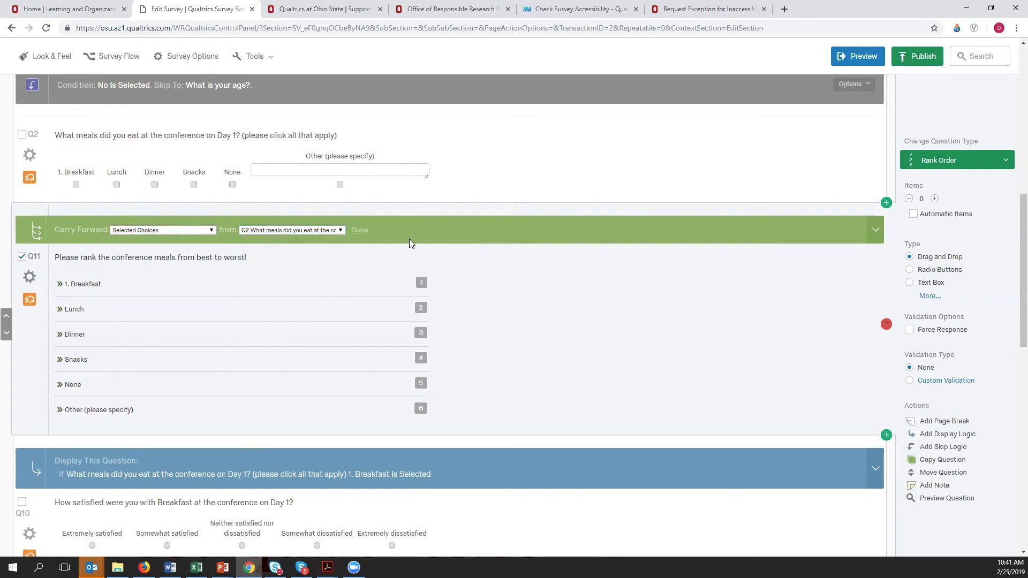
{"action": "left_click", "coordinate": [366, 230]}
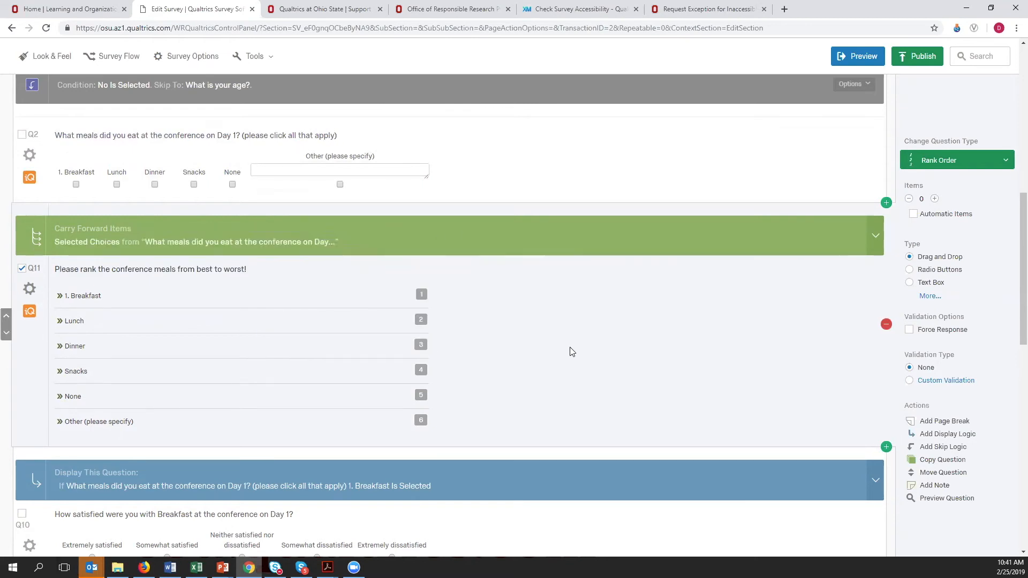
- Review the display logic of the breakfast satisfaction question Q10 and the settings of the Day 2 meals question Q3
{"action": "scroll", "coordinate": [571, 351], "scroll_direction": "down", "scroll_amount": 3}
{"action": "scroll", "coordinate": [571, 351], "scroll_direction": "down", "scroll_amount": 1}
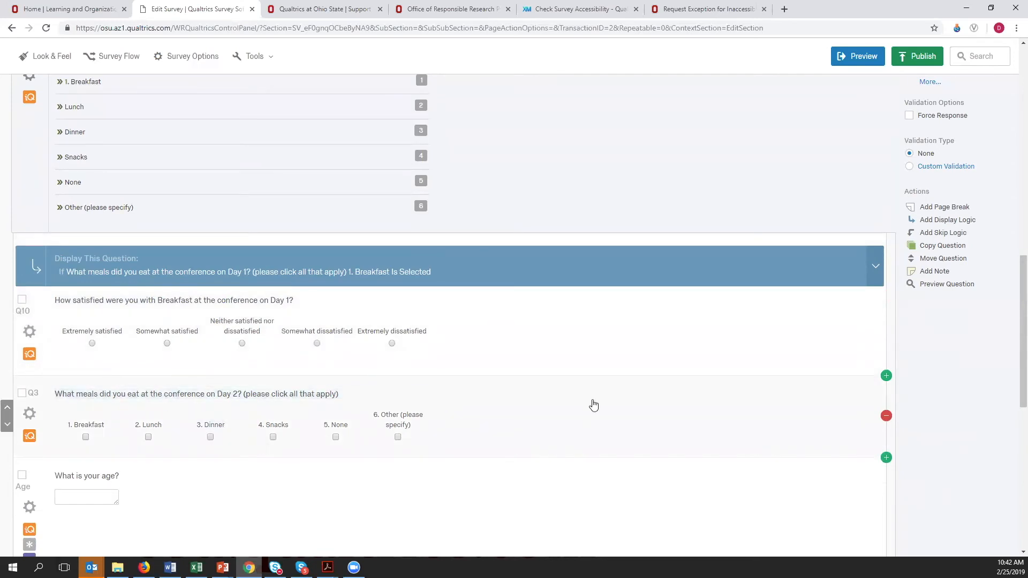
{"action": "left_click", "coordinate": [300, 417]}
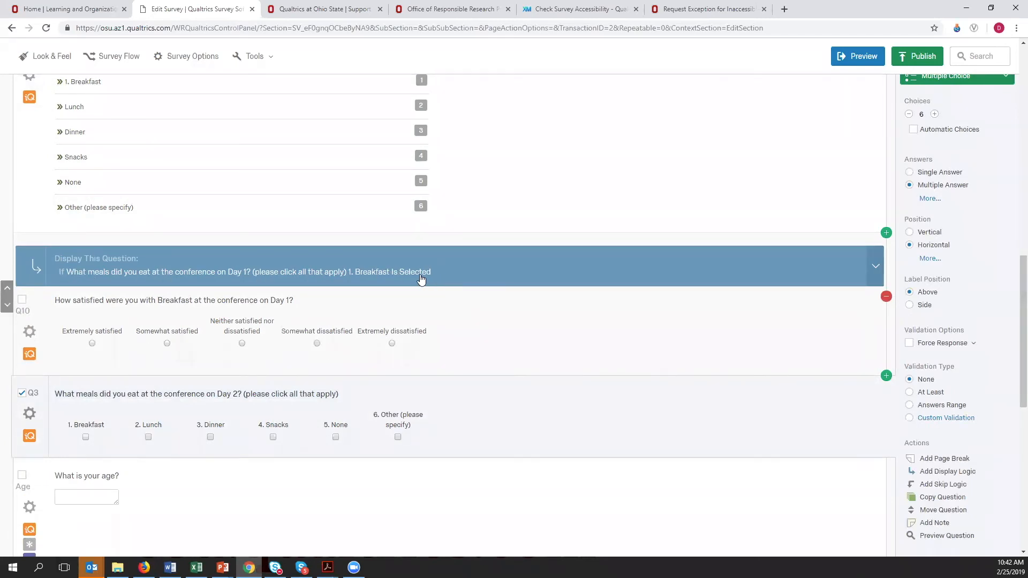
- Auto-number all survey questions with Sequential Numbering using the prefix Q, and check the new numbers down the question list
{"action": "scroll", "coordinate": [490, 278], "scroll_direction": "up", "scroll_amount": 4}
{"action": "scroll", "coordinate": [491, 279], "scroll_direction": "up", "scroll_amount": 2}
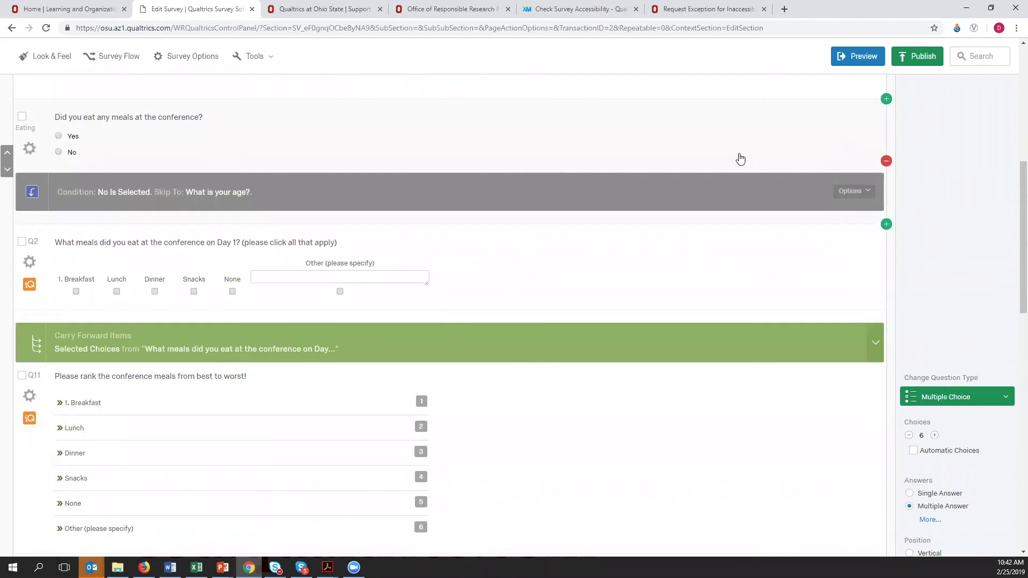
{"action": "scroll", "coordinate": [737, 176], "scroll_direction": "up", "scroll_amount": 10}
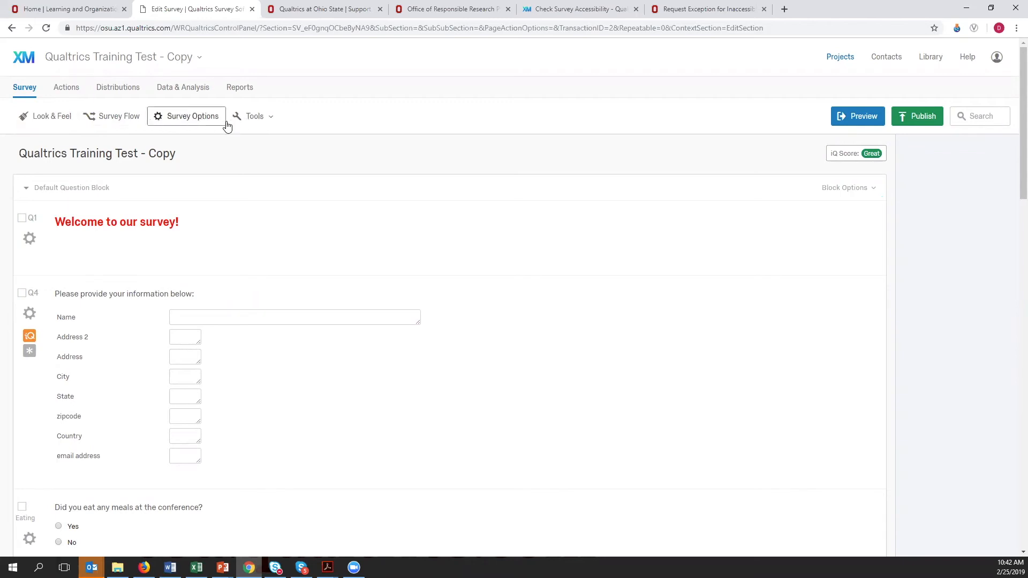
{"action": "left_click", "coordinate": [272, 122]}
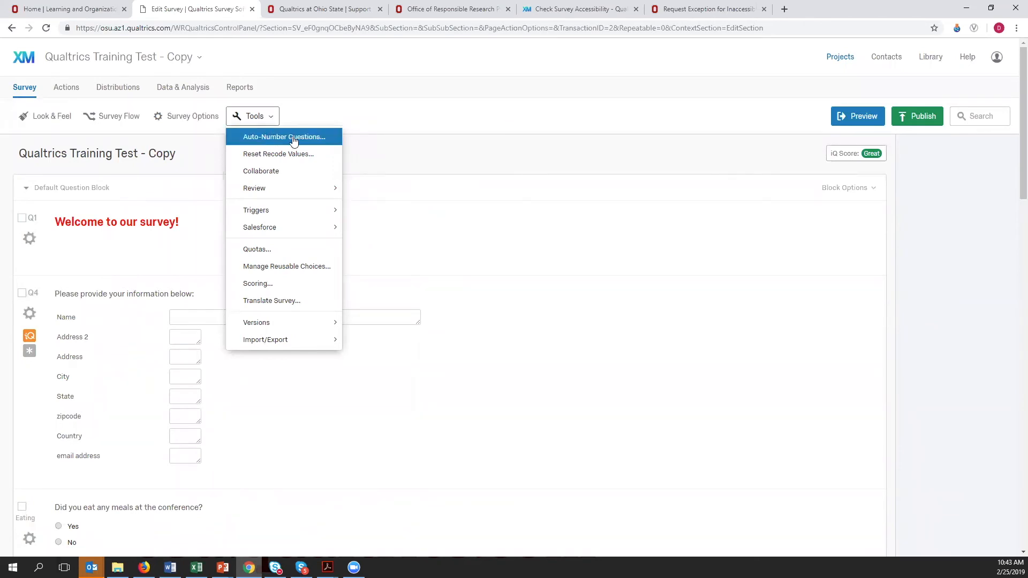
{"action": "left_click", "coordinate": [294, 140]}
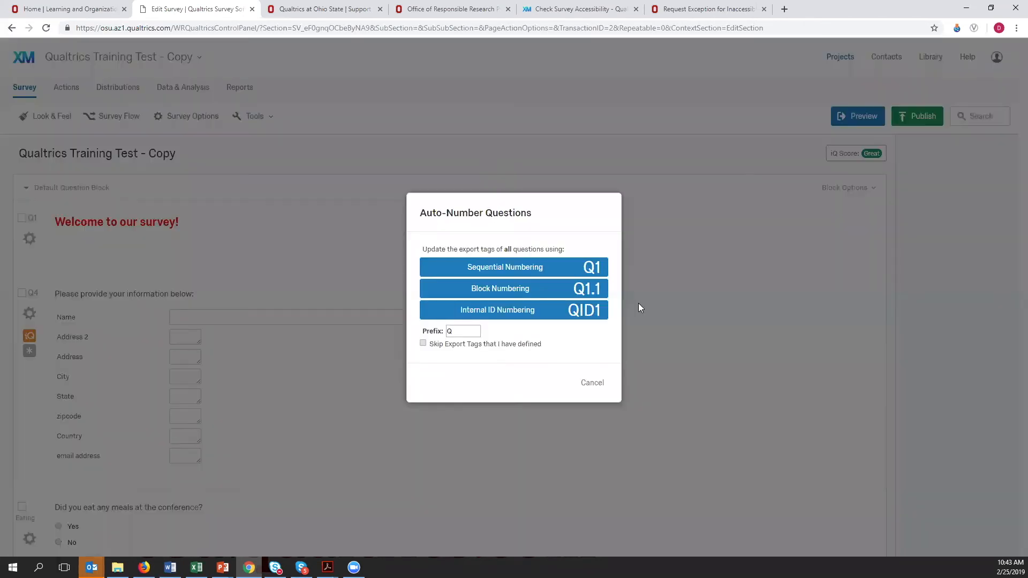
{"action": "left_click", "coordinate": [551, 271]}
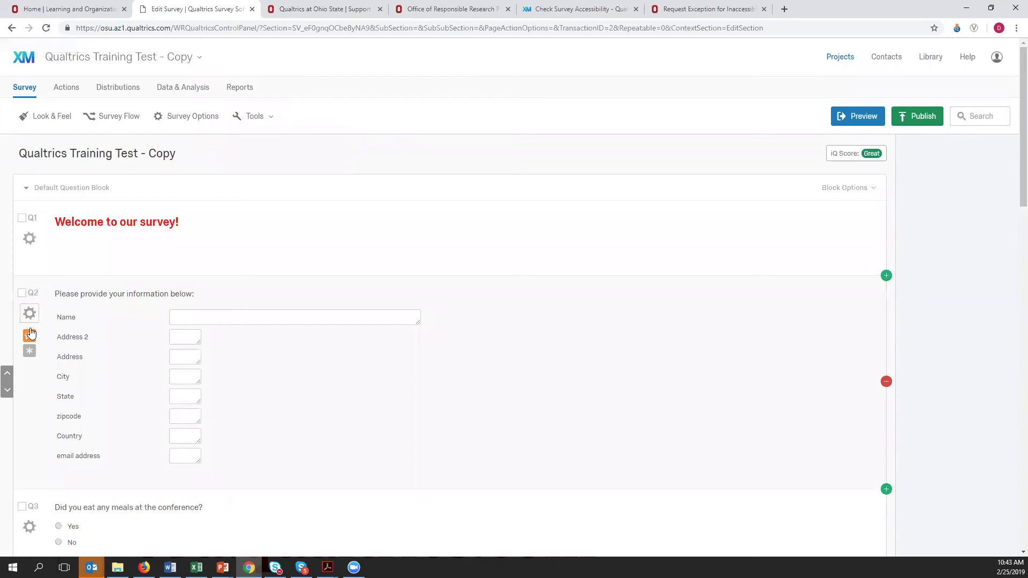
{"action": "scroll", "coordinate": [30, 410], "scroll_direction": "down", "scroll_amount": 3}
{"action": "scroll", "coordinate": [31, 410], "scroll_direction": "down", "scroll_amount": 2}
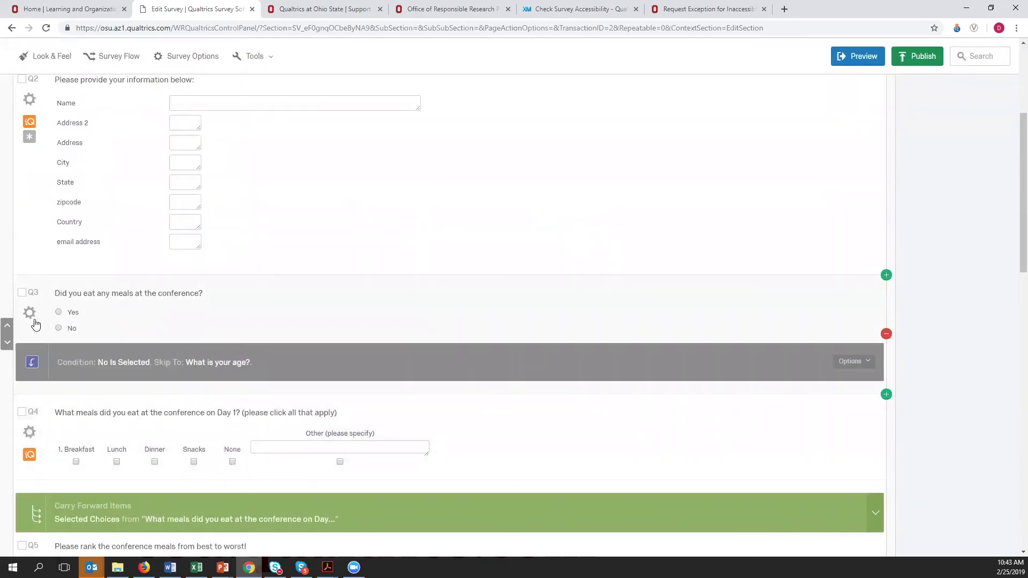
{"action": "scroll", "coordinate": [34, 418], "scroll_direction": "down", "scroll_amount": 1}
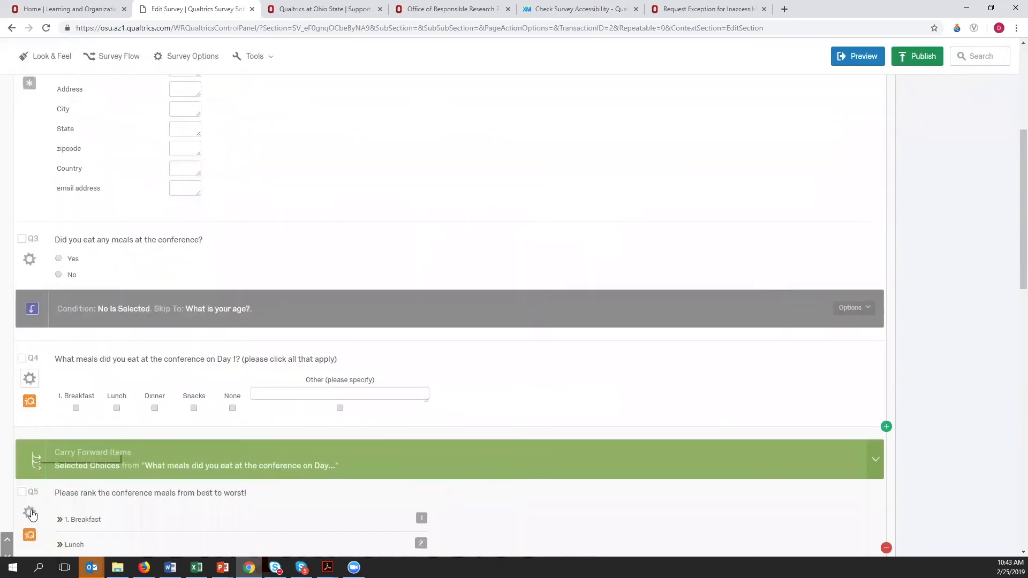
- Enable the Back Button in the survey options so respondents can change their responses
{"action": "scroll", "coordinate": [218, 358], "scroll_direction": "up", "scroll_amount": 5}
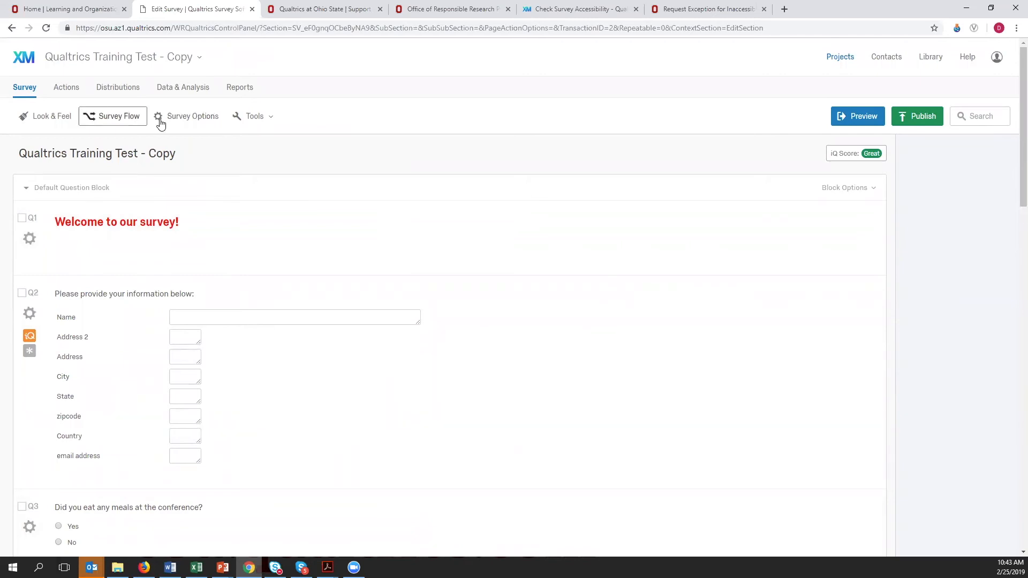
{"action": "left_click", "coordinate": [194, 123]}
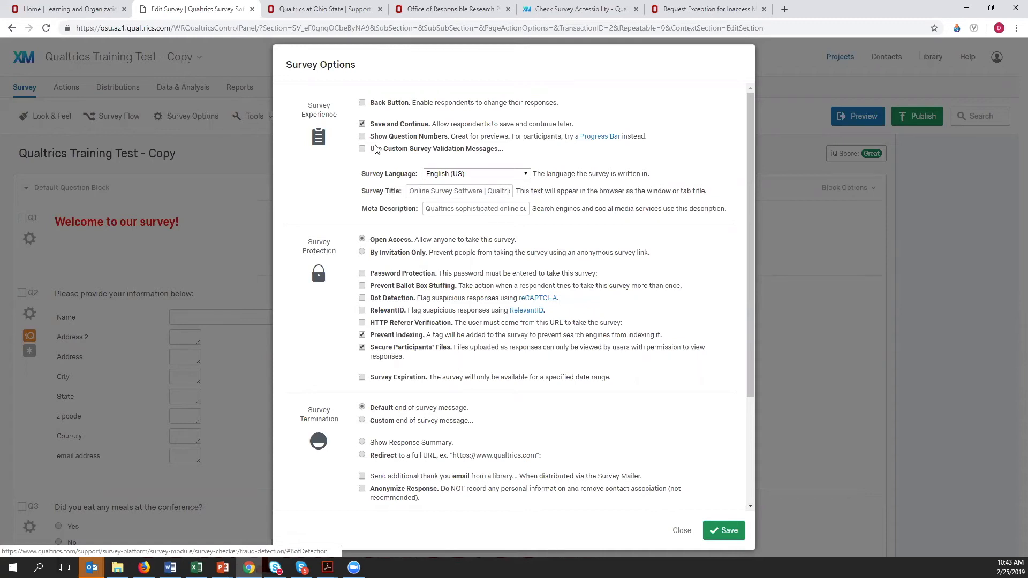
{"action": "left_click", "coordinate": [362, 102]}
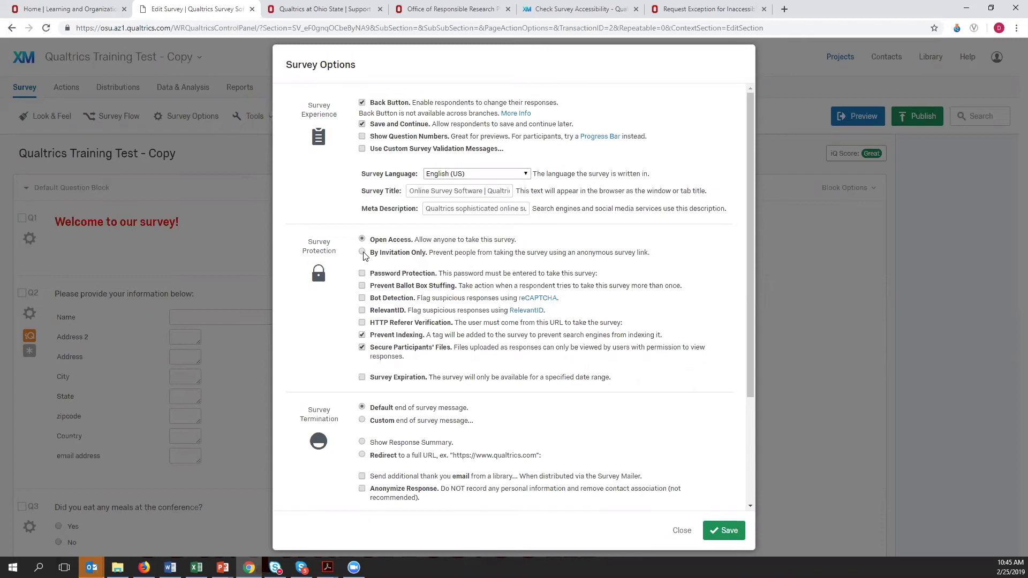
- Restrict survey access to By Invitation Only and look at the Prevent Ballot Box Stuffing choices, leaving that option off
{"action": "left_click", "coordinate": [363, 254]}
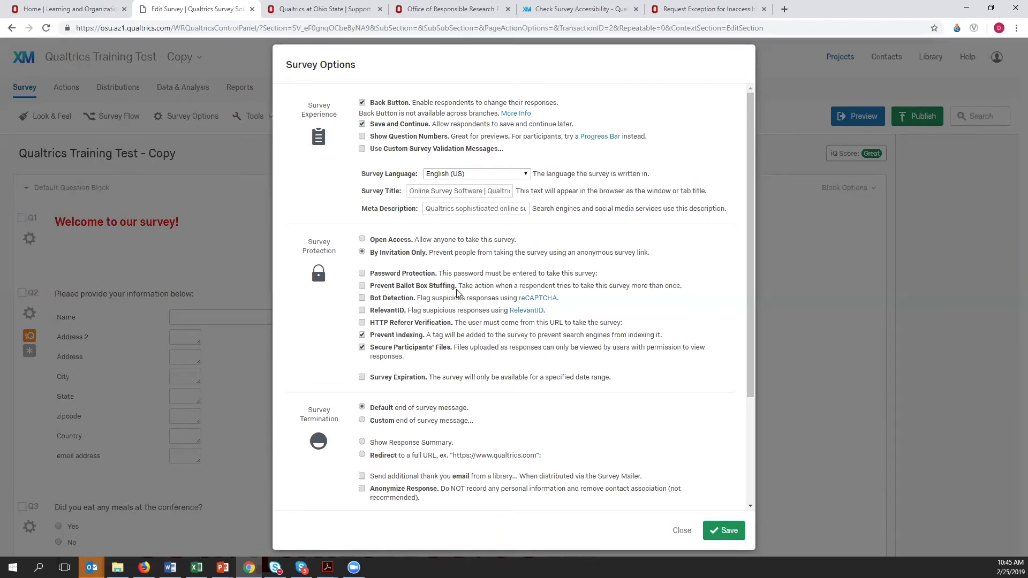
{"action": "left_click", "coordinate": [362, 286]}
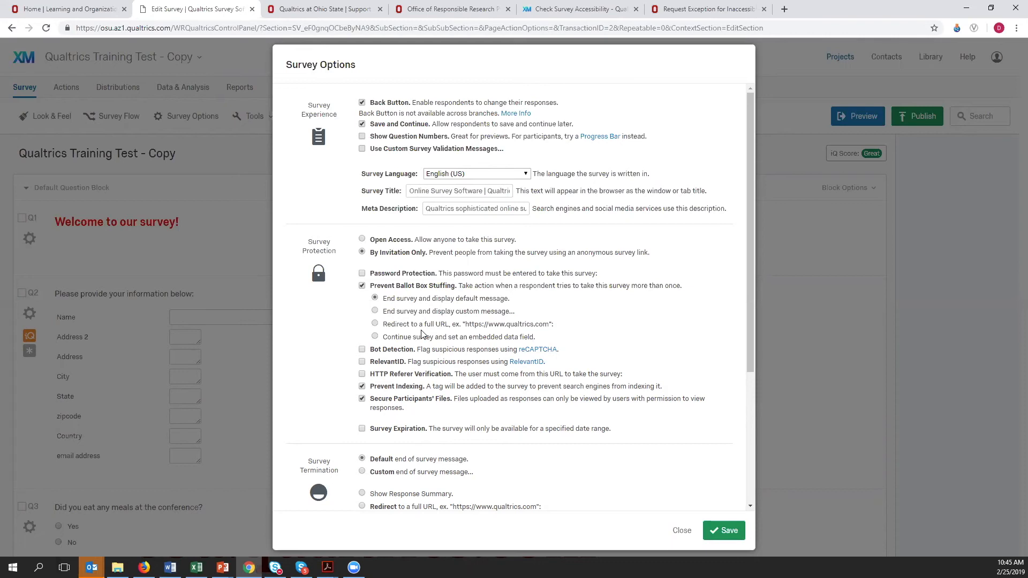
{"action": "left_click", "coordinate": [362, 287]}
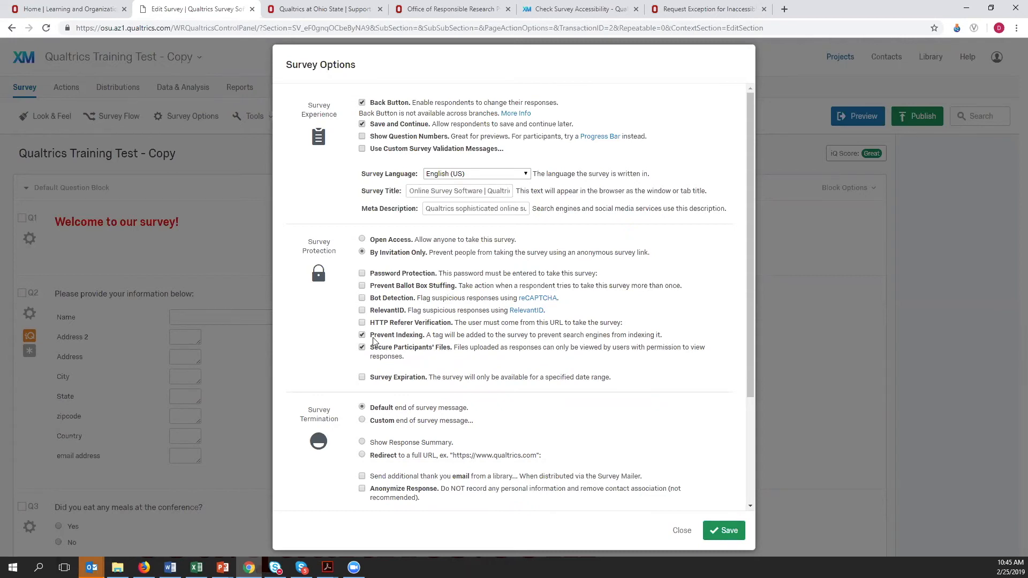
- Set partial completion to record responses in progress 1 Month after the respondent's last activity, and save the survey options
{"action": "scroll", "coordinate": [478, 347], "scroll_direction": "down", "scroll_amount": 3}
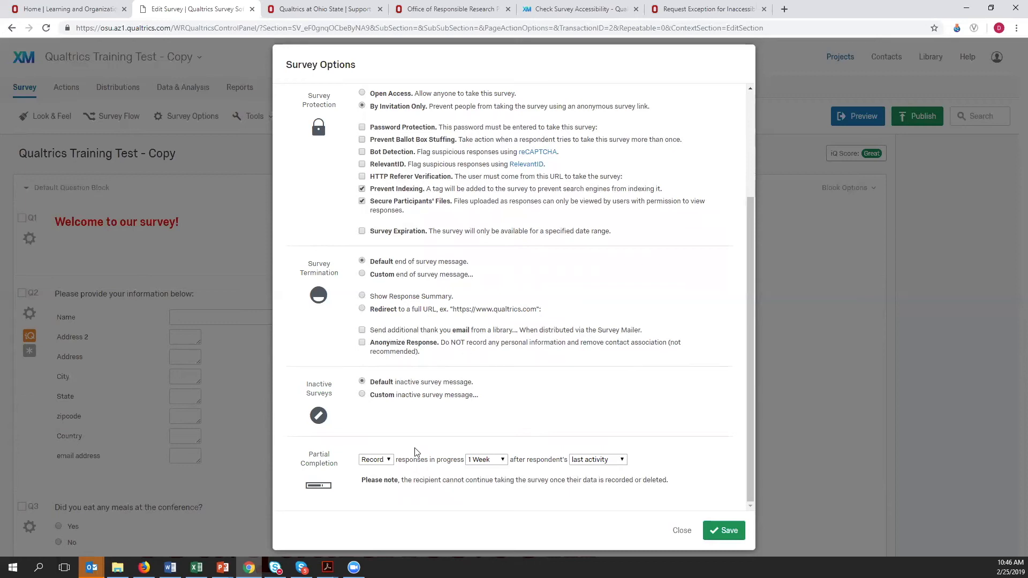
{"action": "left_click", "coordinate": [503, 461]}
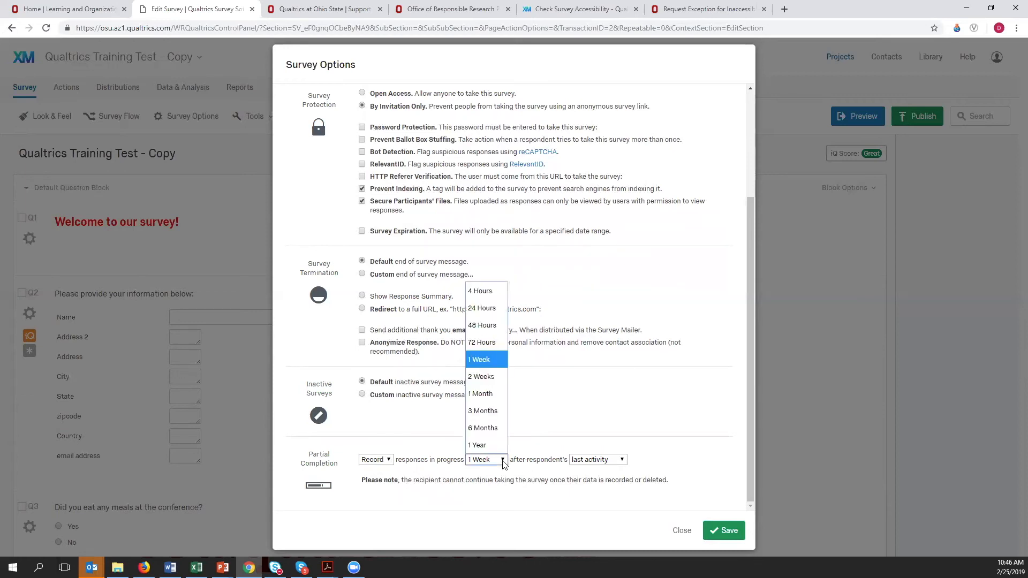
{"action": "left_click", "coordinate": [490, 394]}
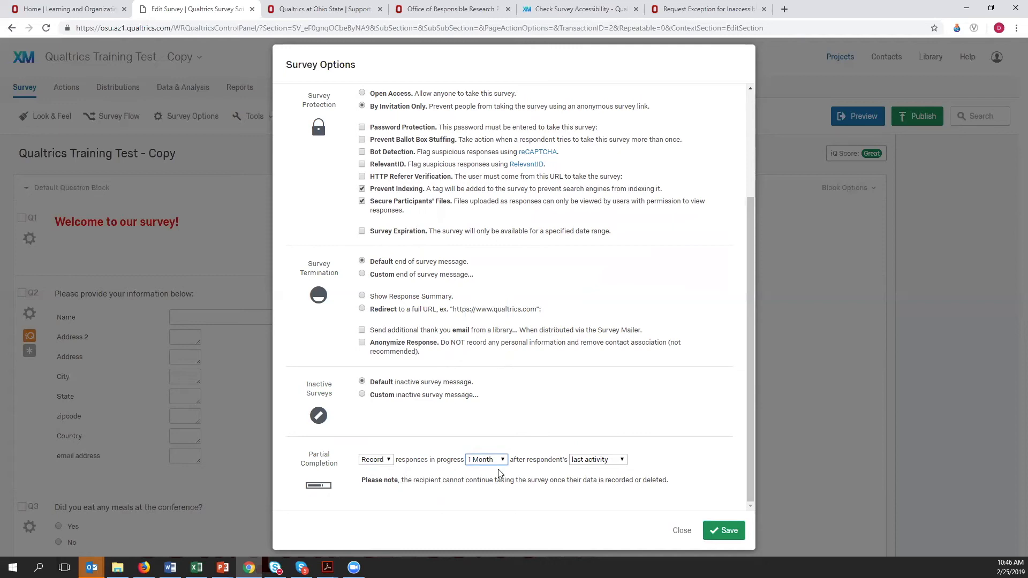
{"action": "left_click", "coordinate": [731, 533]}
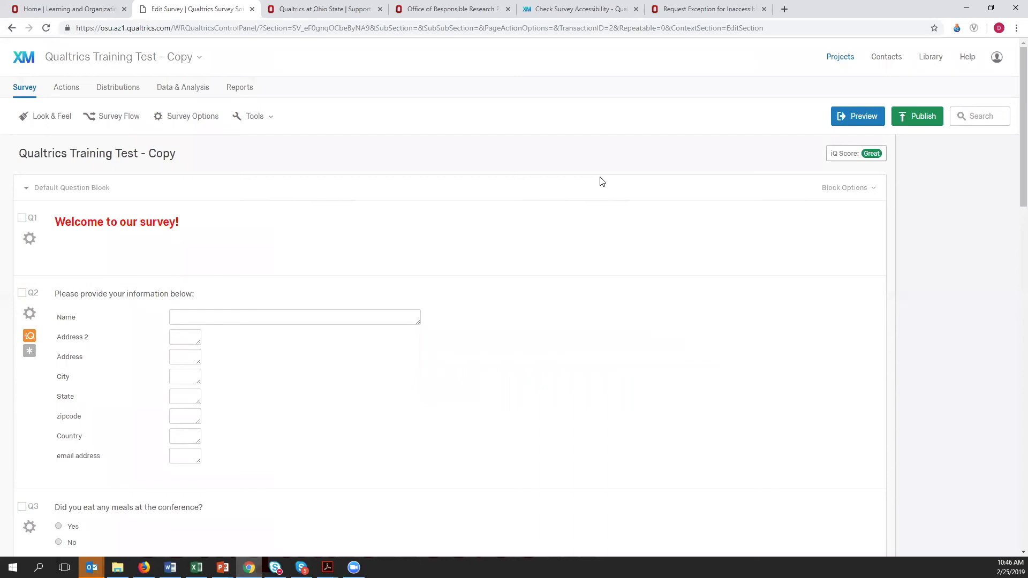
- Preview the survey and examine its desktop and mobile layouts, the QR code for device testing, and the preview link
{"action": "left_click", "coordinate": [857, 122]}
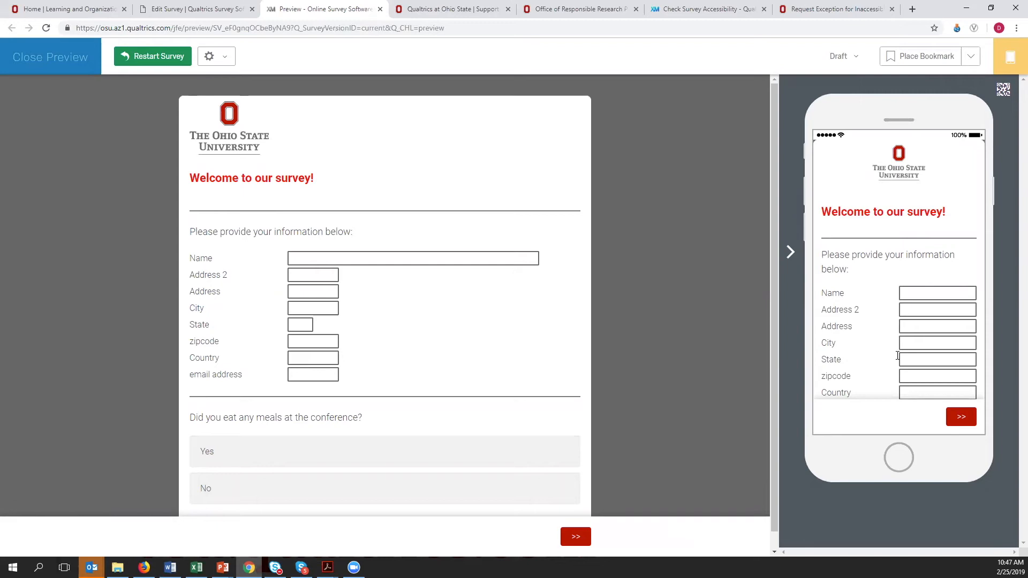
{"action": "scroll", "coordinate": [900, 252], "scroll_direction": "down", "scroll_amount": 2}
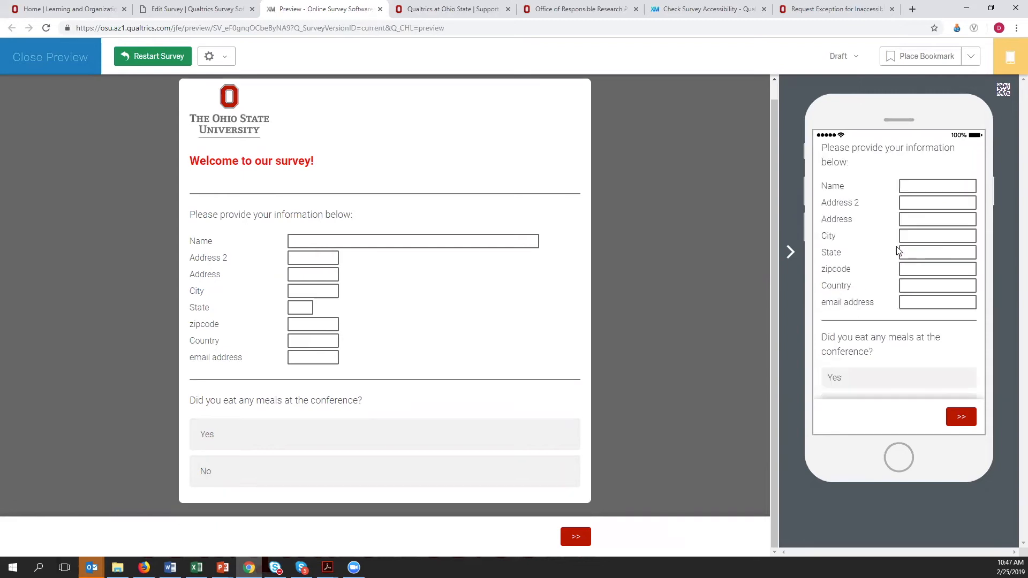
{"action": "scroll", "coordinate": [908, 324], "scroll_direction": "up", "scroll_amount": 2}
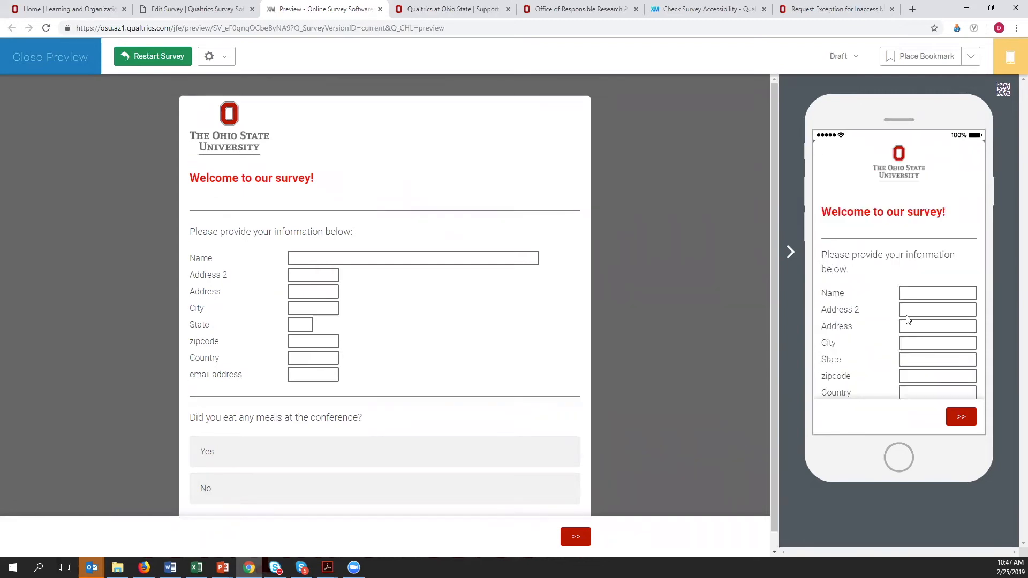
{"action": "left_click", "coordinate": [1002, 91]}
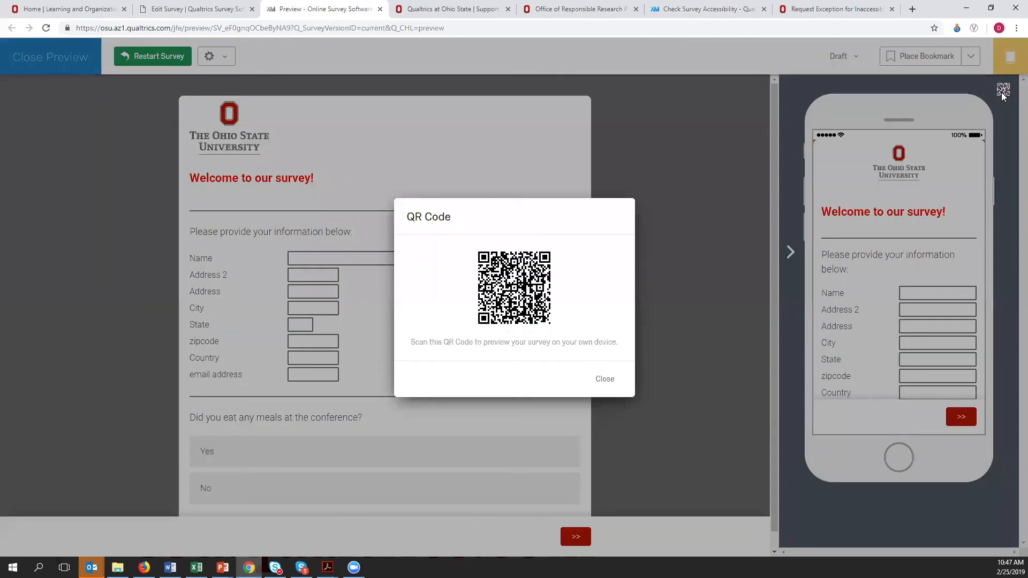
{"action": "left_click", "coordinate": [608, 381]}
{"action": "scroll", "coordinate": [273, 209], "scroll_direction": "down", "scroll_amount": 1}
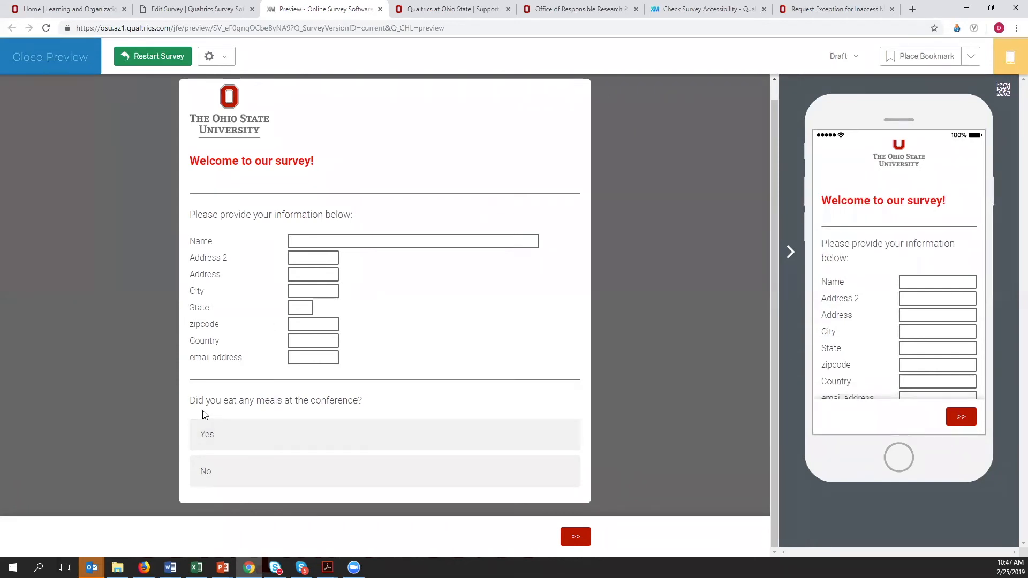
{"action": "left_click", "coordinate": [280, 29]}
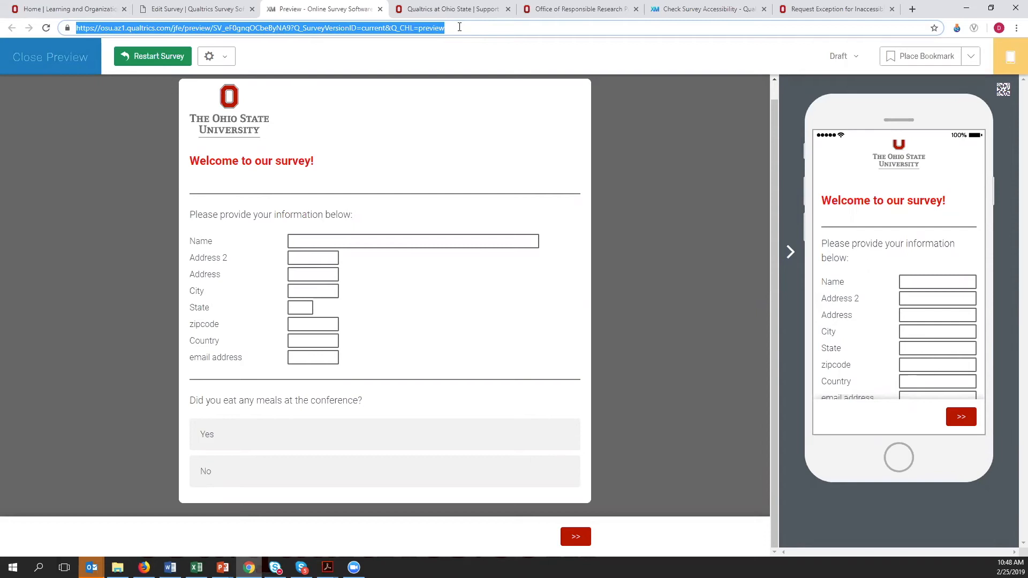
- Fill the Name, Address 2, zipcode and email address fields with dummy text, answer Yes to eating meals, and submit the page to test validation
{"action": "left_click", "coordinate": [351, 239]}
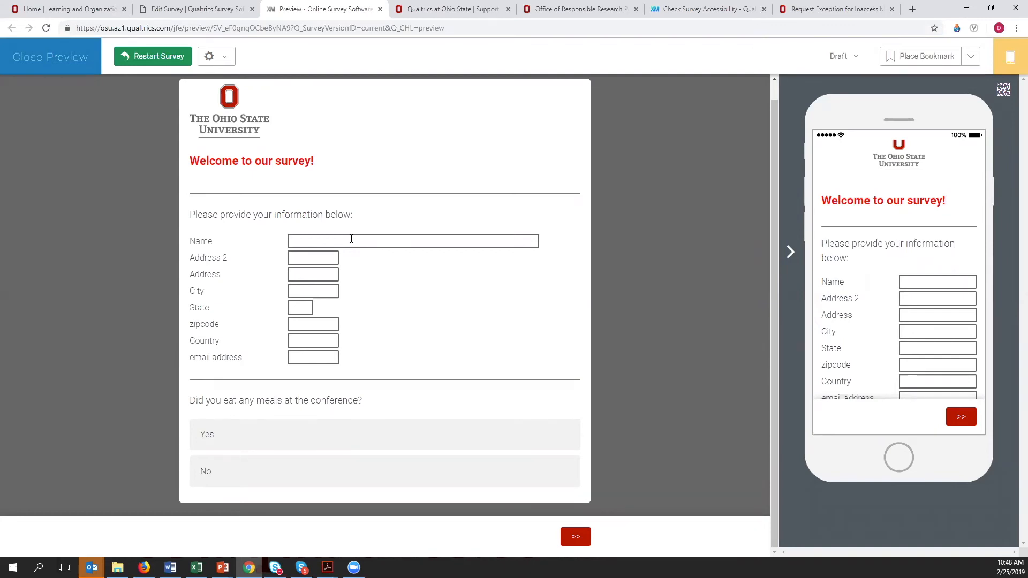
{"action": "type", "text": ";lkjsdlf"}
{"action": "type", "text": "lkjl;kj"}
{"action": "left_click", "coordinate": [312, 324]}
{"action": "type", "text": ";d,fg,,fg"}
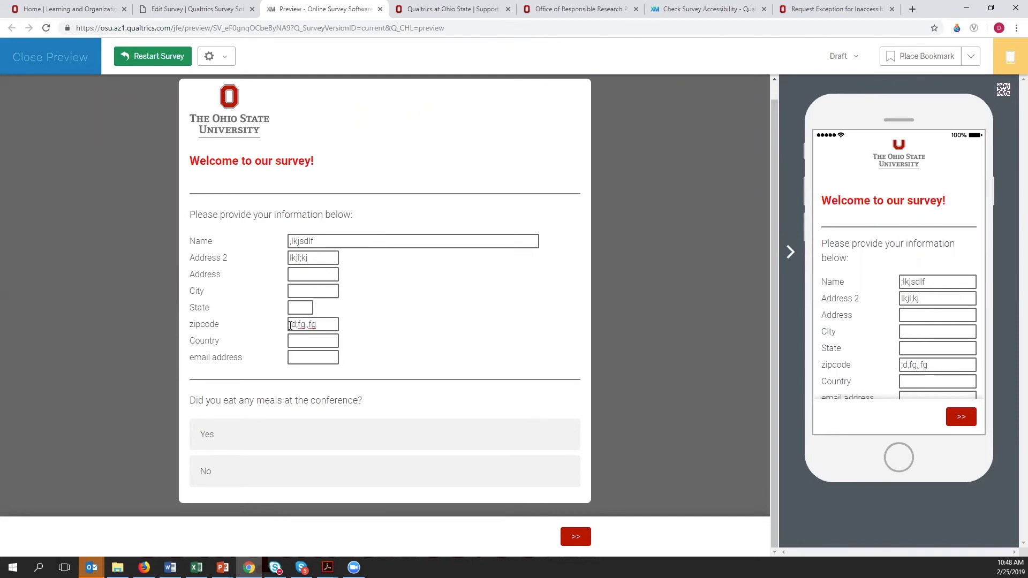
{"action": "left_click", "coordinate": [303, 353]}
{"action": "type", "text": "aokd;'ga"}
{"action": "left_click", "coordinate": [349, 442]}
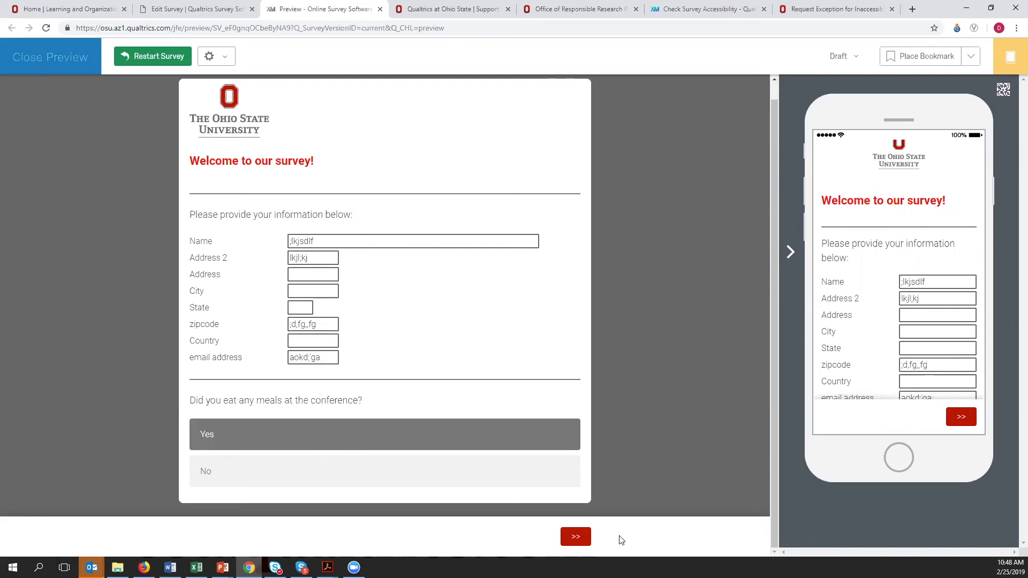
{"action": "left_click", "coordinate": [576, 539]}
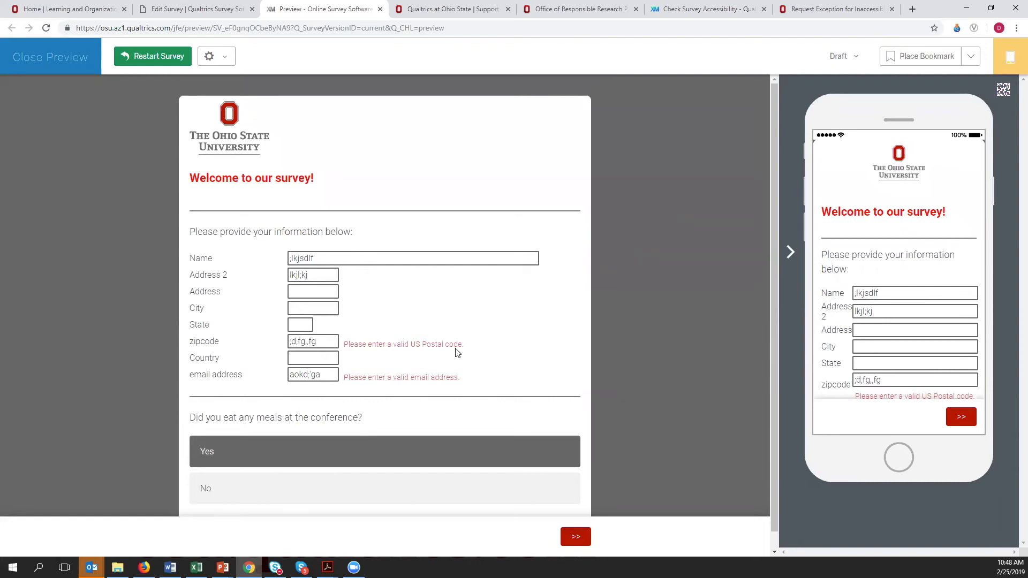
- Replace the zipcode and email address entries with a valid US postal code and a valid email address, and advance to the next page
{"action": "left_click_drag", "start_coordinate": [318, 341], "coordinate": [256, 339]}
{"action": "type", "text": "43210"}
{"action": "left_click_drag", "start_coordinate": [337, 374], "coordinate": [267, 377]}
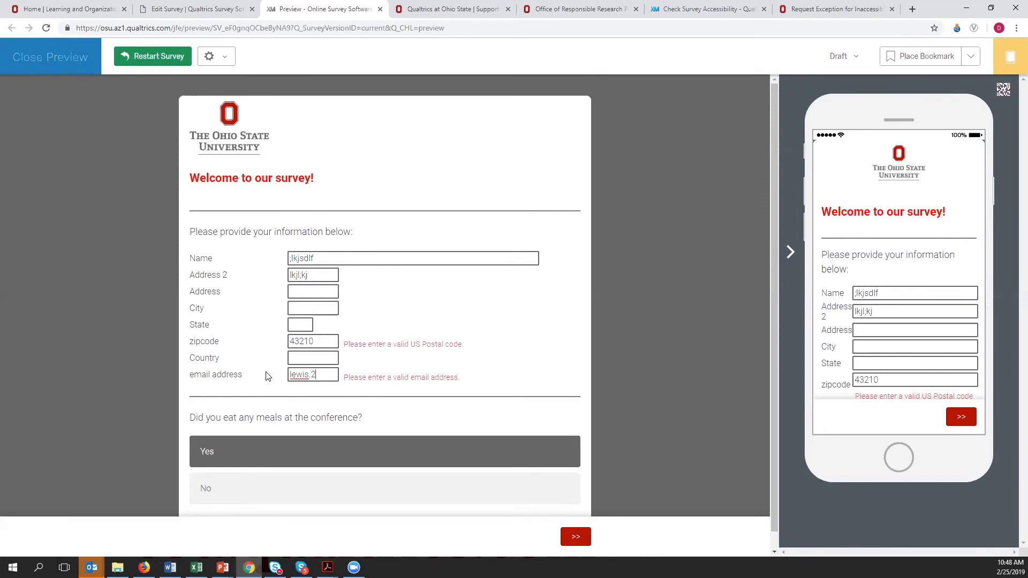
{"action": "left_click", "coordinate": [575, 538]}
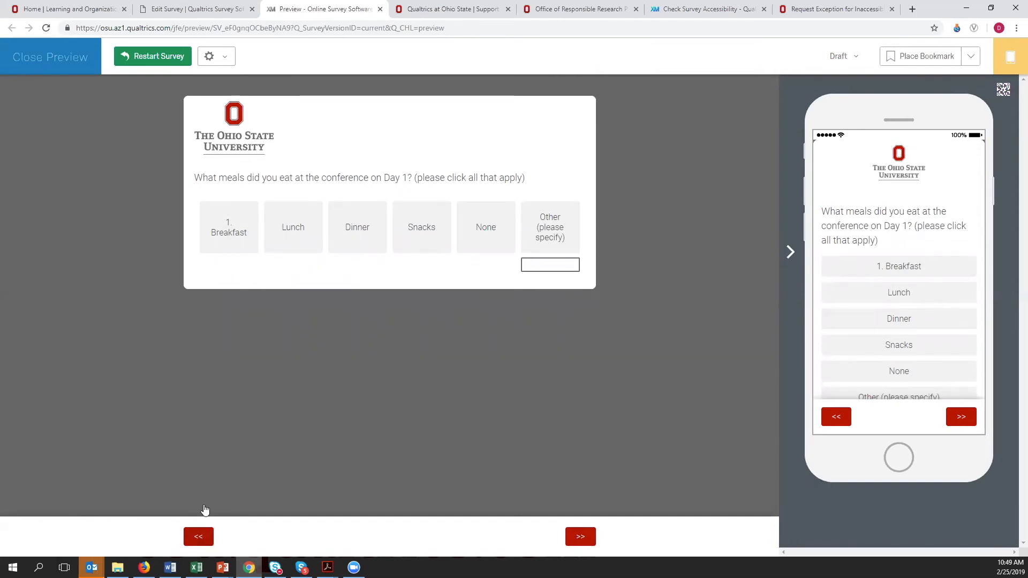
- Test going back one page and returning, and answer Lunch for the Day 1 meals to test the carried-forward ranking question
{"action": "left_click", "coordinate": [199, 538]}
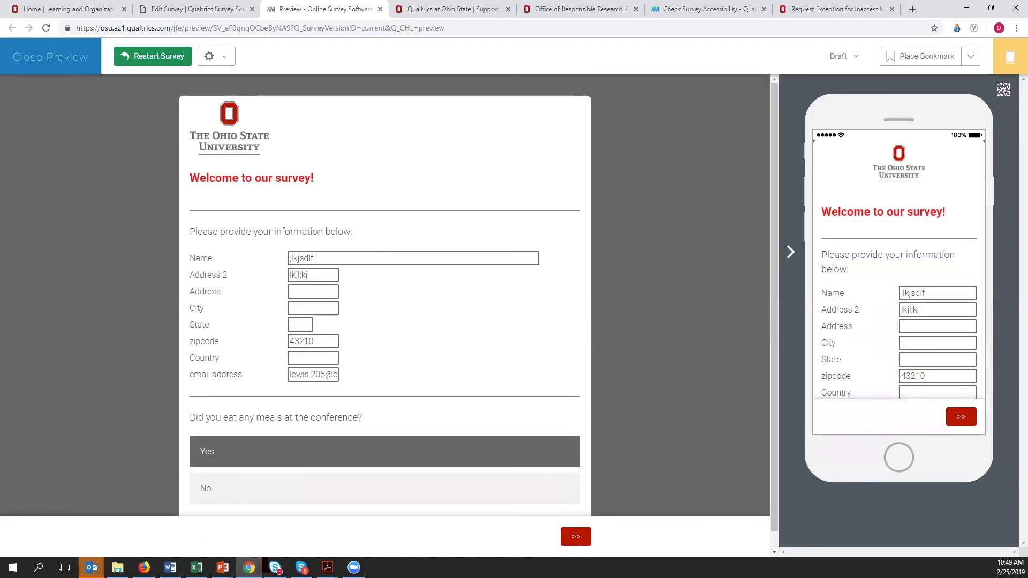
{"action": "left_click", "coordinate": [576, 538]}
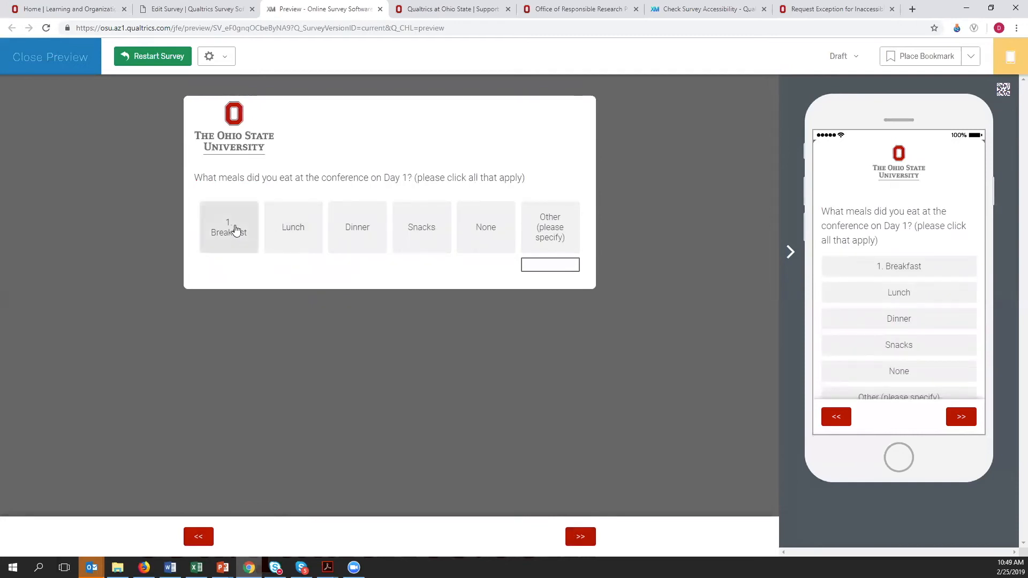
{"action": "left_click", "coordinate": [289, 230]}
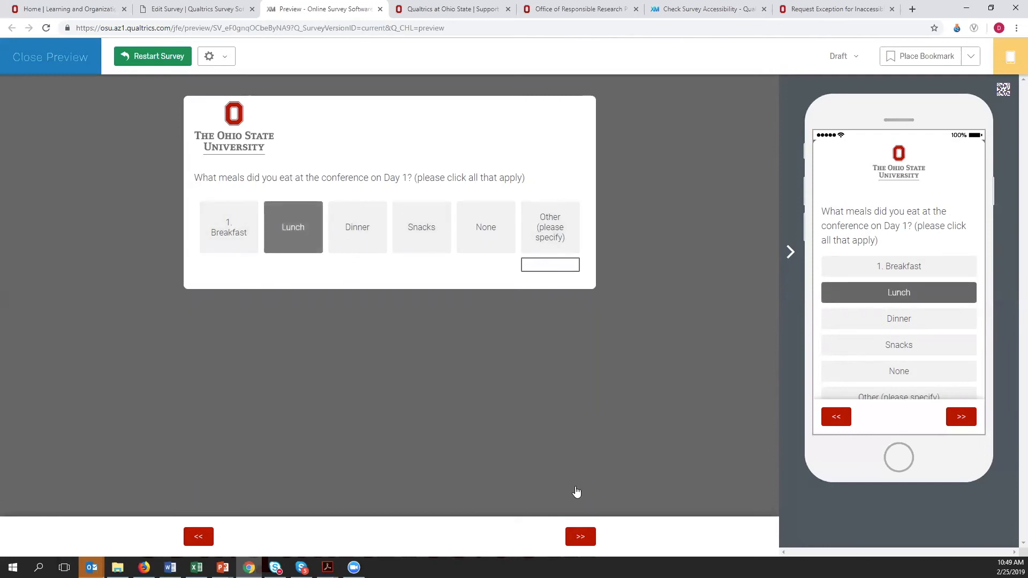
{"action": "left_click", "coordinate": [578, 538]}
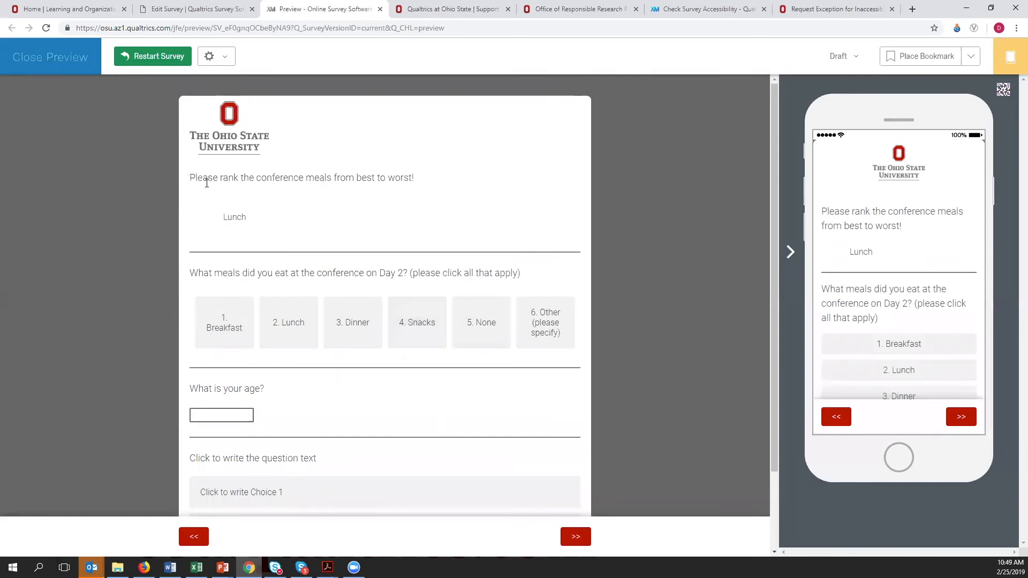
{"action": "left_click", "coordinate": [256, 217]}
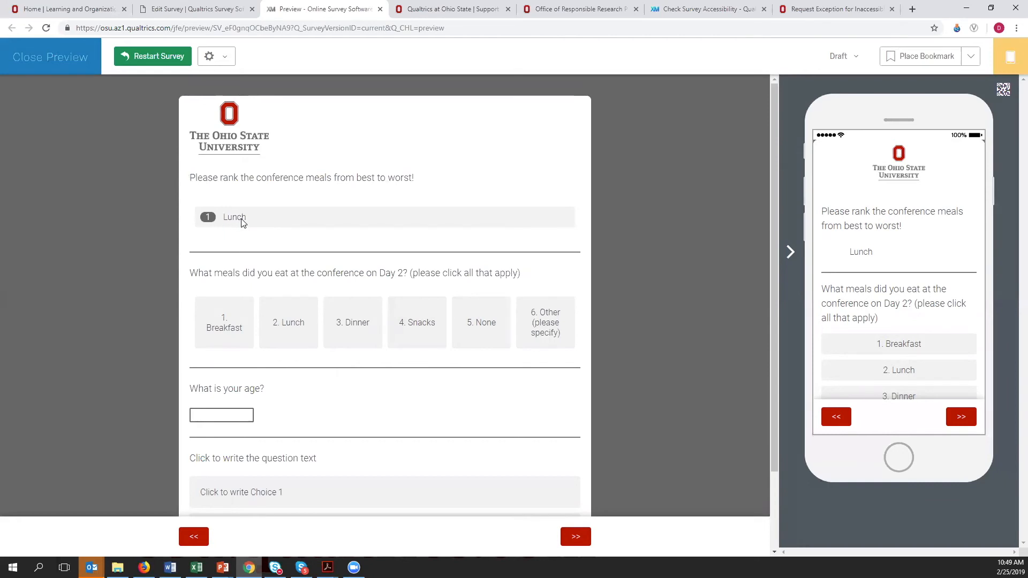
- Add Dinner and Breakfast to the Day 1 meals answer, and rank the meals in the order Lunch, Dinner, Breakfast
{"action": "left_click", "coordinate": [201, 536]}
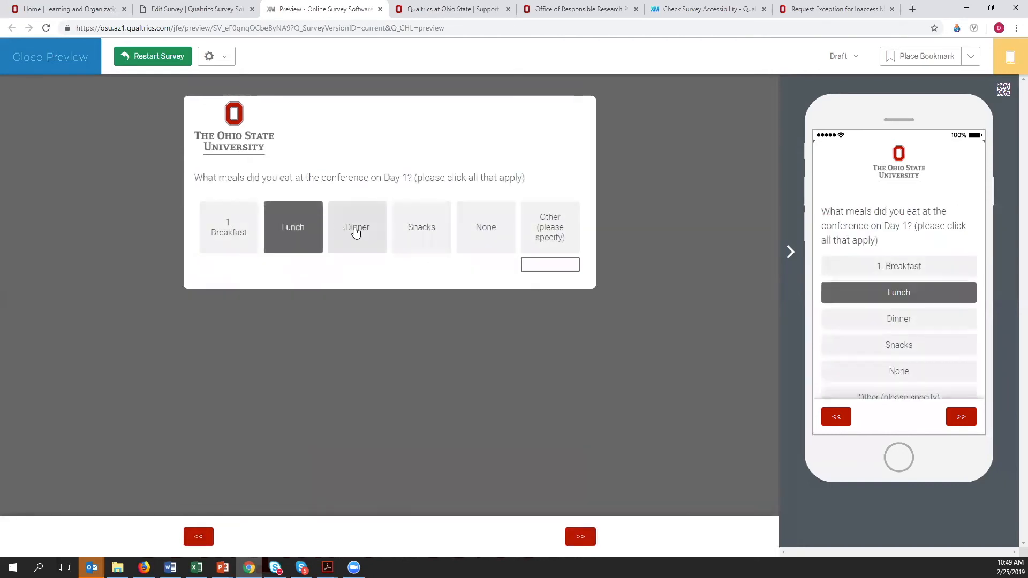
{"action": "left_click", "coordinate": [356, 230]}
{"action": "left_click", "coordinate": [579, 535]}
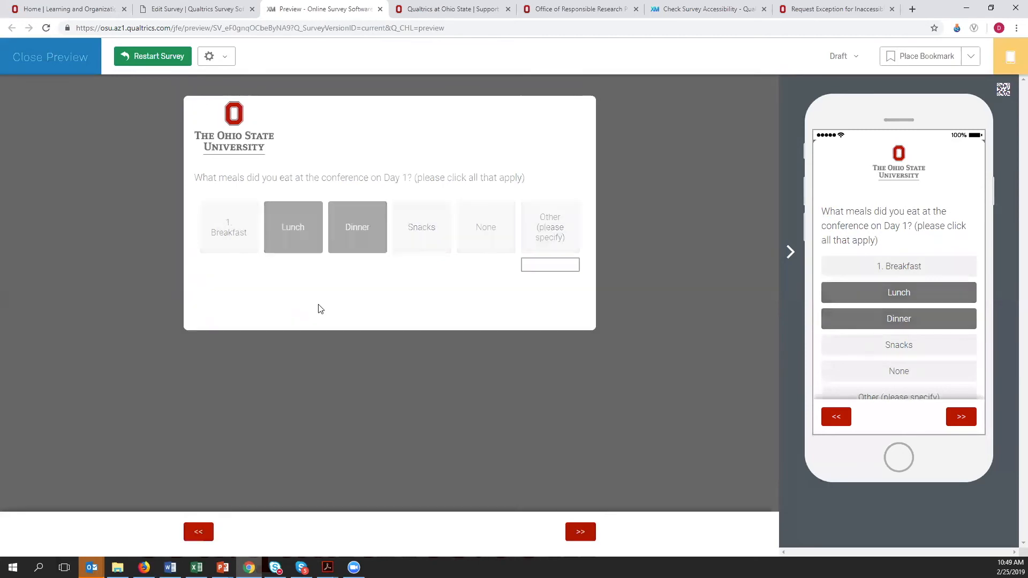
{"action": "left_click", "coordinate": [195, 535]}
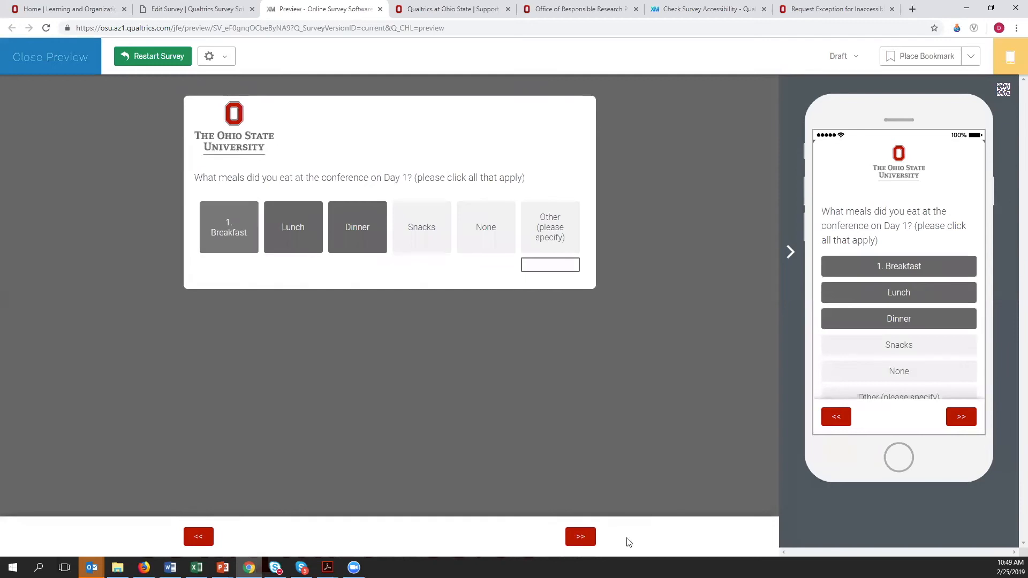
{"action": "left_click", "coordinate": [579, 536]}
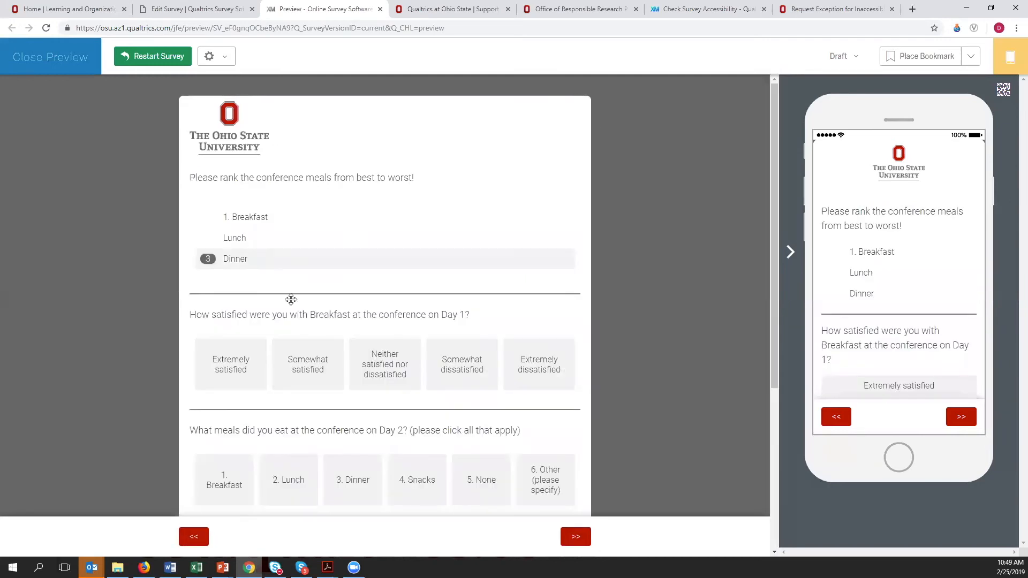
{"action": "left_click_drag", "start_coordinate": [282, 219], "coordinate": [280, 241]}
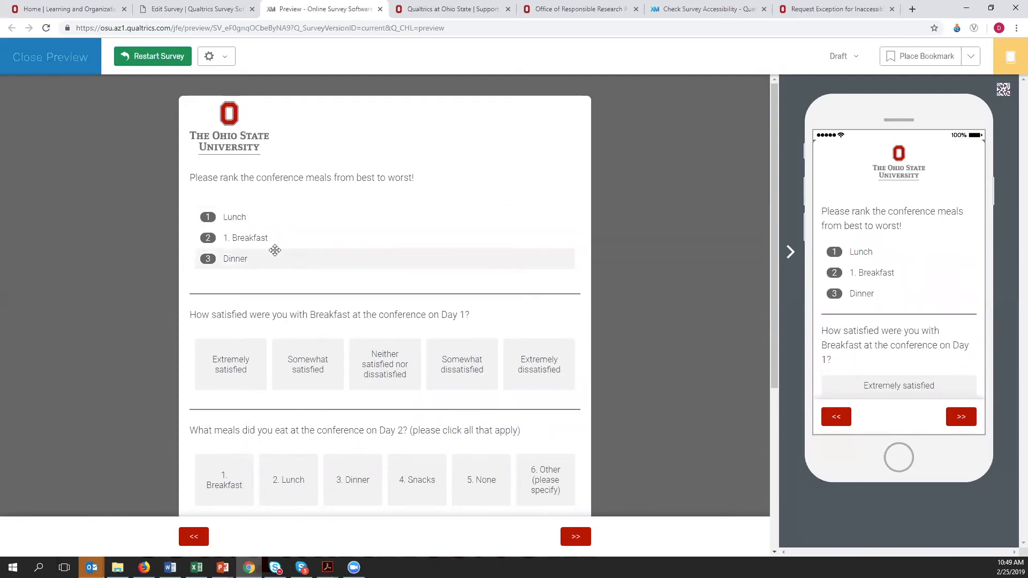
{"action": "left_click_drag", "start_coordinate": [264, 259], "coordinate": [265, 237]}
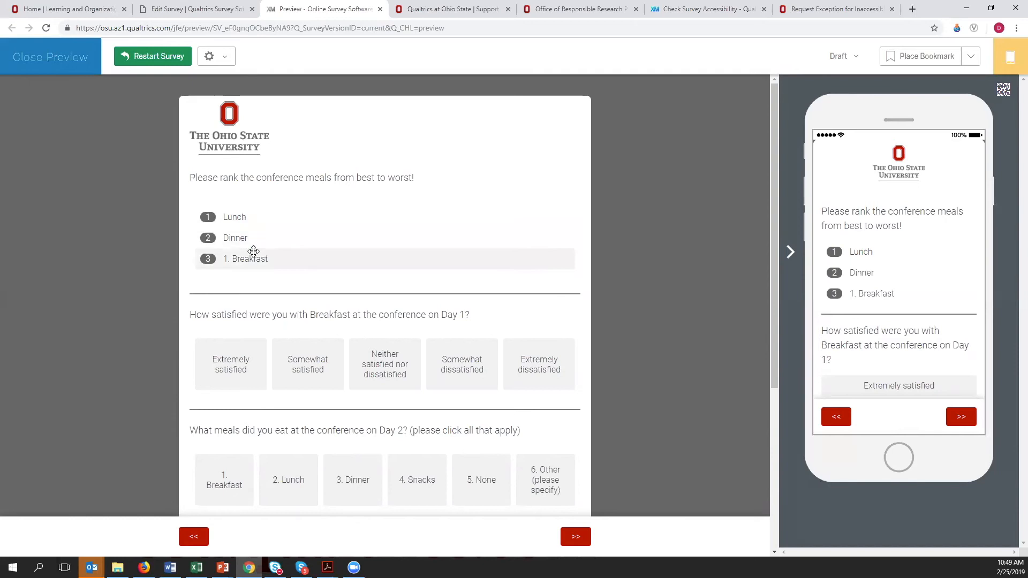
- Rate the Day 1 breakfast first Extremely satisfied and then Somewhat dissatisfied, and answer Lunch for the Day 2 meals
{"action": "scroll", "coordinate": [468, 267], "scroll_direction": "down", "scroll_amount": 2}
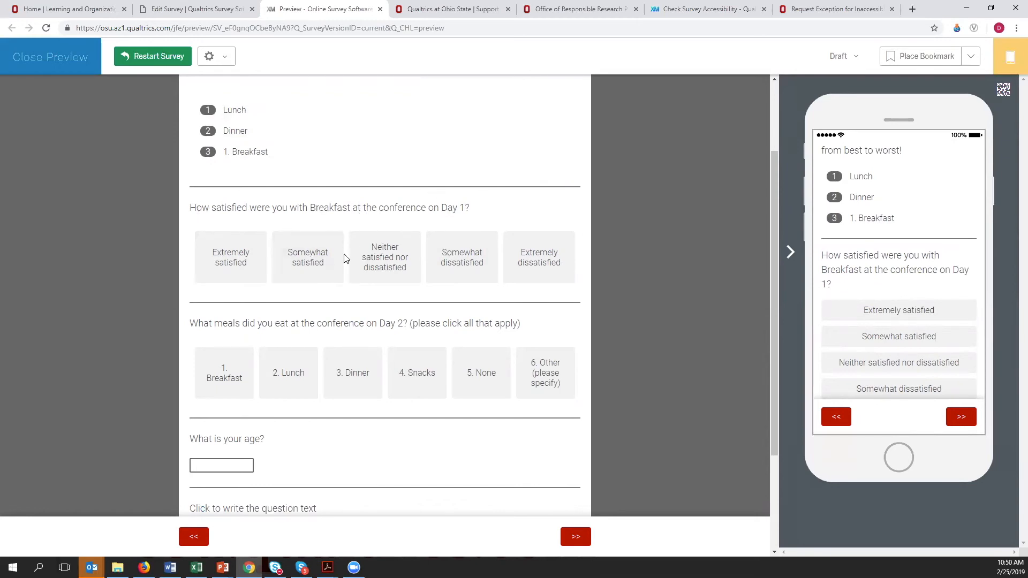
{"action": "left_click", "coordinate": [239, 268]}
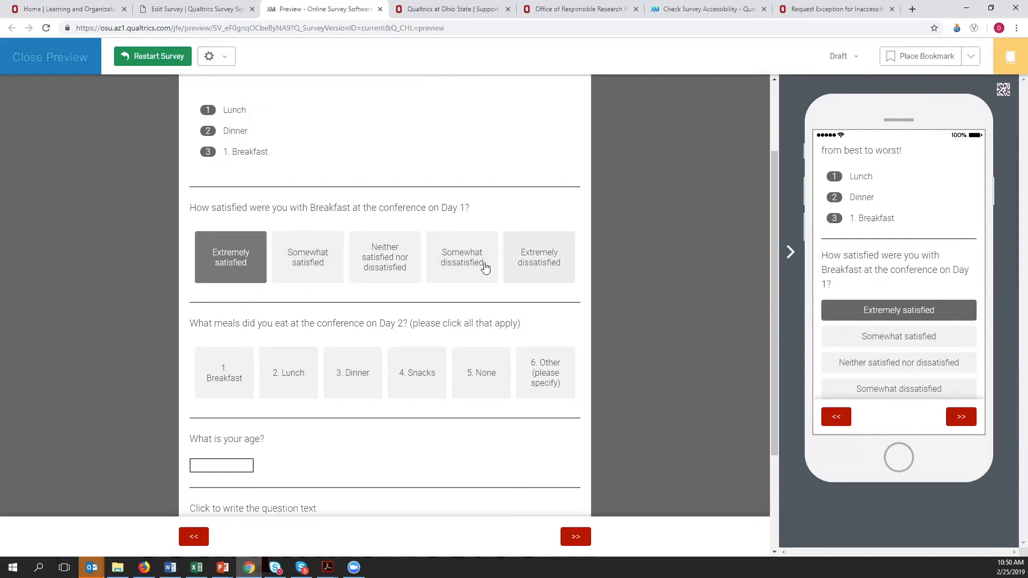
{"action": "left_click", "coordinate": [467, 271]}
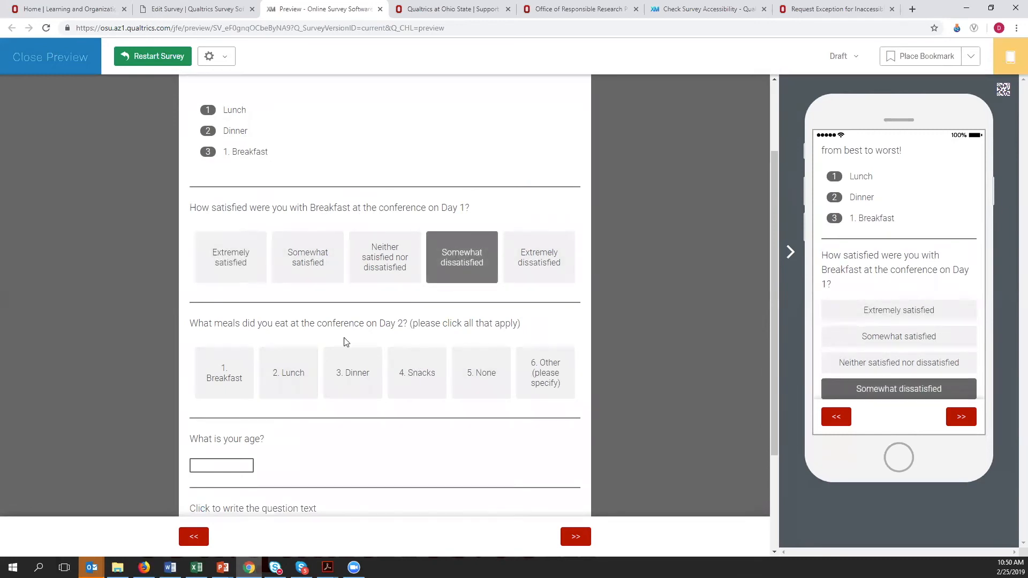
{"action": "left_click", "coordinate": [289, 385]}
- Enter the non-numeric text 'x;cgf'f;.bdf as the age, answer the last question with Choice 1, and submit the page to test validation
{"action": "left_click", "coordinate": [221, 470]}
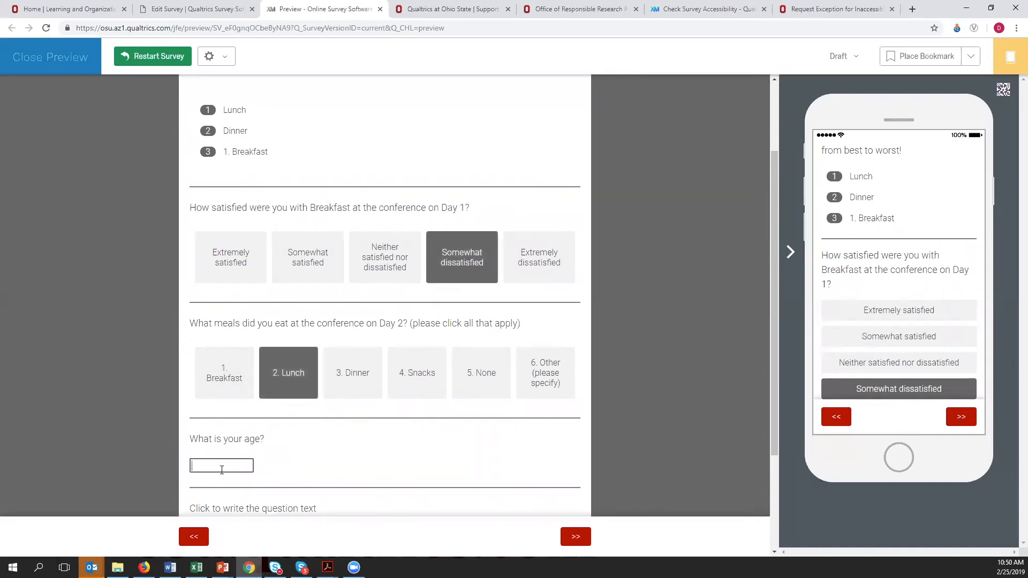
{"action": "type", "text": "'x;cgf'f;.bdf"}
{"action": "scroll", "coordinate": [332, 438], "scroll_direction": "down", "scroll_amount": 1}
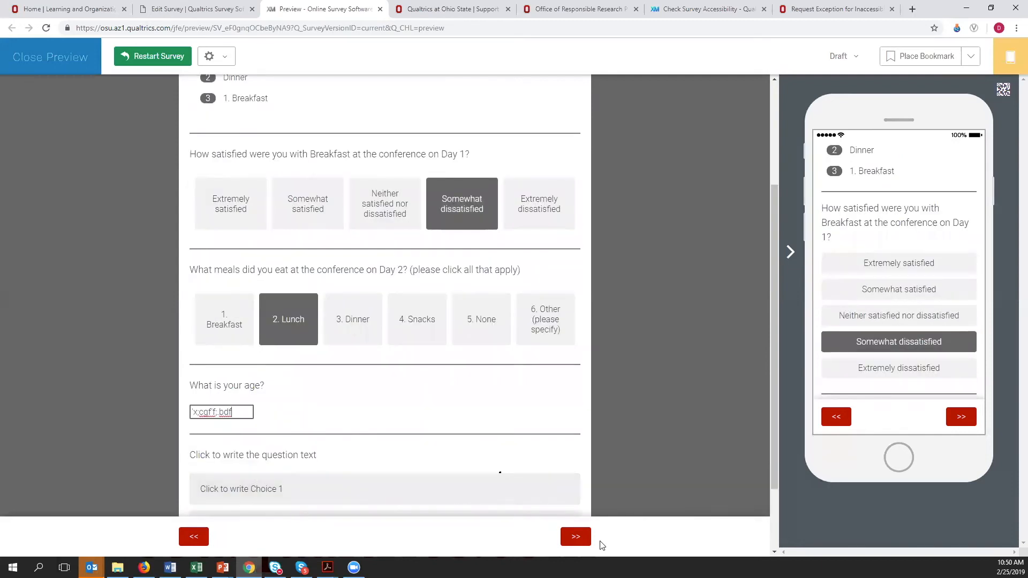
{"action": "left_click", "coordinate": [425, 493]}
{"action": "left_click", "coordinate": [571, 538]}
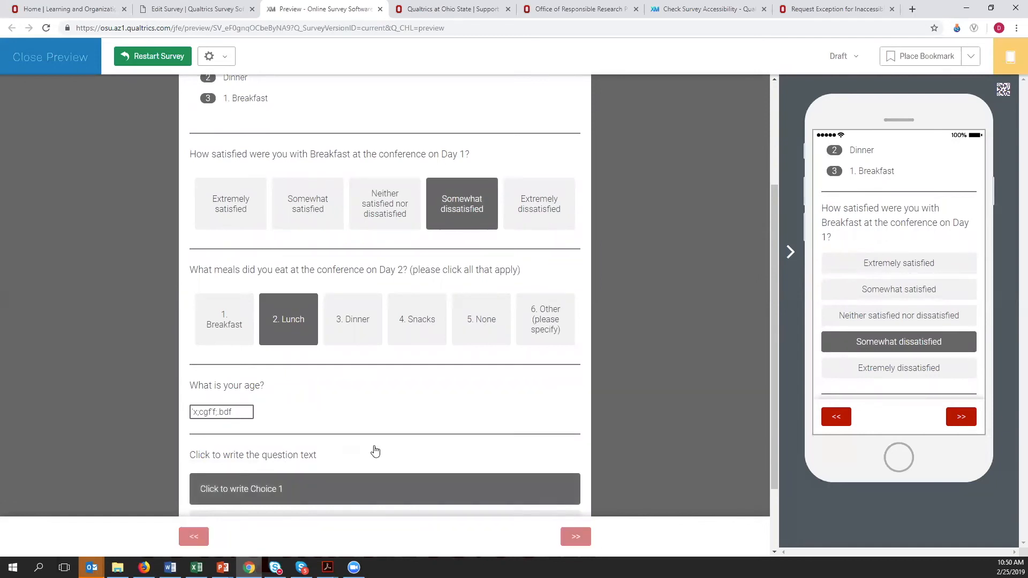
- Replace the age entry with 500000 and submit the survey page
{"action": "triple_click", "coordinate": [218, 317]}
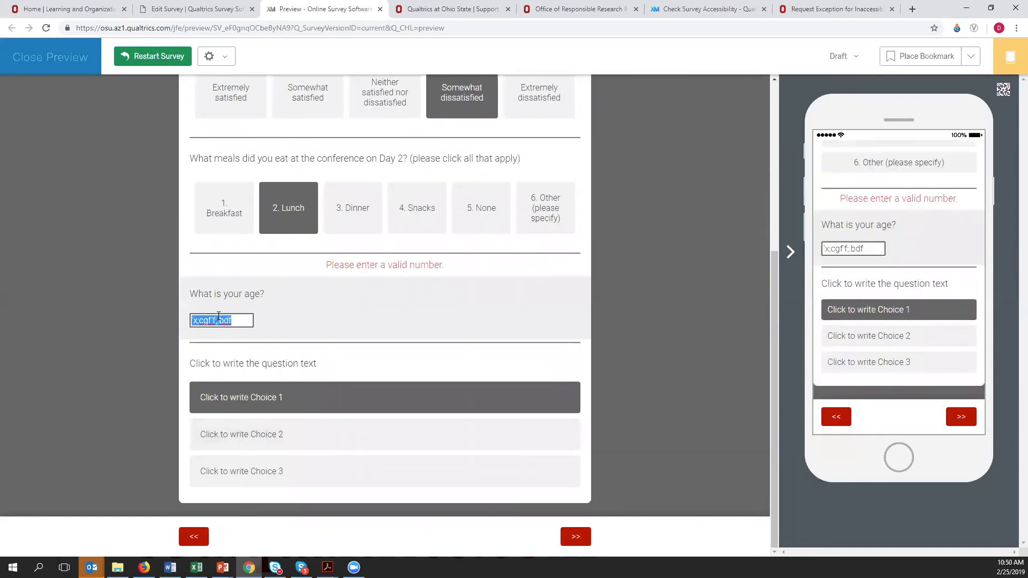
{"action": "type", "text": "500000"}
{"action": "left_click", "coordinate": [576, 541]}
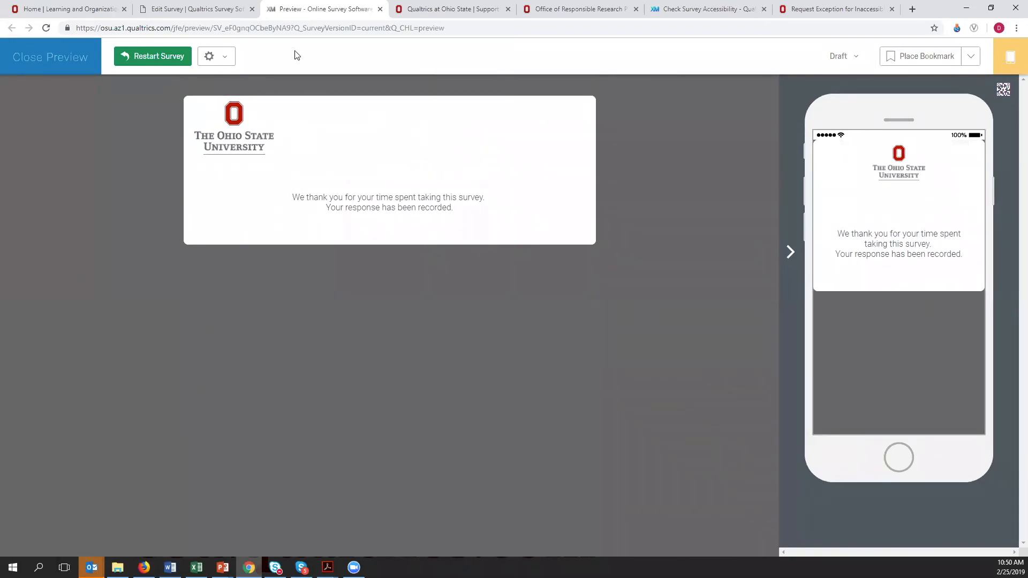
- Return to the survey editor, open the Look and Feel settings, and apply the CFAES theme from the Ohio State University themes
{"action": "left_click", "coordinate": [212, 11]}
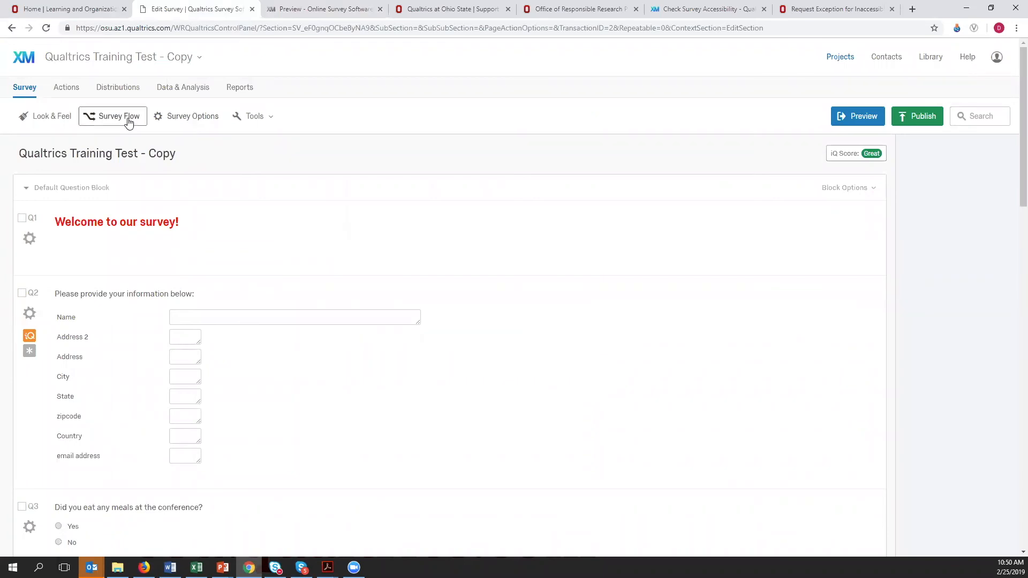
{"action": "left_click", "coordinate": [51, 118]}
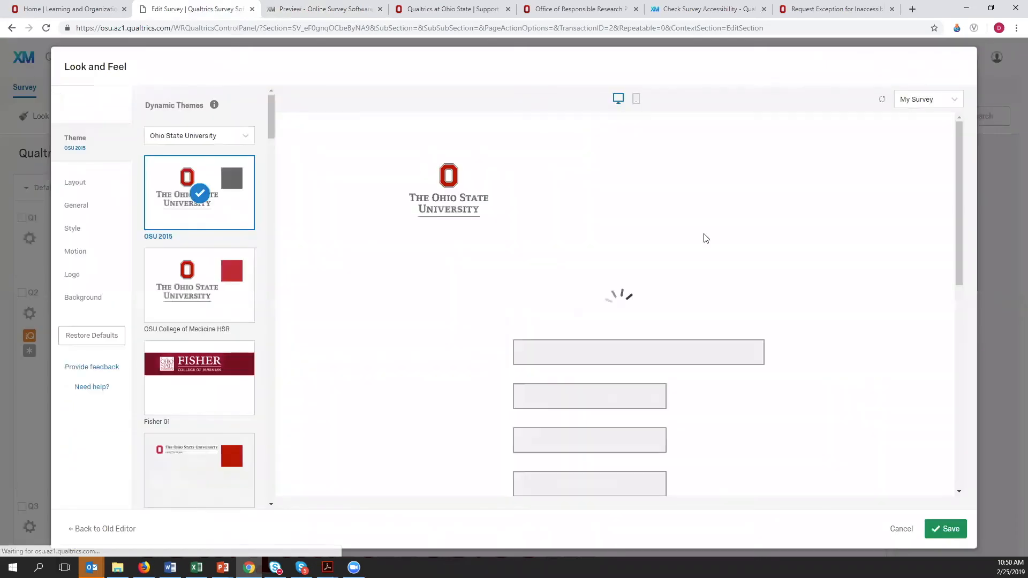
{"action": "scroll", "coordinate": [359, 313], "scroll_direction": "down", "scroll_amount": 6}
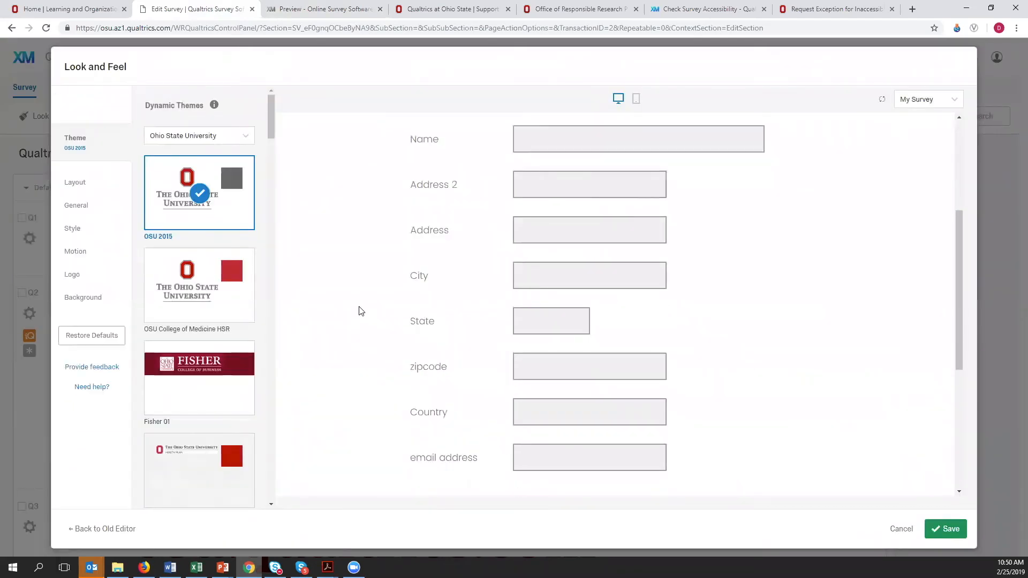
{"action": "scroll", "coordinate": [407, 379], "scroll_direction": "down", "scroll_amount": 1}
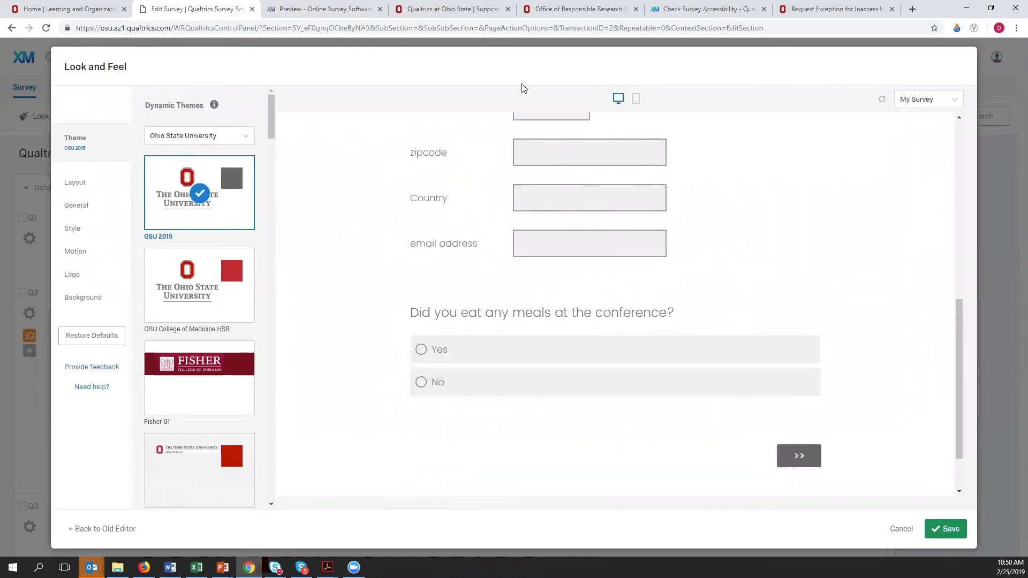
{"action": "scroll", "coordinate": [578, 272], "scroll_direction": "up", "scroll_amount": 6}
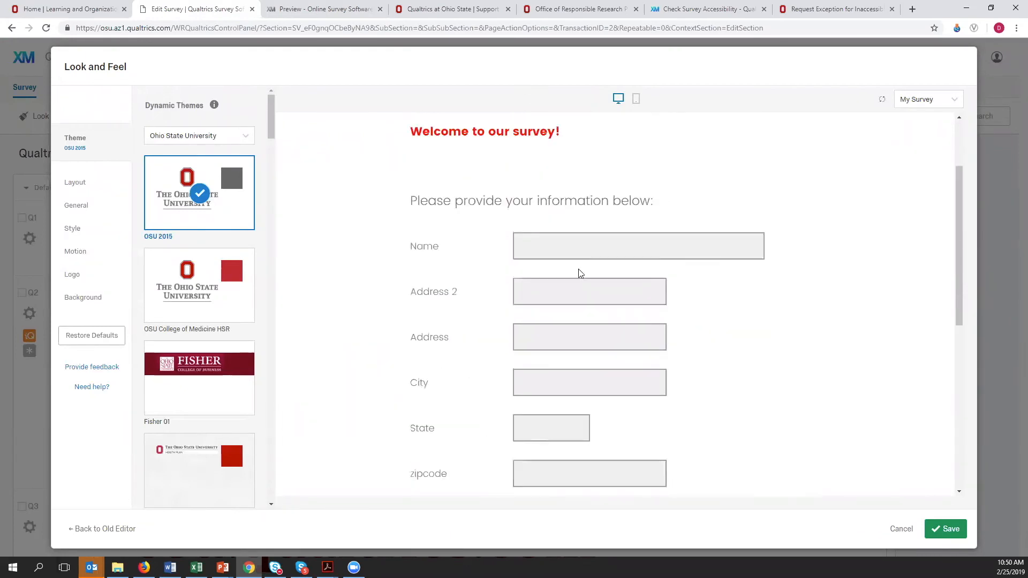
{"action": "scroll", "coordinate": [579, 272], "scroll_direction": "up", "scroll_amount": 2}
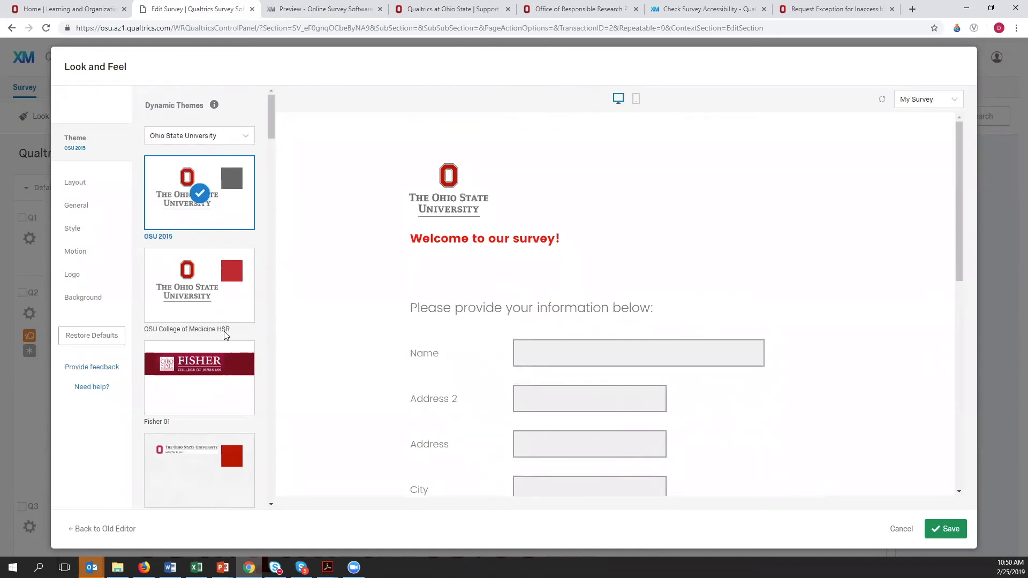
{"action": "scroll", "coordinate": [224, 335], "scroll_direction": "down", "scroll_amount": 2}
{"action": "scroll", "coordinate": [214, 241], "scroll_direction": "down", "scroll_amount": 5}
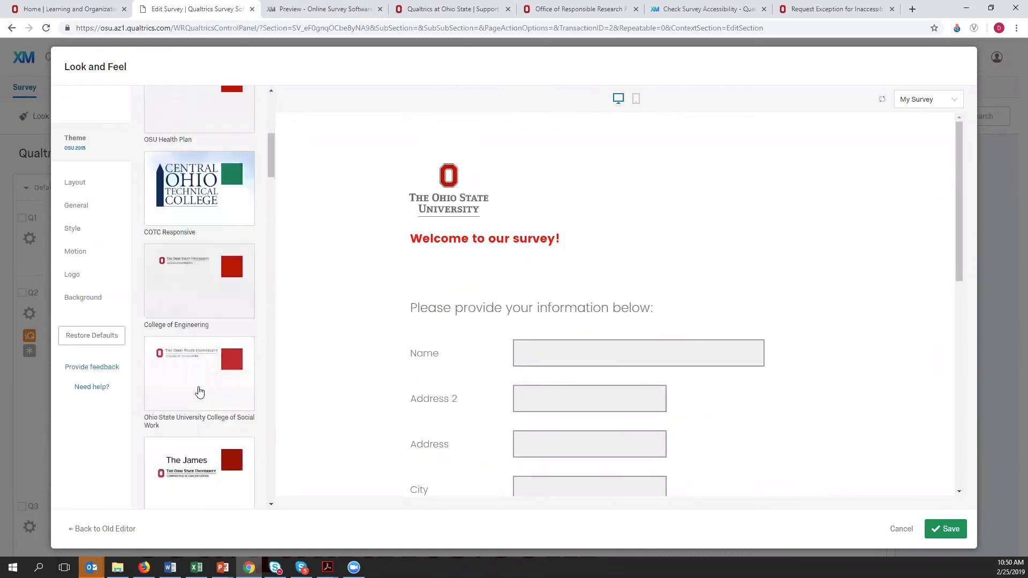
{"action": "scroll", "coordinate": [181, 388], "scroll_direction": "down", "scroll_amount": 2}
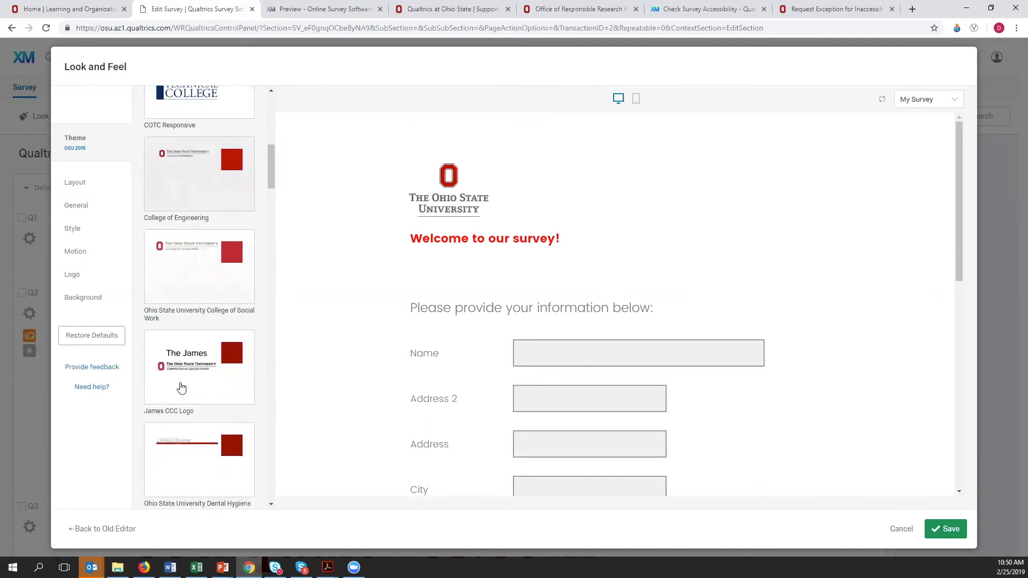
{"action": "scroll", "coordinate": [181, 388], "scroll_direction": "down", "scroll_amount": 4}
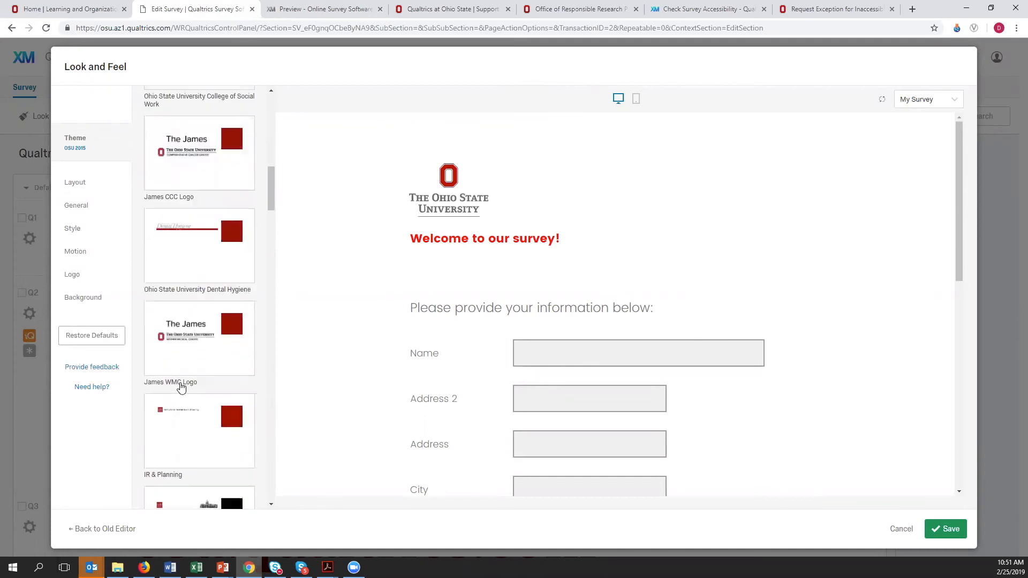
{"action": "scroll", "coordinate": [185, 390], "scroll_direction": "down", "scroll_amount": 8}
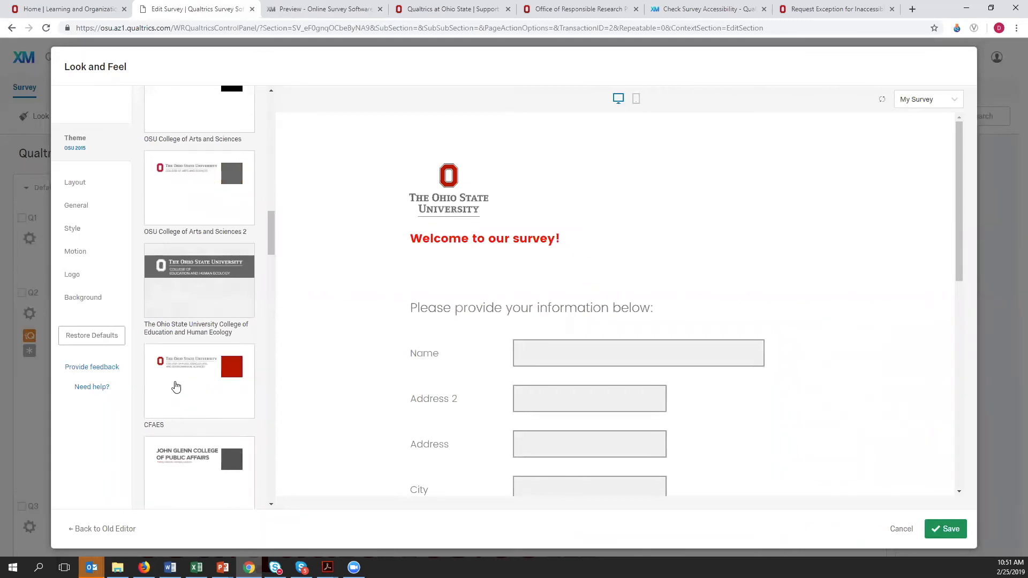
{"action": "left_click", "coordinate": [178, 389]}
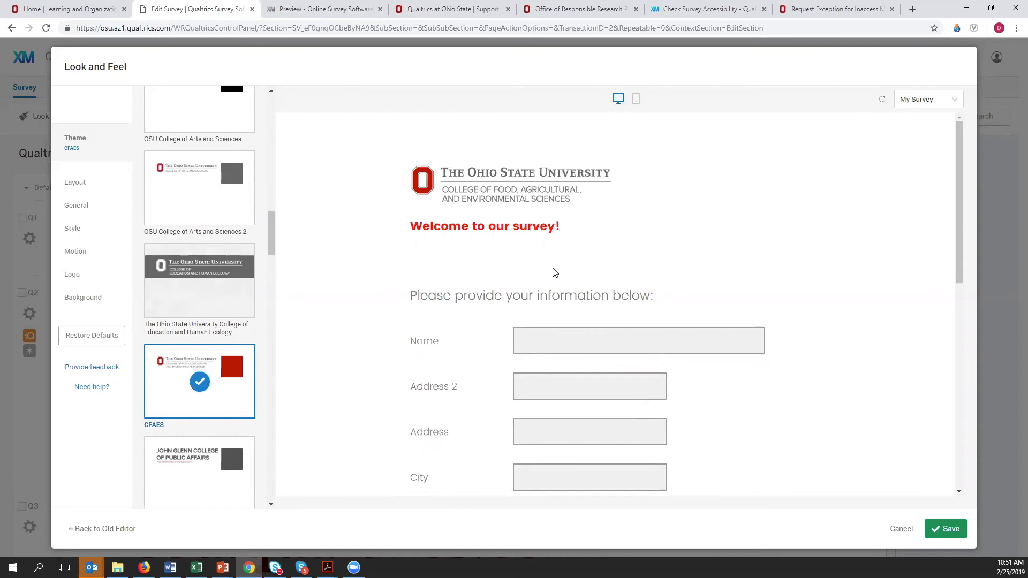
- Check the CFAES theme's logo, fields and next-page button in the survey preview
{"action": "scroll", "coordinate": [696, 276], "scroll_direction": "down", "scroll_amount": 3}
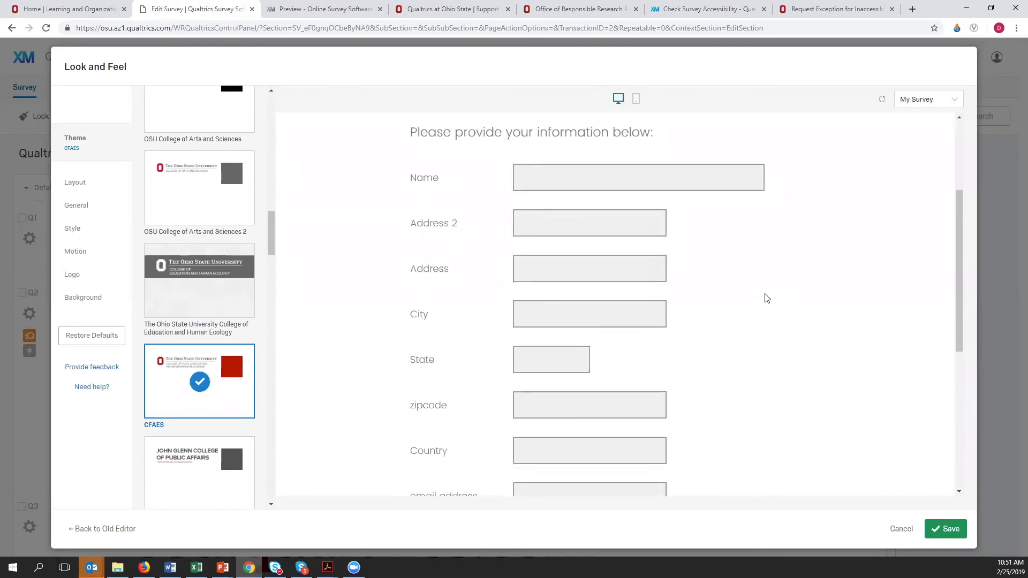
{"action": "scroll", "coordinate": [767, 298], "scroll_direction": "down", "scroll_amount": 4}
{"action": "scroll", "coordinate": [767, 298], "scroll_direction": "down", "scroll_amount": 2}
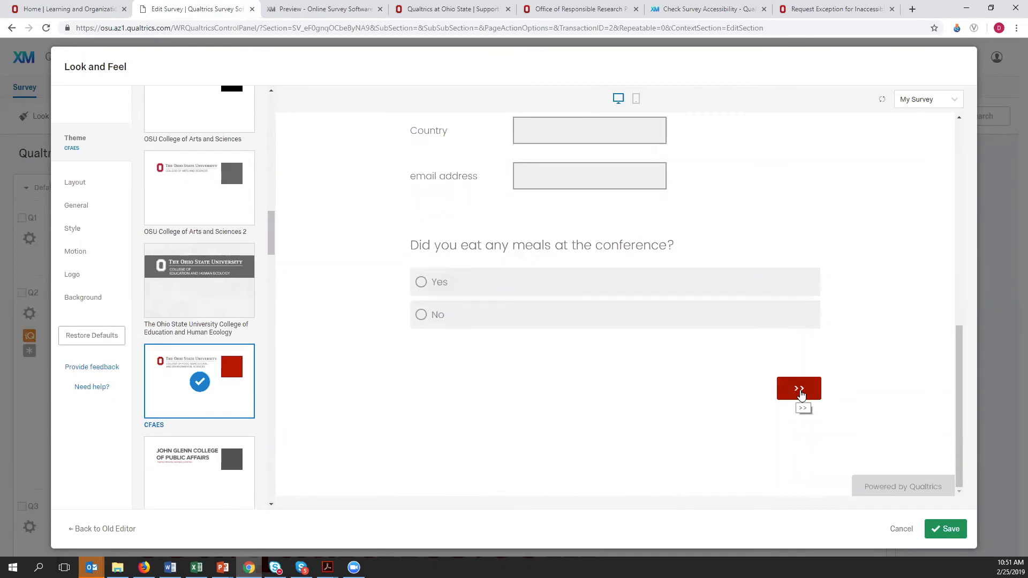
{"action": "left_click", "coordinate": [800, 394]}
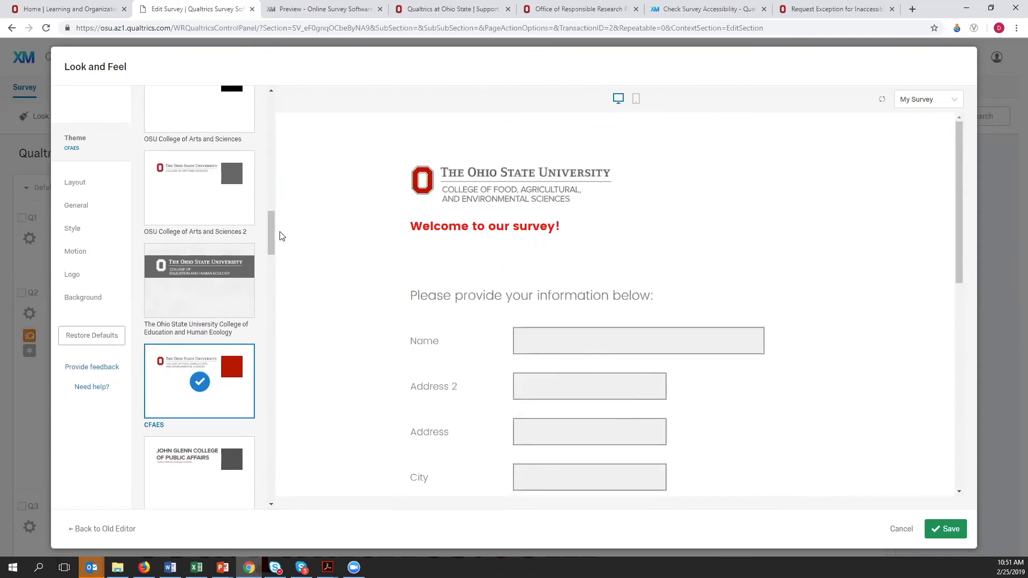
{"action": "left_click_drag", "start_coordinate": [271, 234], "coordinate": [271, 113]}
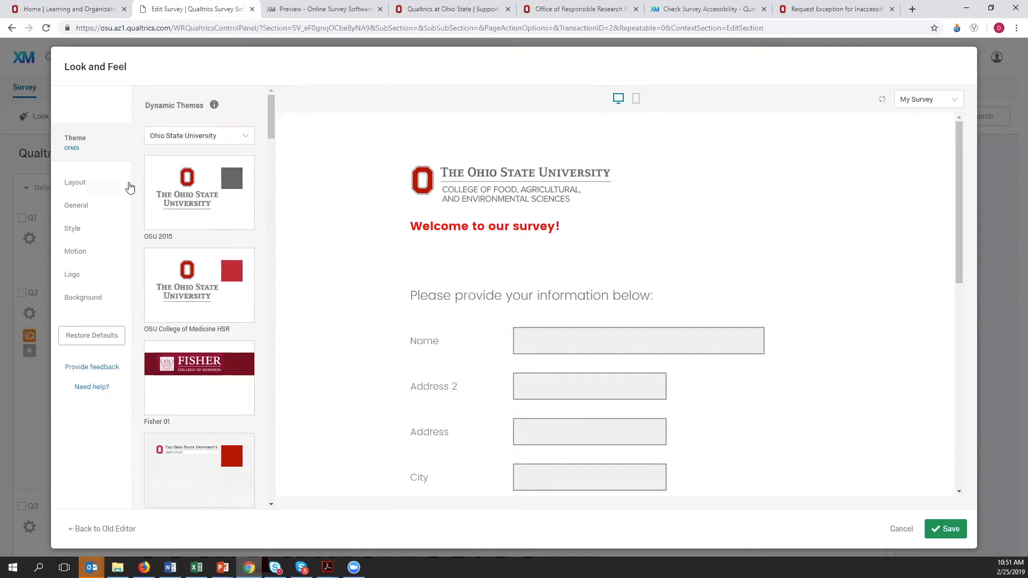
- Look at the layout choices, and set the Next Button Text to NEXT in the general look and feel settings
{"action": "left_click", "coordinate": [76, 192]}
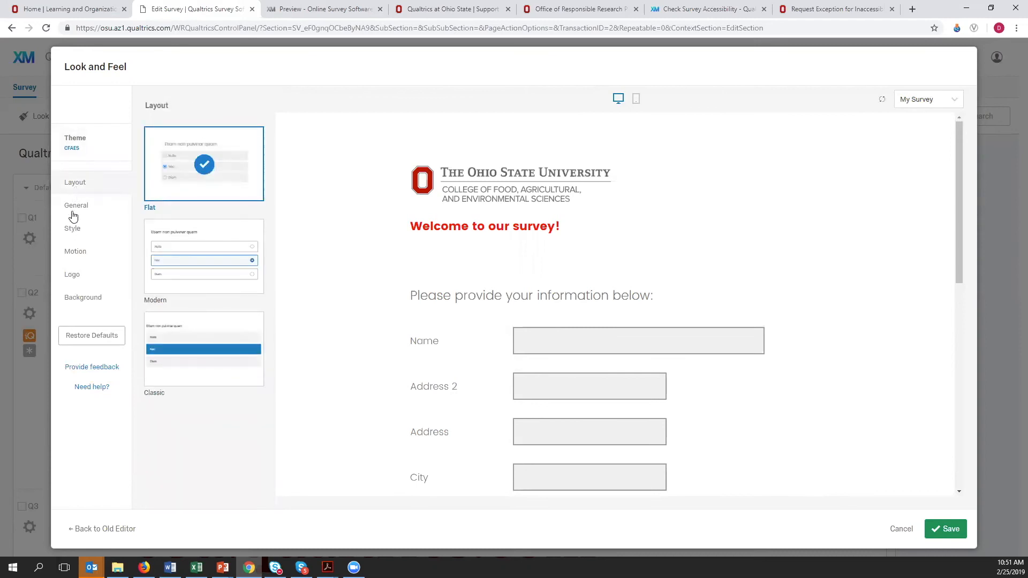
{"action": "left_click", "coordinate": [73, 211]}
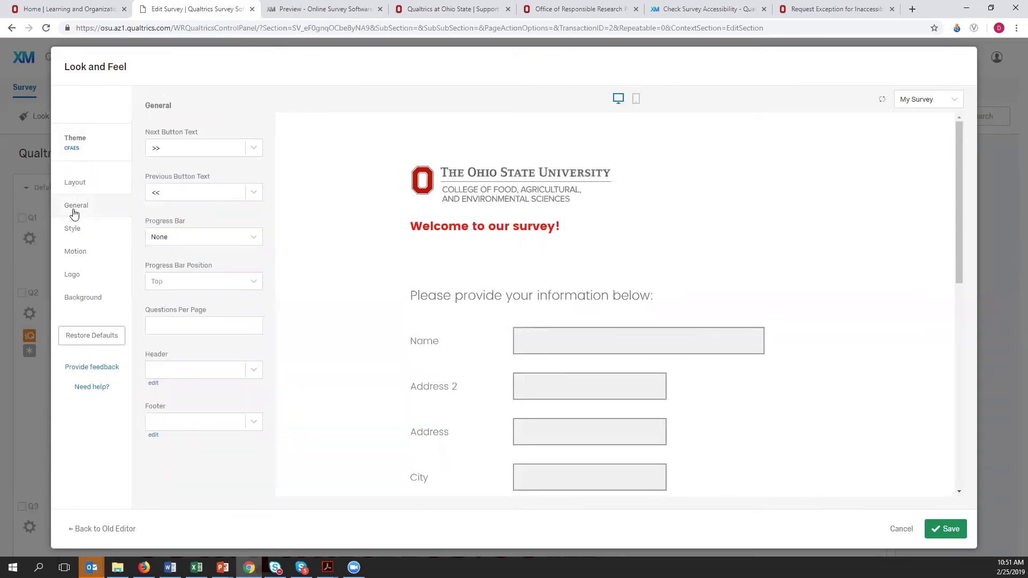
{"action": "left_click", "coordinate": [148, 148]}
{"action": "double_click", "coordinate": [148, 148]}
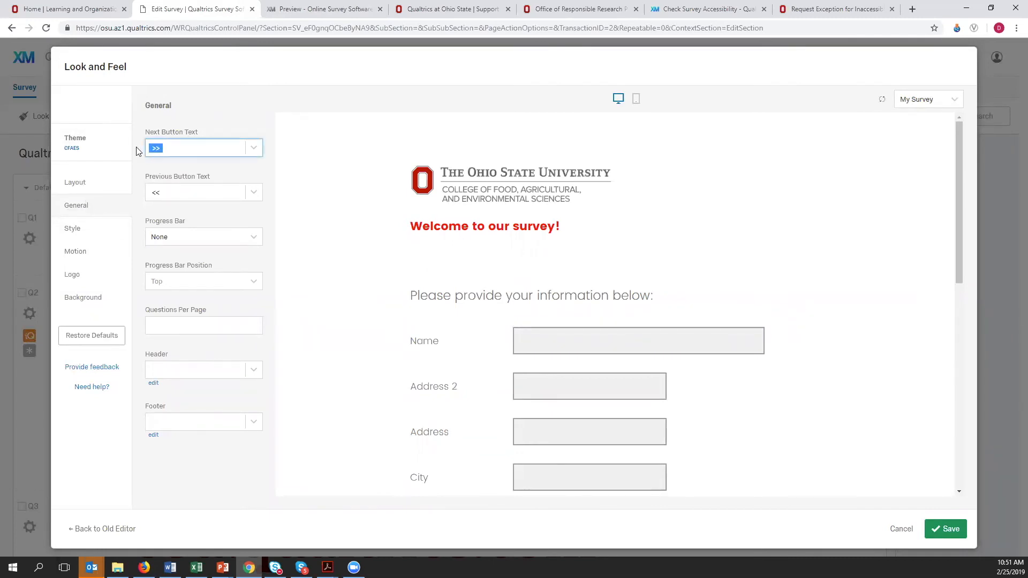
{"action": "type", "text": "NEXT"}
- Set the Previous Button Text to PREVIOUS
{"action": "double_click", "coordinate": [167, 193]}
{"action": "double_click", "coordinate": [154, 194]}
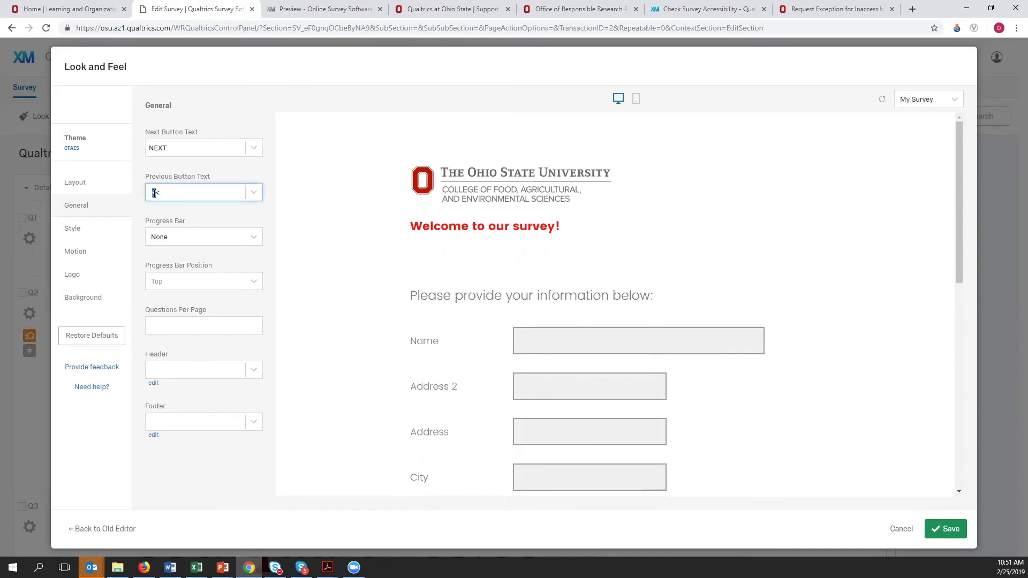
{"action": "double_click", "coordinate": [154, 194]}
{"action": "type", "text": "PREVIOUS"}
{"action": "left_click", "coordinate": [173, 219]}
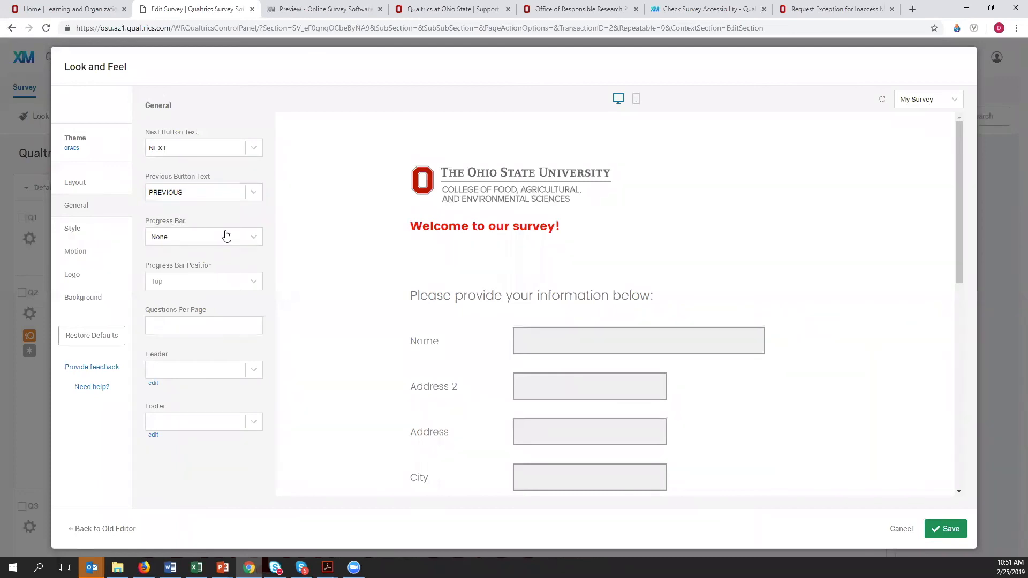
- Try the With Text progress bar, switch it to With Verbose Text, and save the look and feel changes
{"action": "left_click", "coordinate": [256, 239]}
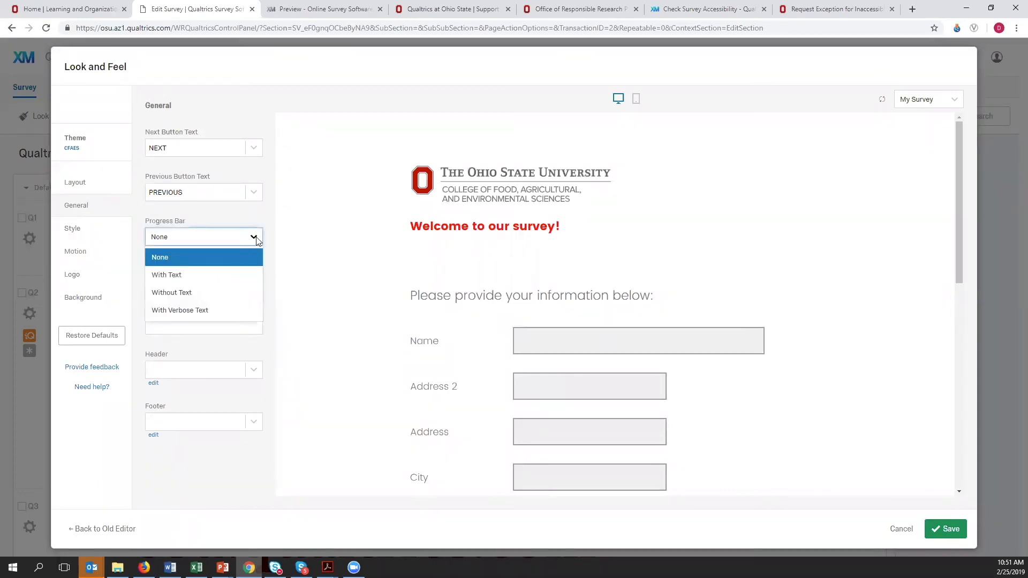
{"action": "left_click", "coordinate": [172, 276]}
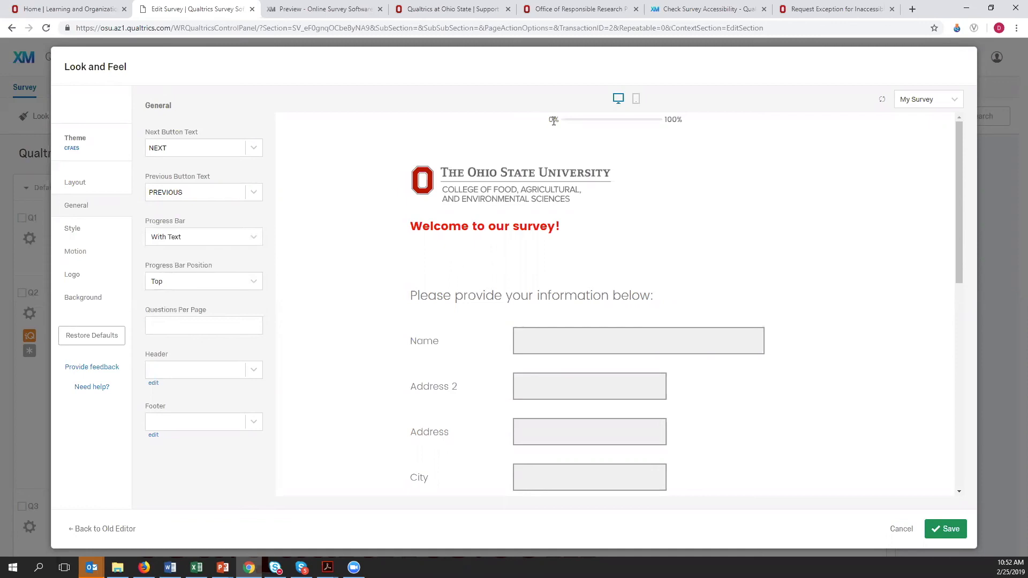
{"action": "left_click", "coordinate": [254, 236]}
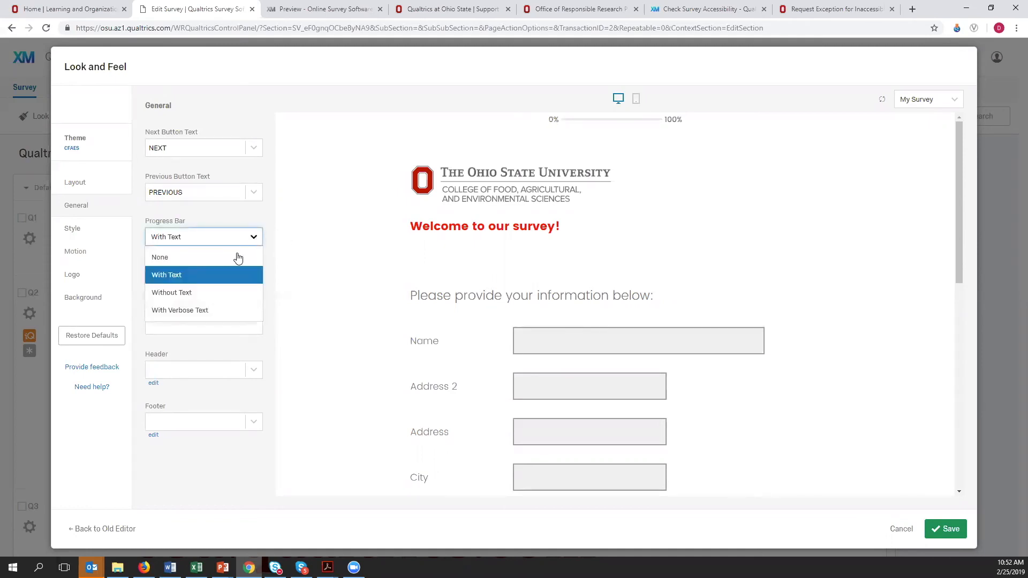
{"action": "left_click", "coordinate": [189, 311]}
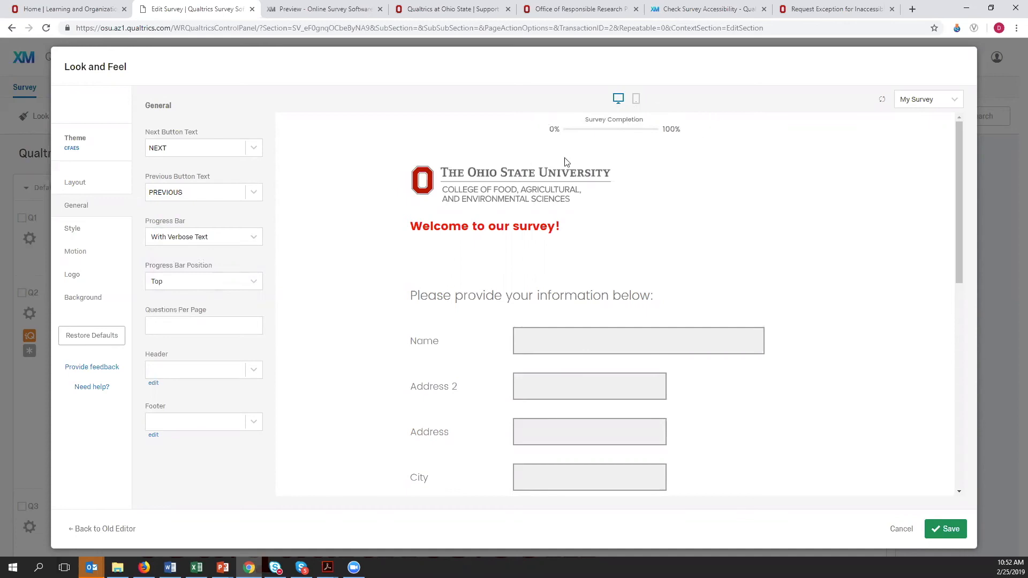
{"action": "left_click", "coordinate": [945, 529]}
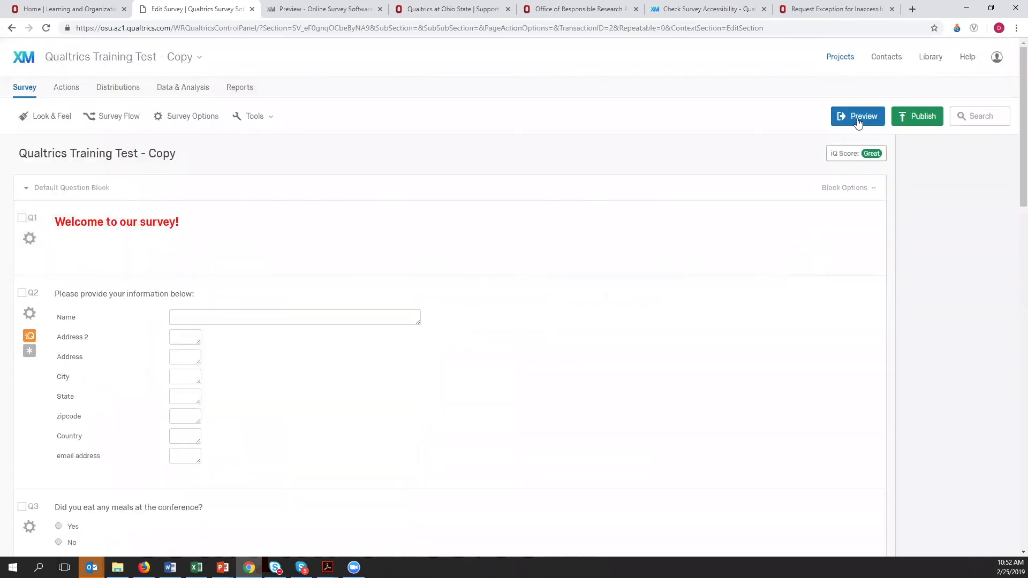
- Preview the survey to check the verbose progress bar and the NEXT button, and advance to the second page
{"action": "left_click", "coordinate": [858, 118]}
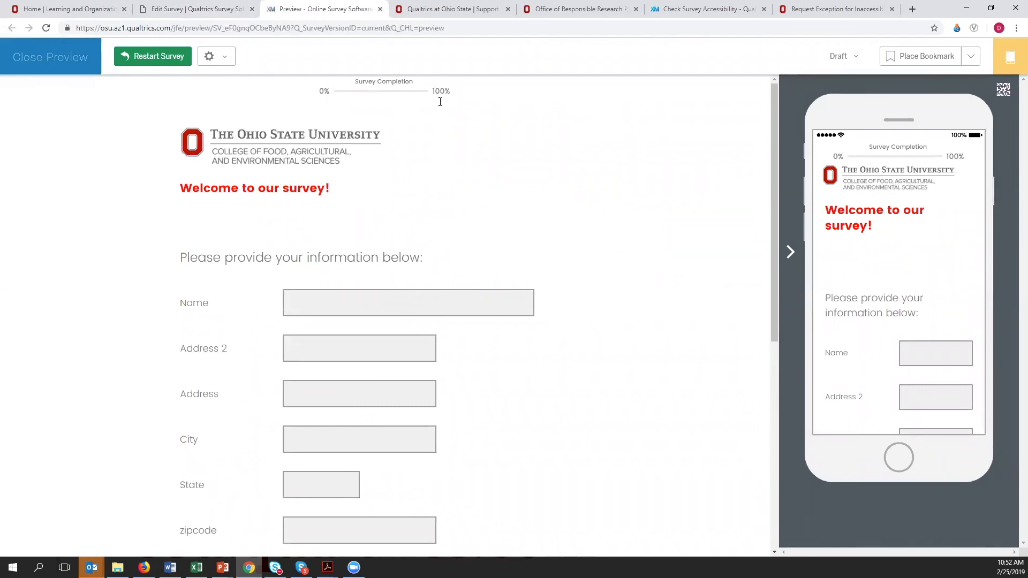
{"action": "scroll", "coordinate": [548, 298], "scroll_direction": "down", "scroll_amount": 5}
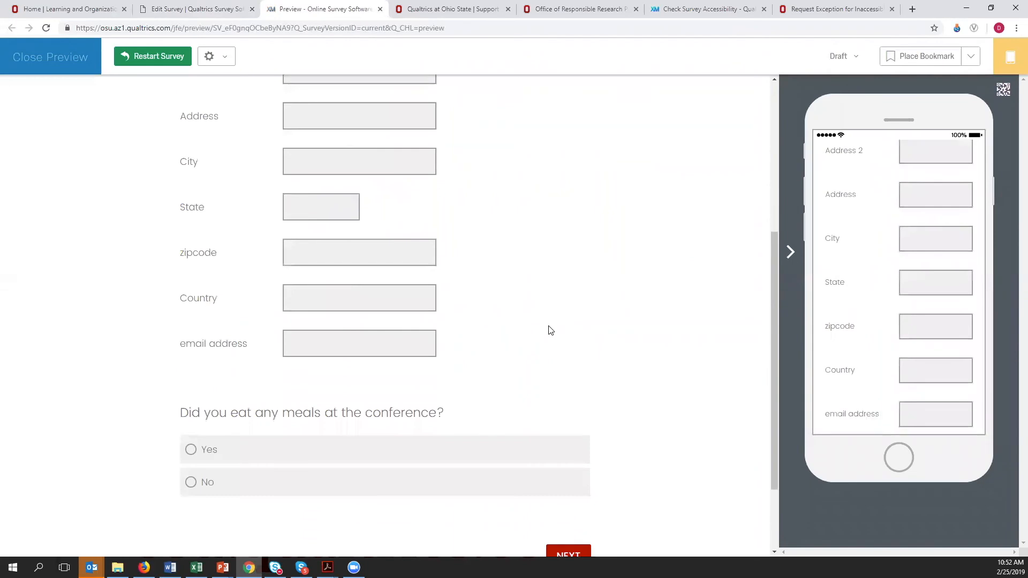
{"action": "scroll", "coordinate": [551, 330], "scroll_direction": "down", "scroll_amount": 2}
{"action": "left_click", "coordinate": [577, 451]}
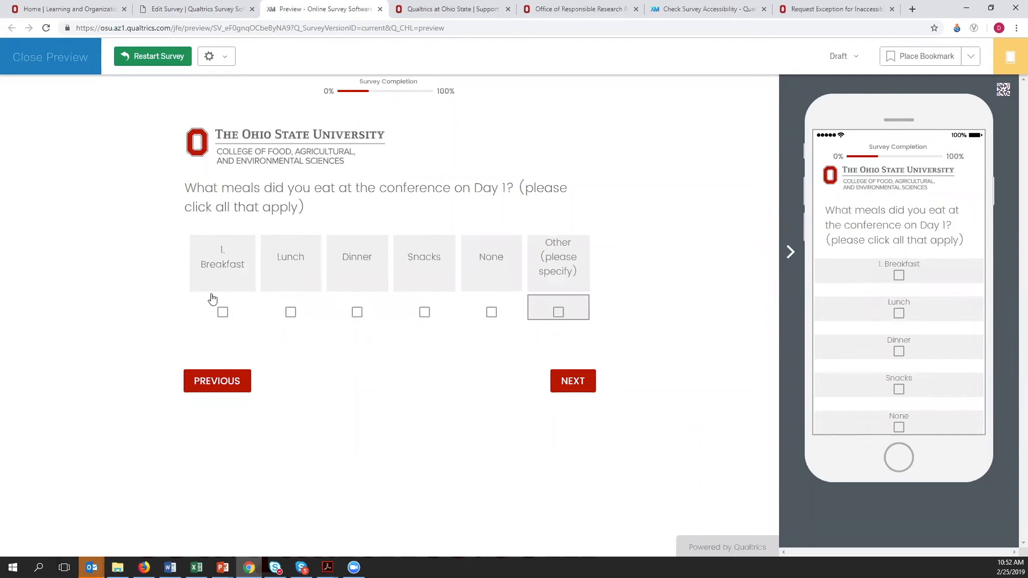
- Select Other, None, Snacks and Dinner as answers to the Day 1 meals question in the preview
{"action": "left_click", "coordinate": [557, 314]}
{"action": "left_click", "coordinate": [488, 315]}
{"action": "left_click", "coordinate": [425, 314]}
{"action": "left_click", "coordinate": [355, 316]}
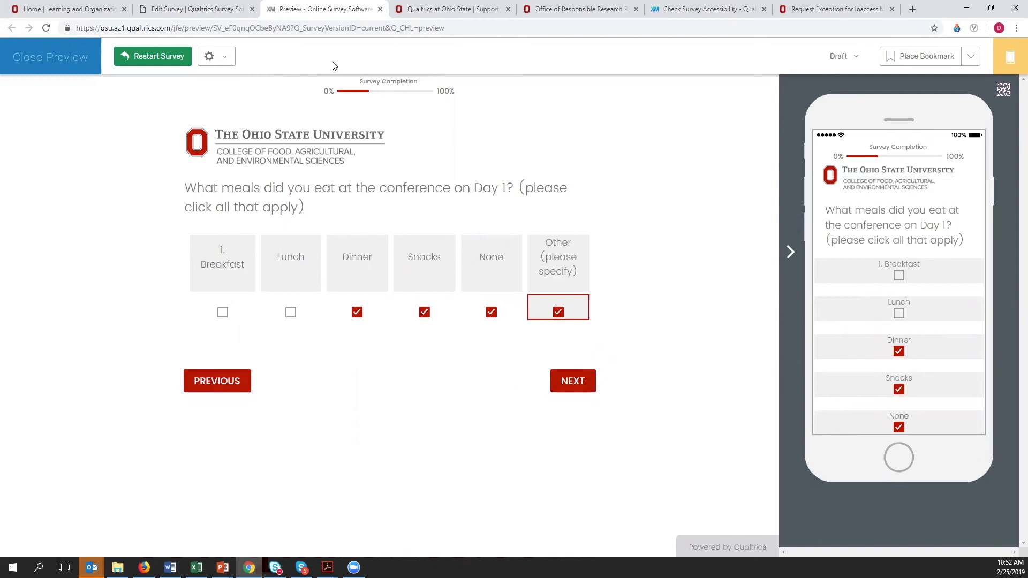
- Return to the survey editor's browser page, go to Contacts and create a new contact list, continuing to Add Contacts
{"action": "left_click", "coordinate": [202, 16]}
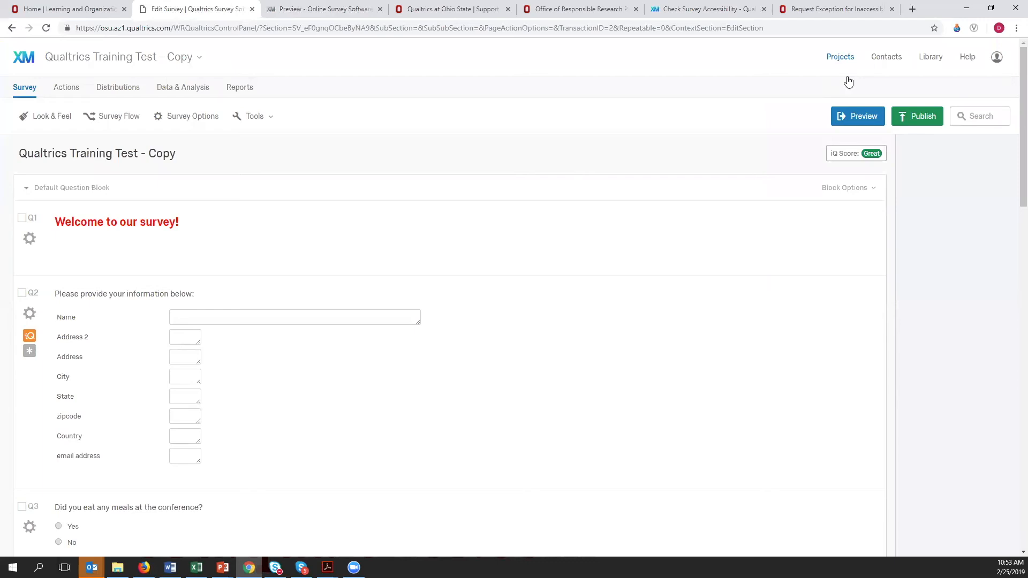
{"action": "left_click", "coordinate": [887, 57]}
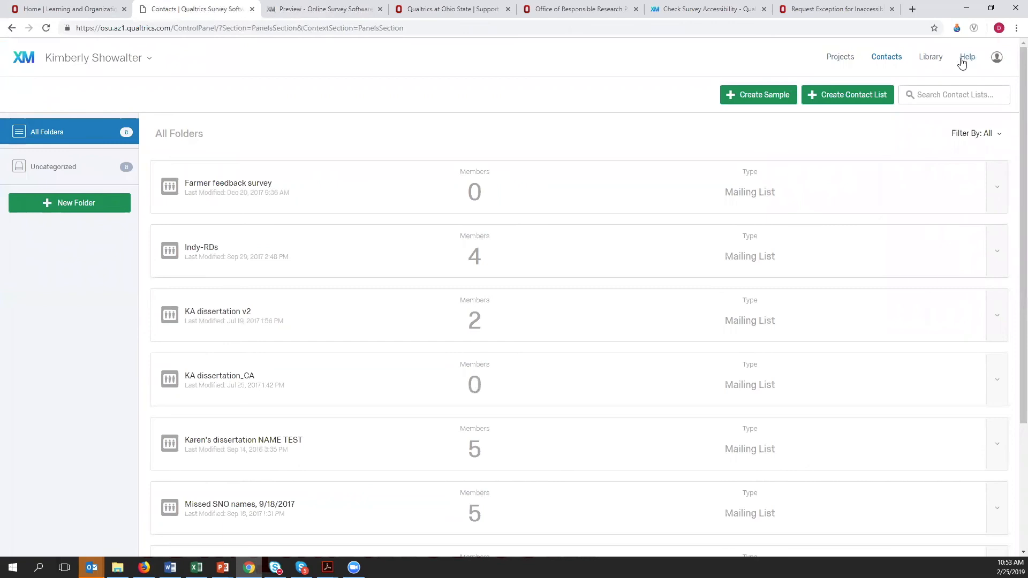
{"action": "left_click", "coordinate": [860, 97]}
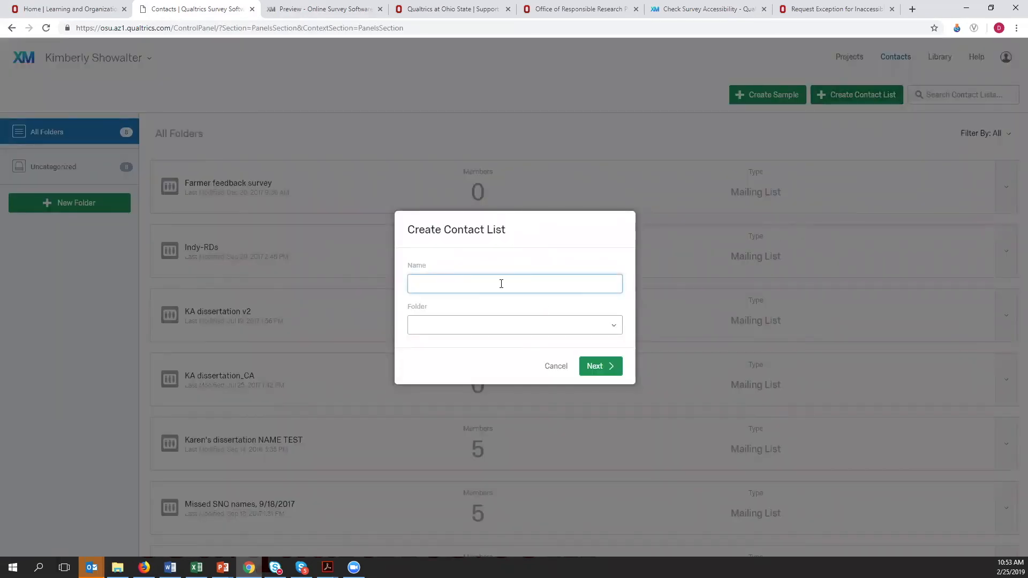
{"action": "key", "text": "BackSpace"}
{"action": "key", "text": "BackSpace"}
{"action": "left_click", "coordinate": [594, 366]}
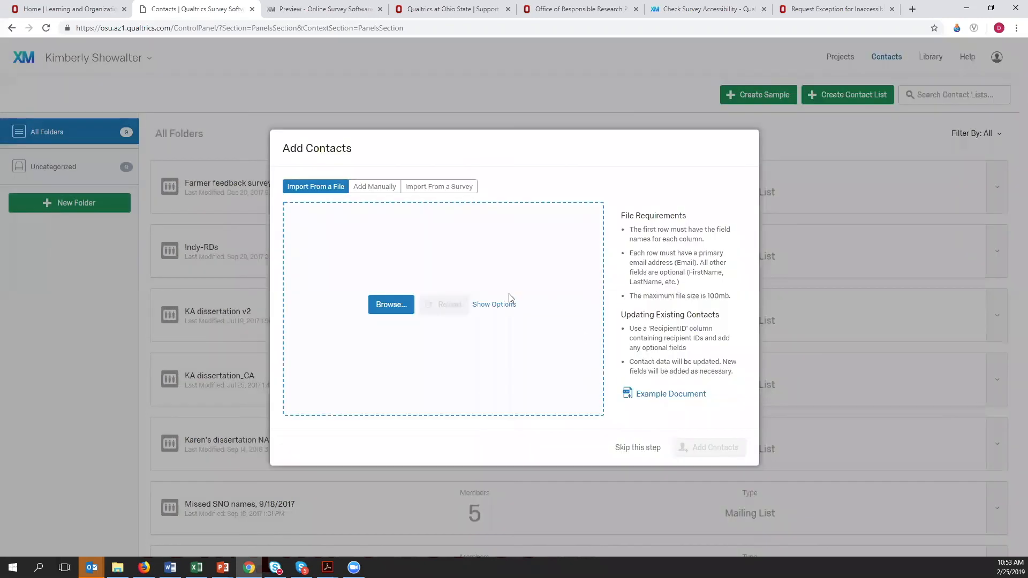
- Try to import contacts from the 2018 membership workbook stored under OnlineSurveys, JCEP, MembershipRegistration
{"action": "left_click", "coordinate": [392, 310]}
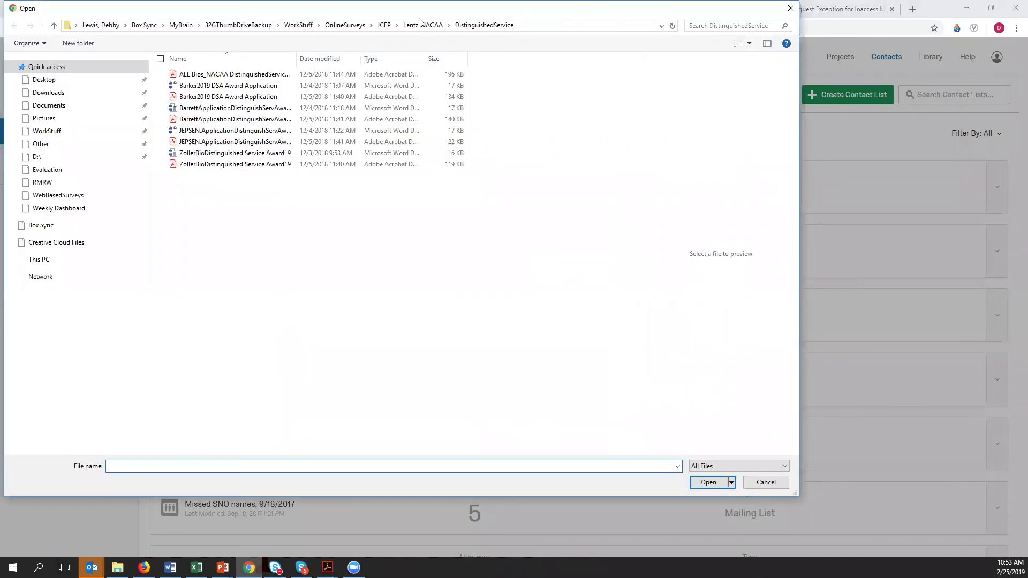
{"action": "left_click", "coordinate": [343, 26]}
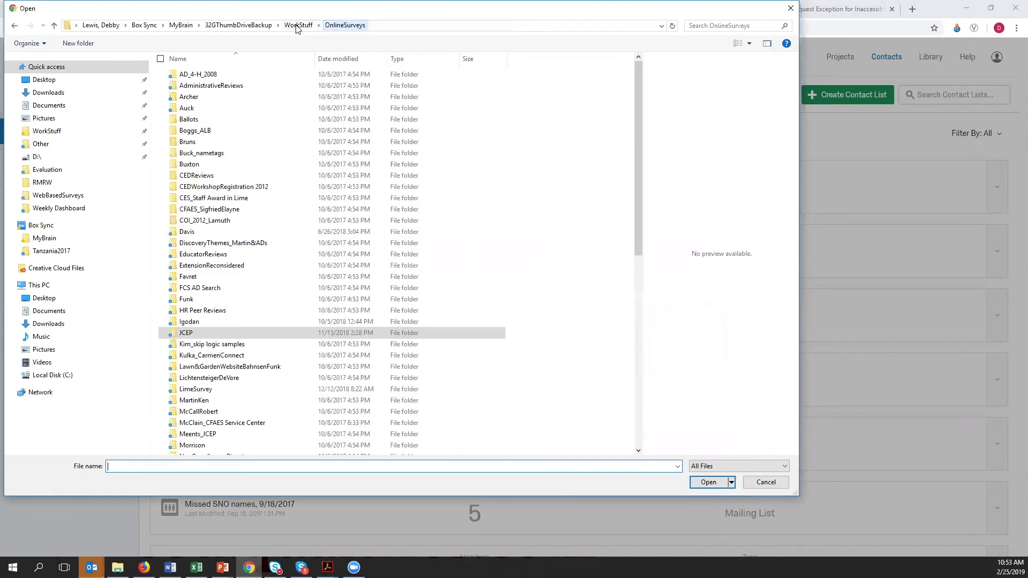
{"action": "double_click", "coordinate": [206, 332]}
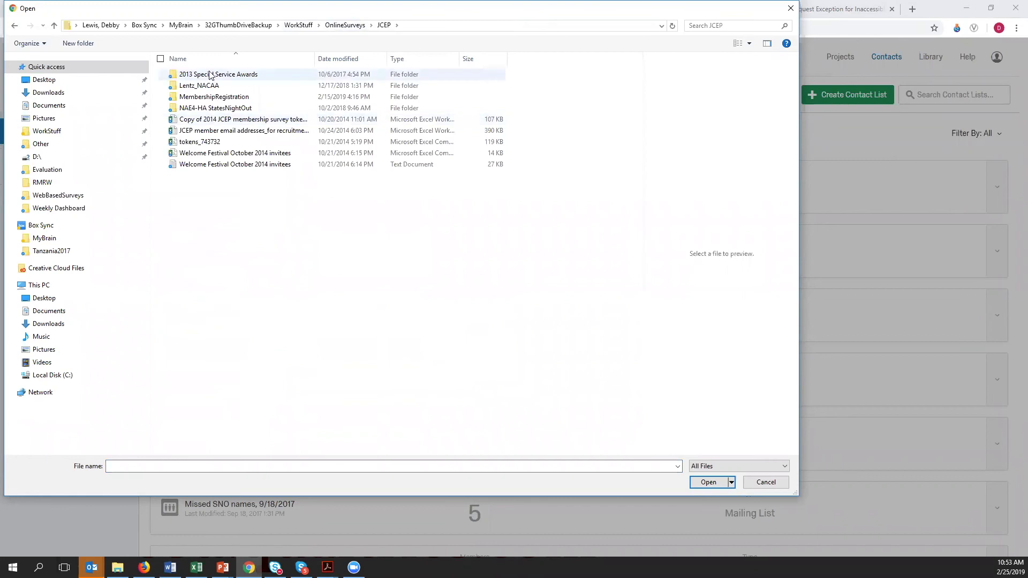
{"action": "left_click", "coordinate": [215, 100]}
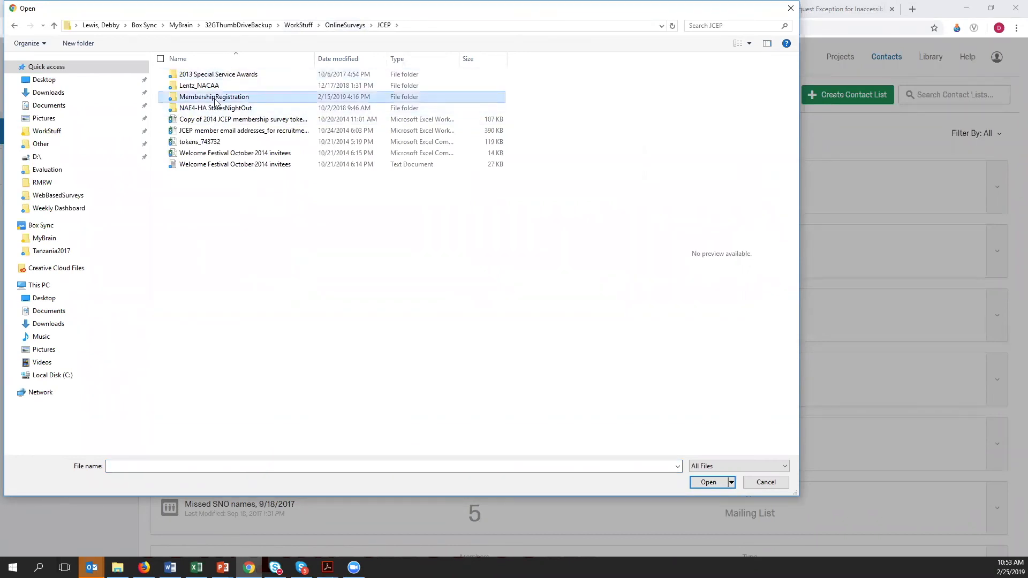
{"action": "double_click", "coordinate": [215, 99]}
{"action": "double_click", "coordinate": [230, 73]}
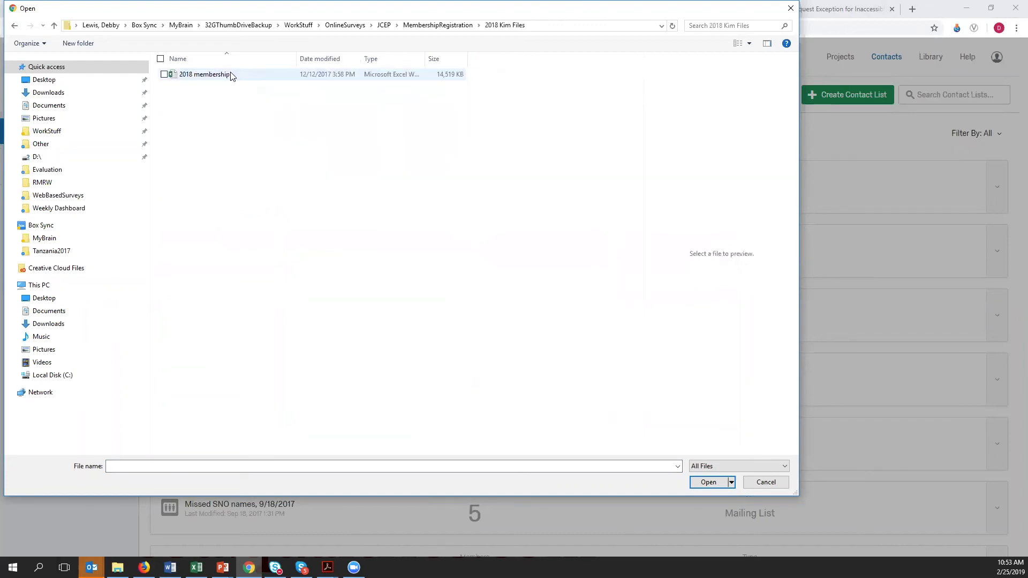
{"action": "left_click", "coordinate": [219, 74]}
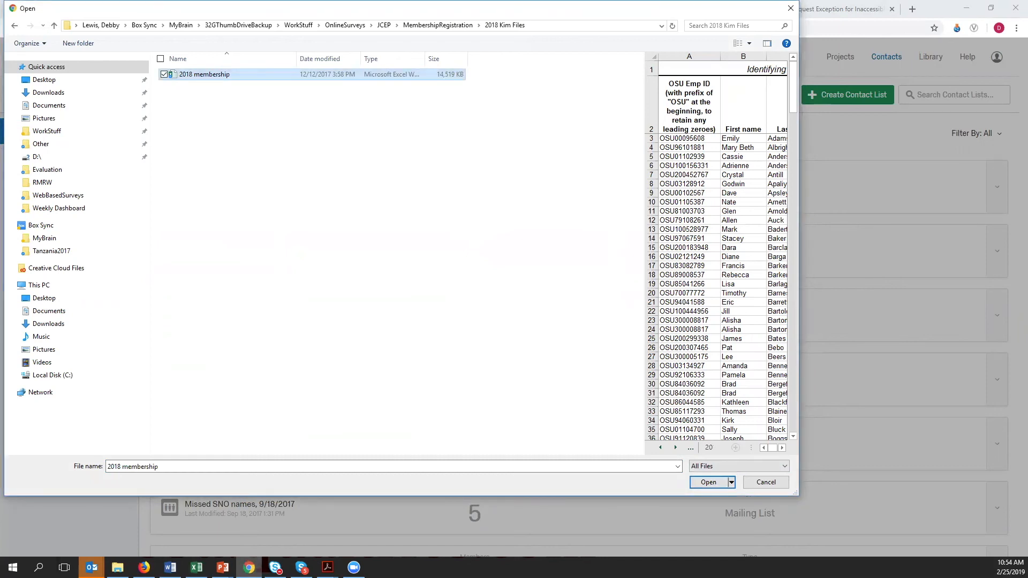
{"action": "left_click", "coordinate": [708, 483]}
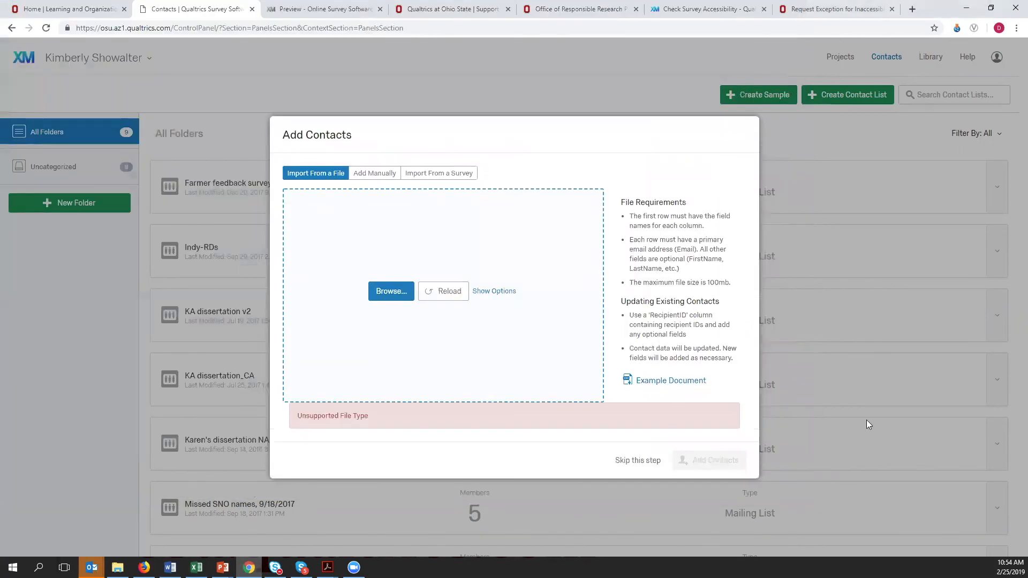
- Download the example contact import document and open the ExampleMailingList file from its Downloads folder in Excel
{"action": "left_click", "coordinate": [678, 383]}
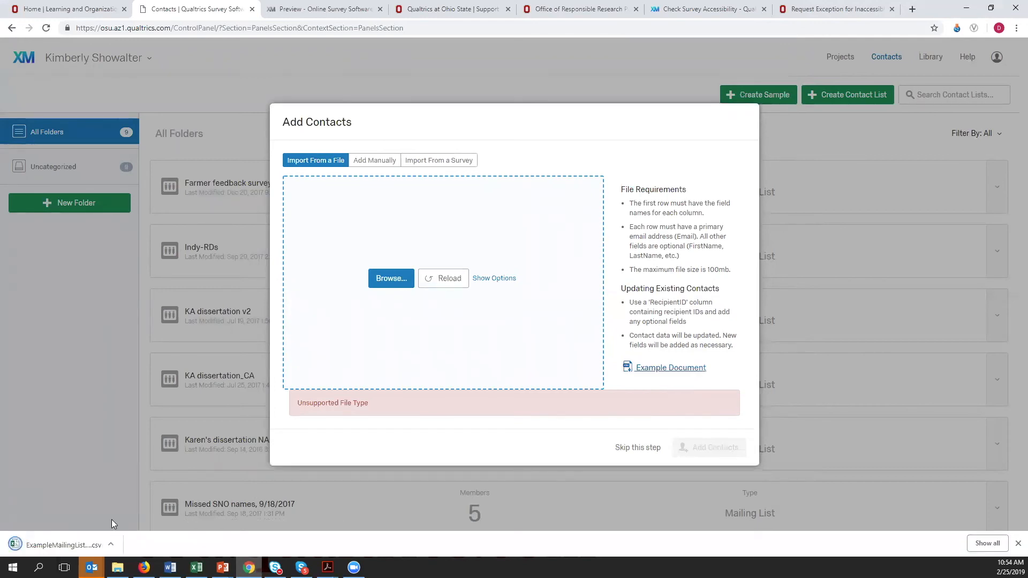
{"action": "left_click", "coordinate": [112, 546]}
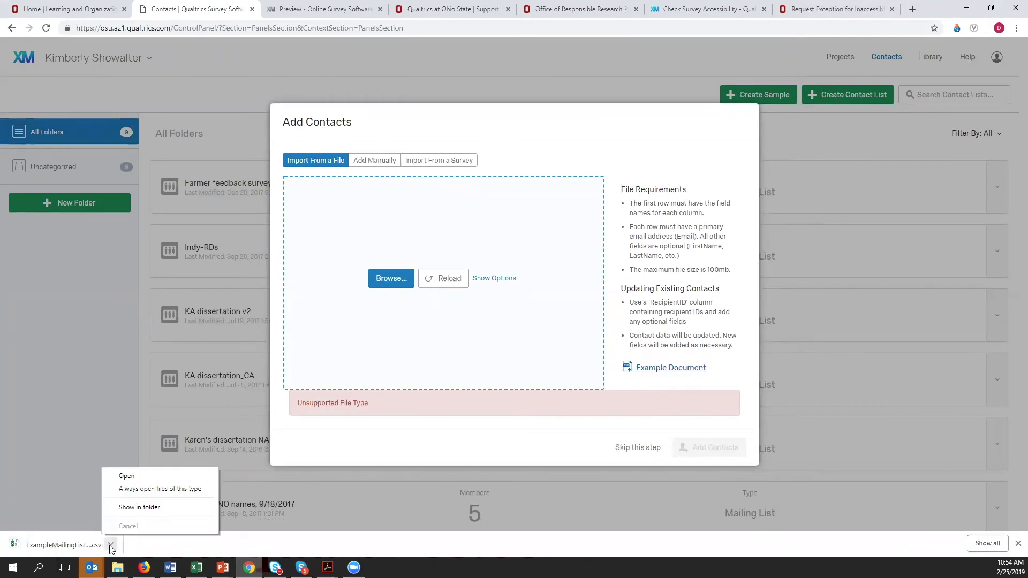
{"action": "left_click", "coordinate": [129, 510]}
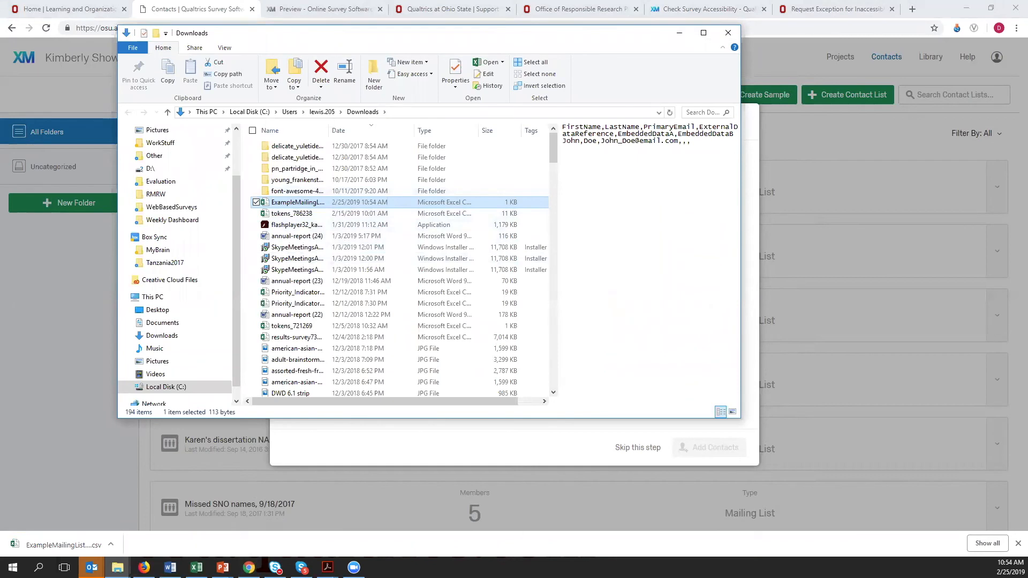
{"action": "double_click", "coordinate": [298, 203]}
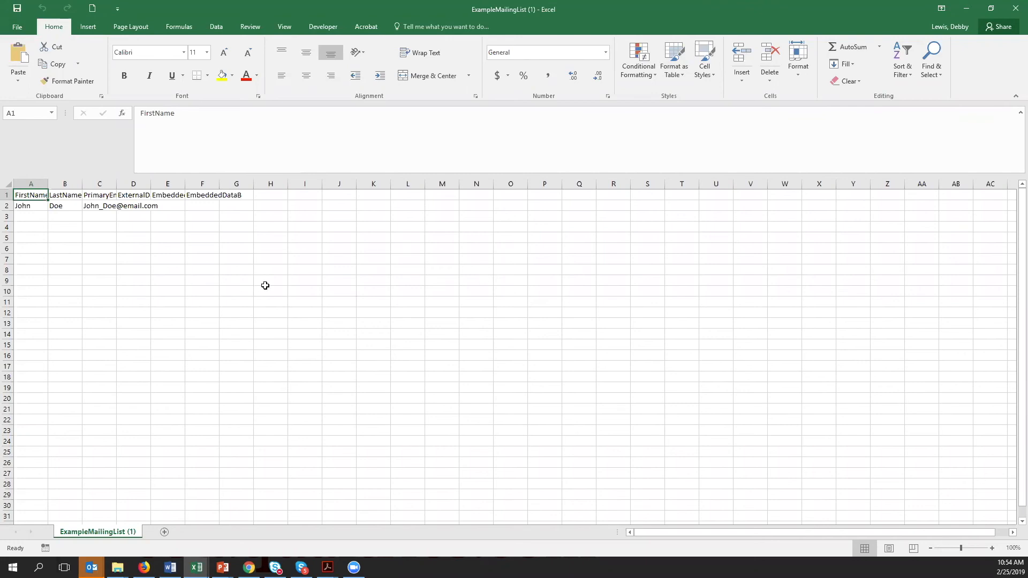
- Check the CSV (Comma delimited) file type among the save options for the example mailing list, and cancel without saving
{"action": "left_click", "coordinate": [19, 26]}
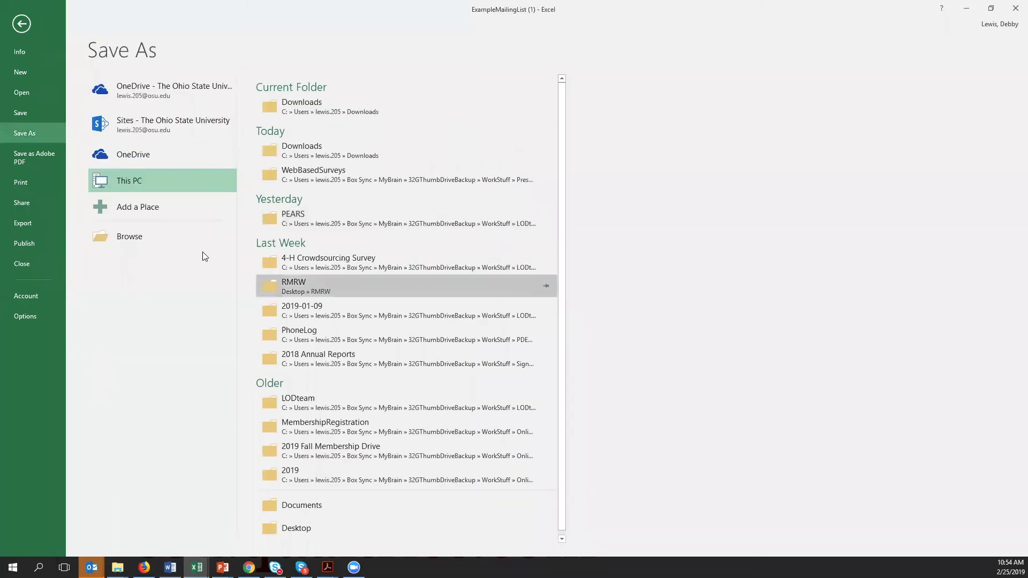
{"action": "left_click", "coordinate": [346, 107]}
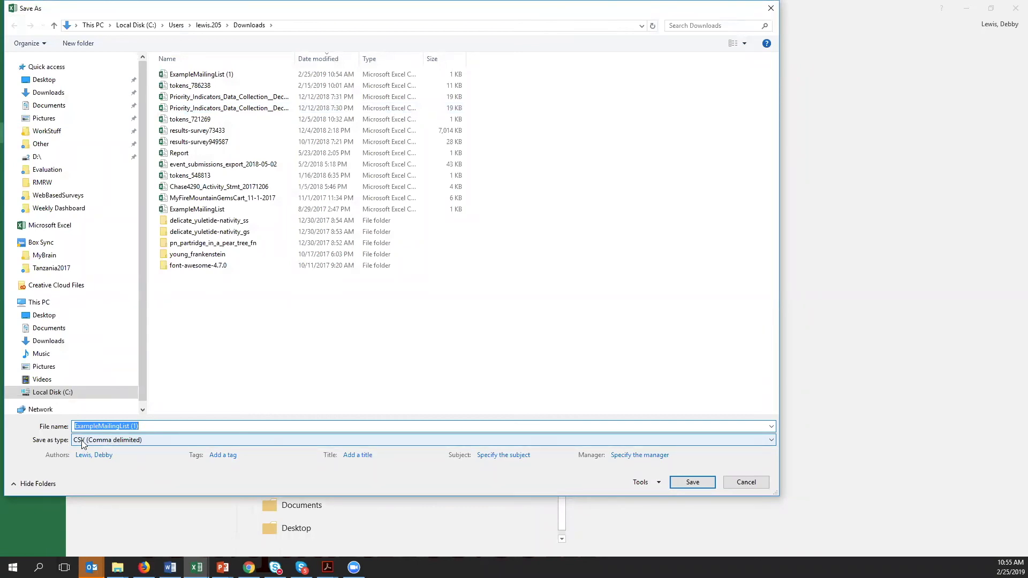
{"action": "left_click", "coordinate": [136, 443]}
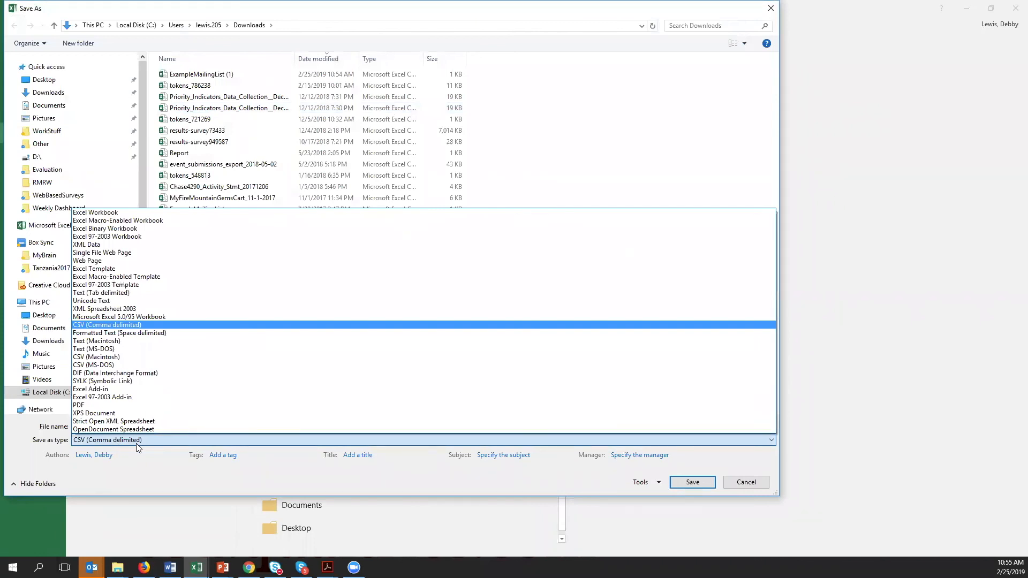
{"action": "left_click", "coordinate": [136, 443]}
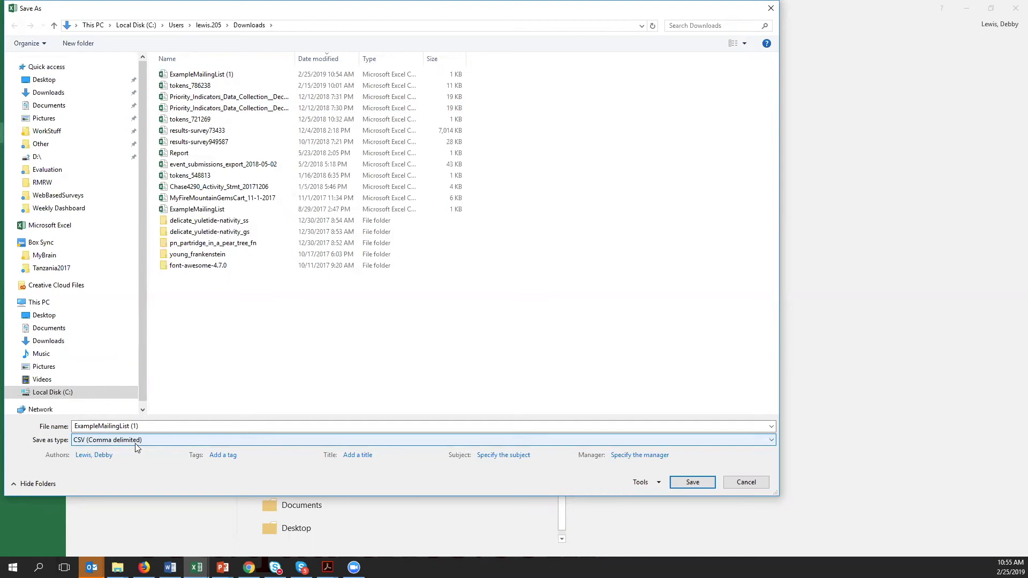
{"action": "left_click", "coordinate": [760, 486]}
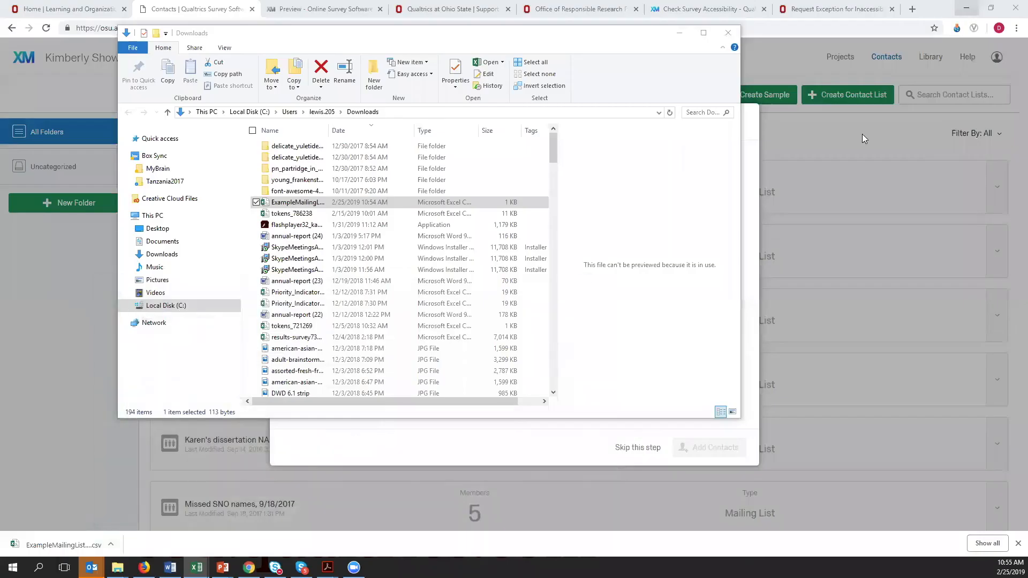
- Switch back to Qualtrics, closing the Downloads folder, and skip adding contacts to the new list
{"action": "left_click", "coordinate": [967, 10]}
{"action": "left_click", "coordinate": [727, 32]}
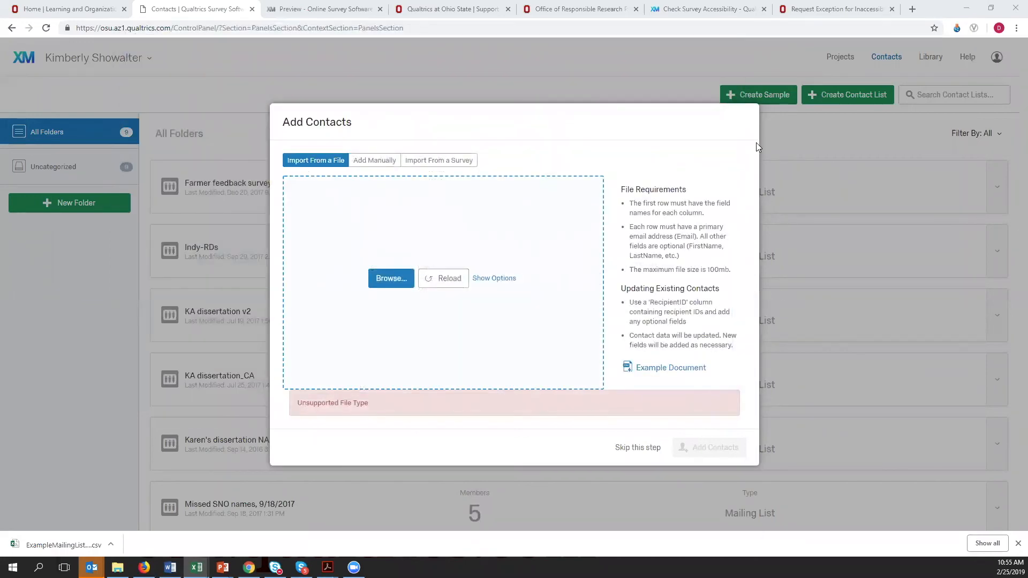
{"action": "left_click", "coordinate": [637, 447]}
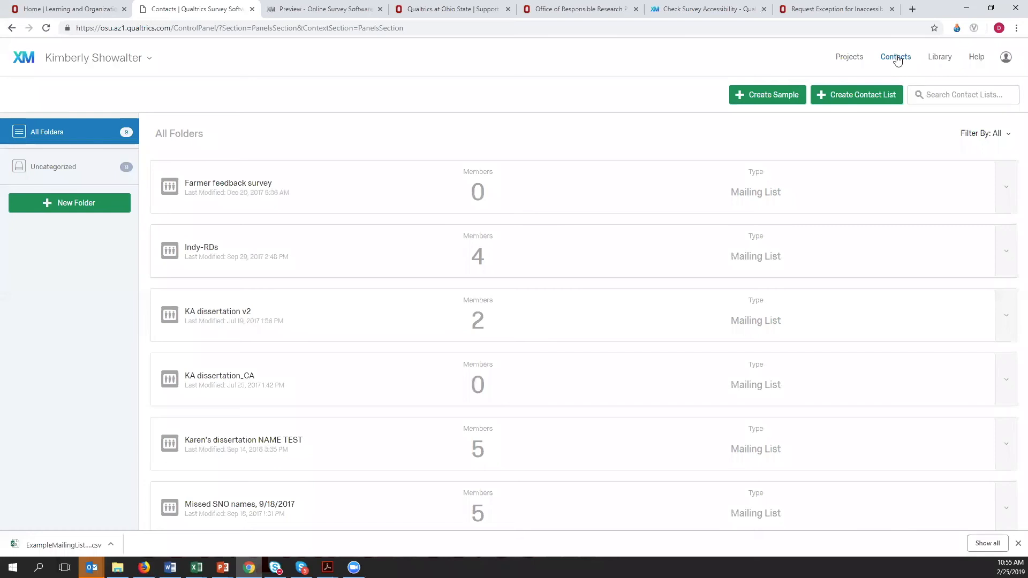
- Open the Messages Library and filter the messages by the Invite Emails type
{"action": "left_click", "coordinate": [940, 58]}
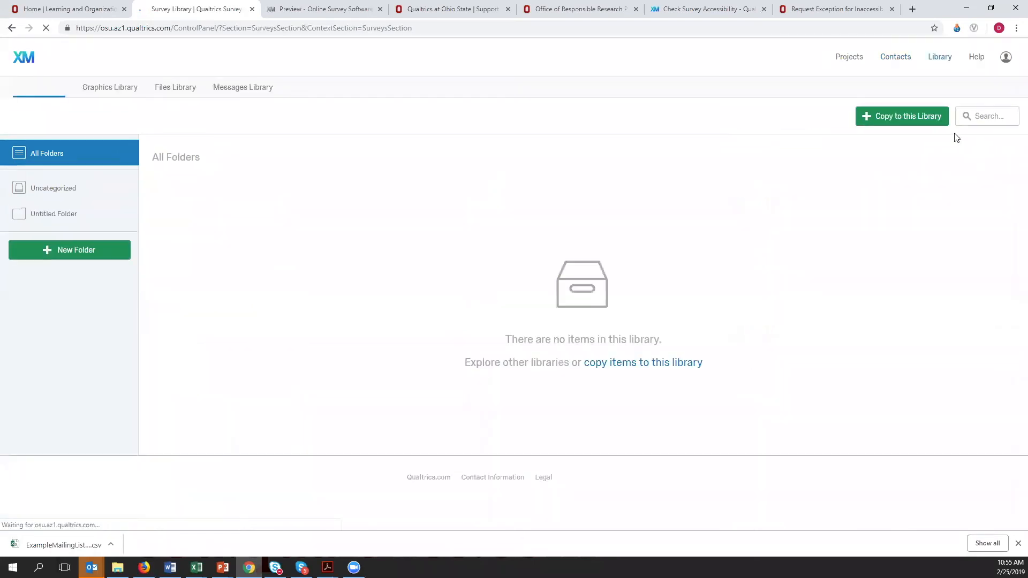
{"action": "left_click", "coordinate": [238, 90]}
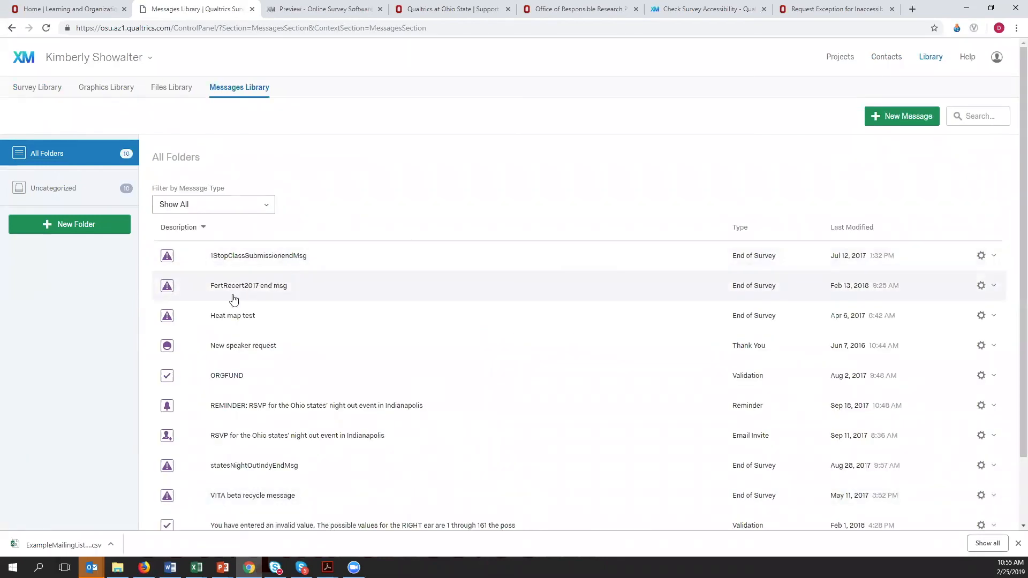
{"action": "left_click", "coordinate": [979, 114]}
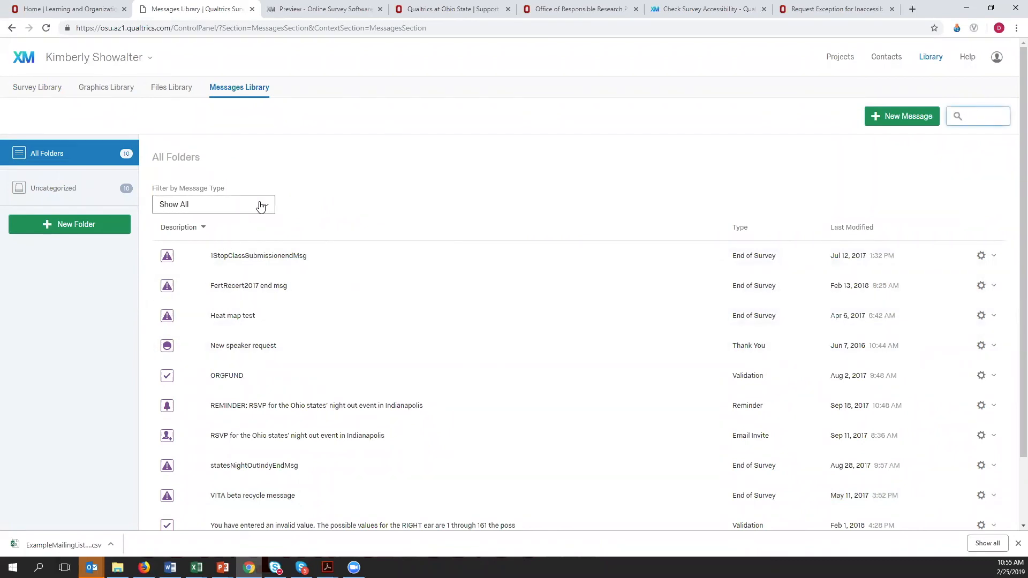
{"action": "left_click", "coordinate": [259, 204]}
{"action": "left_click", "coordinate": [214, 242]}
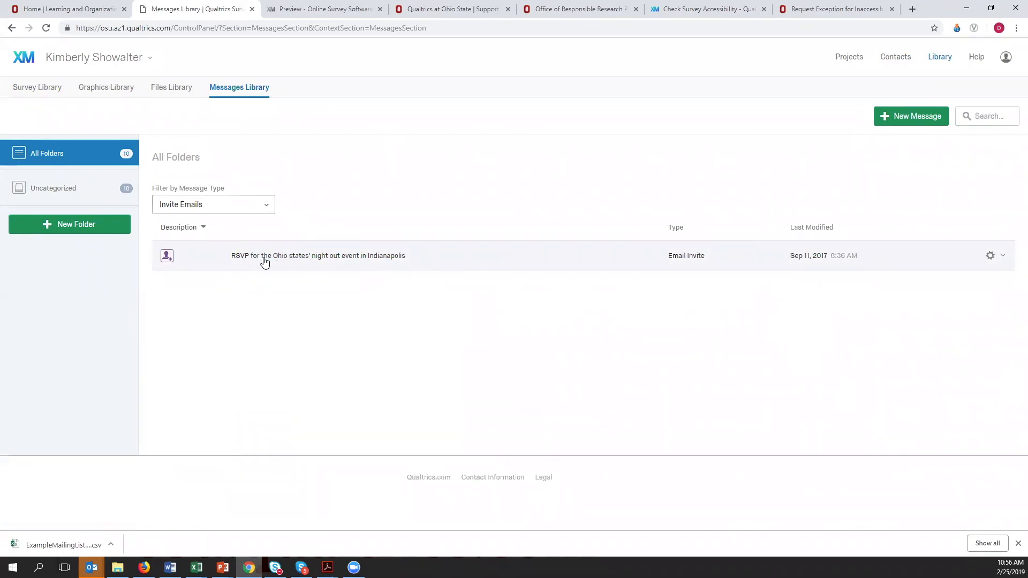
- View the Ohio states' night out RSVP invitation and examine its first-name placeholder
{"action": "left_click", "coordinate": [390, 259]}
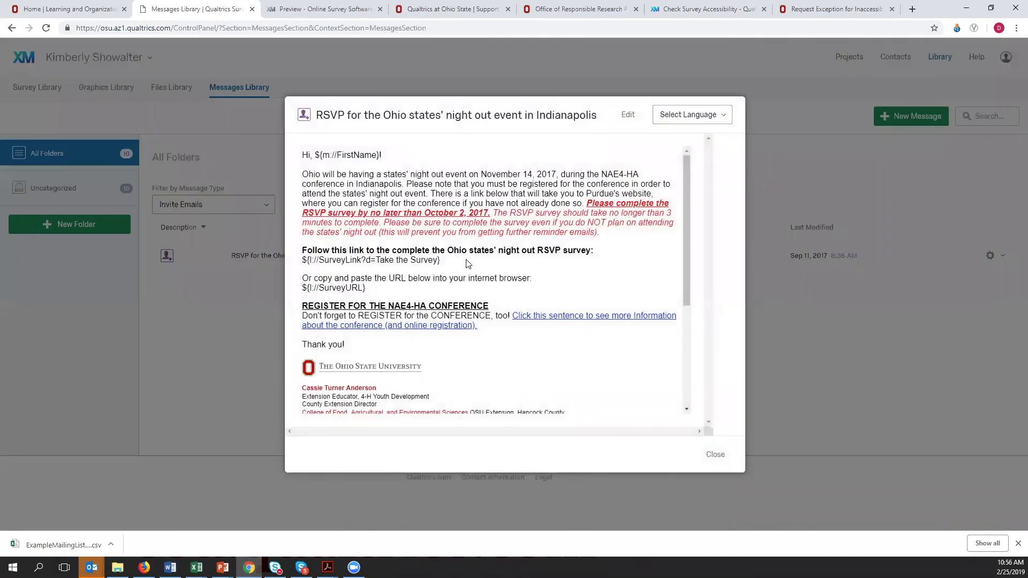
{"action": "scroll", "coordinate": [506, 215], "scroll_direction": "down", "scroll_amount": 1}
{"action": "scroll", "coordinate": [505, 215], "scroll_direction": "up", "scroll_amount": 1}
{"action": "left_click_drag", "start_coordinate": [314, 155], "coordinate": [382, 155]}
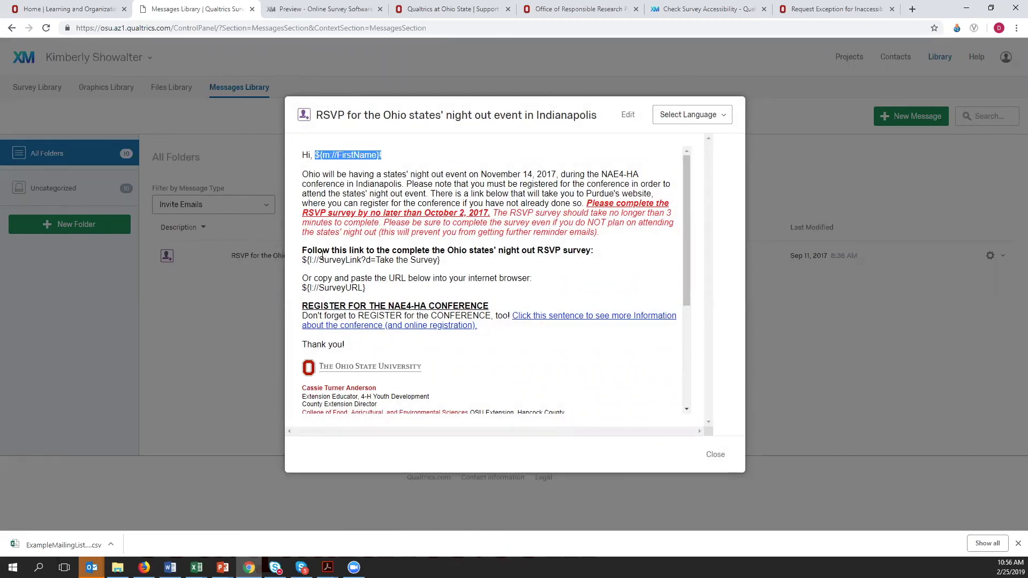
- Open the RSVP invitation for editing and examine its body text and the Take the Survey link placeholder
{"action": "left_click", "coordinate": [628, 116]}
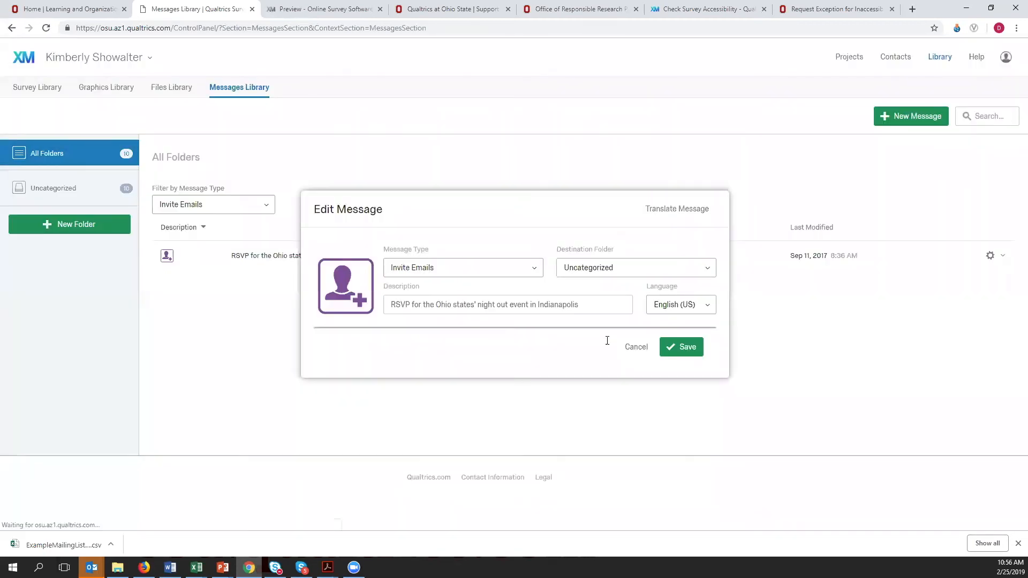
{"action": "scroll", "coordinate": [546, 316], "scroll_direction": "down", "scroll_amount": 2}
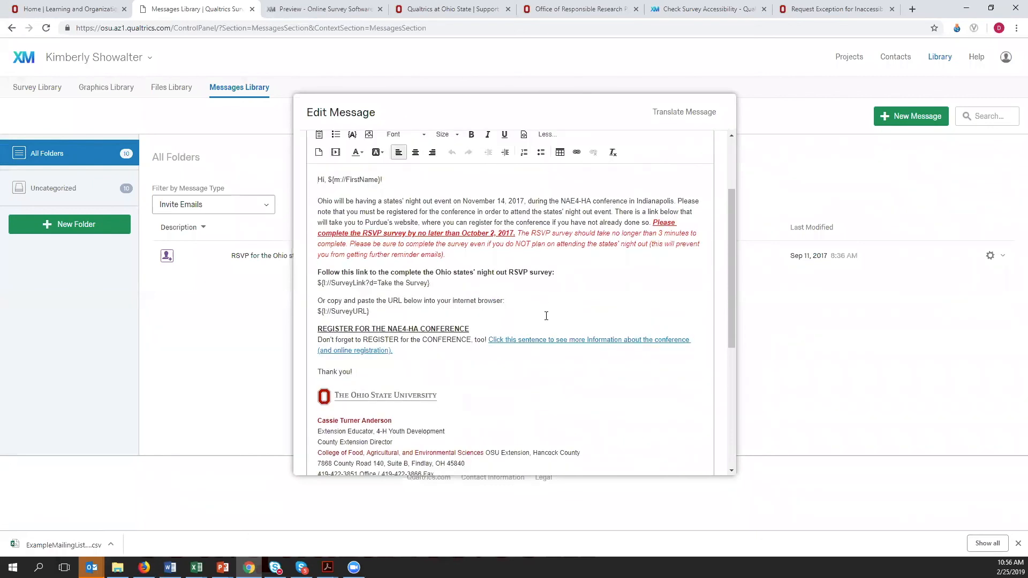
{"action": "scroll", "coordinate": [546, 316], "scroll_direction": "down", "scroll_amount": 4}
{"action": "scroll", "coordinate": [543, 314], "scroll_direction": "up", "scroll_amount": 6}
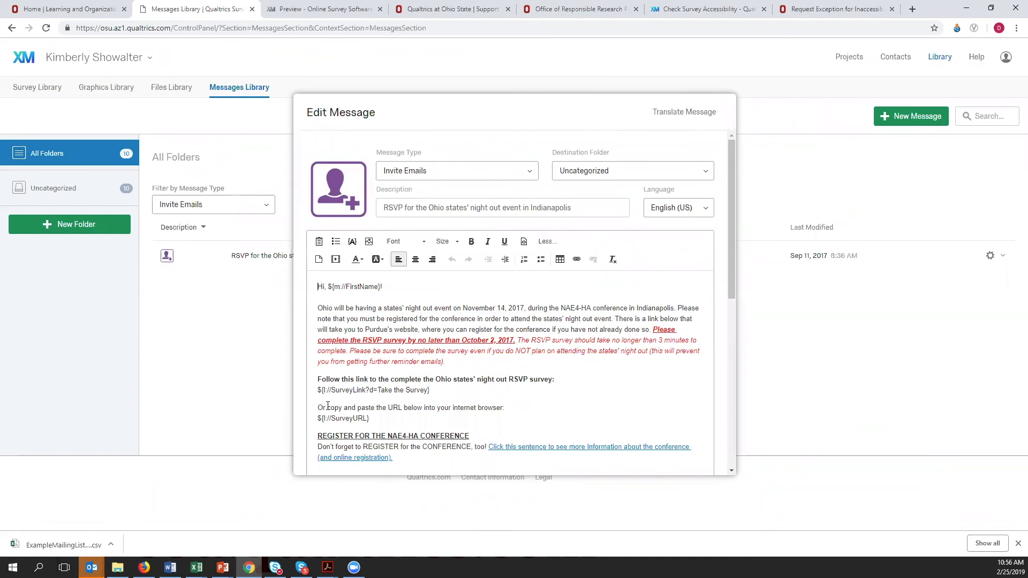
{"action": "left_click_drag", "start_coordinate": [317, 390], "coordinate": [436, 390]}
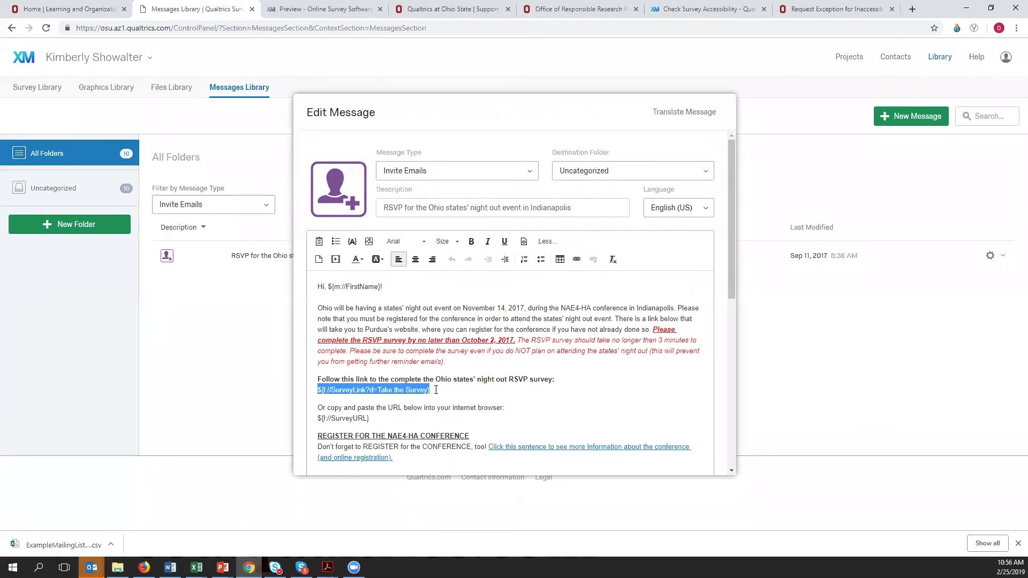
- Examine the survey URL and survey link placeholders in the RSVP invitation and the Survey Links options for piped text
{"action": "scroll", "coordinate": [436, 389], "scroll_direction": "down", "scroll_amount": 2}
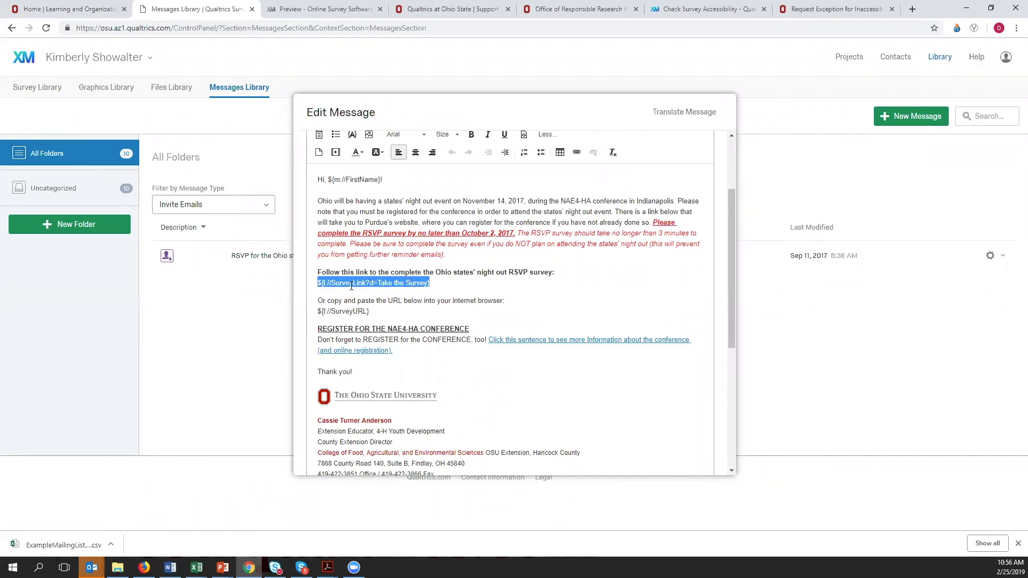
{"action": "left_click_drag", "start_coordinate": [325, 312], "coordinate": [371, 311]}
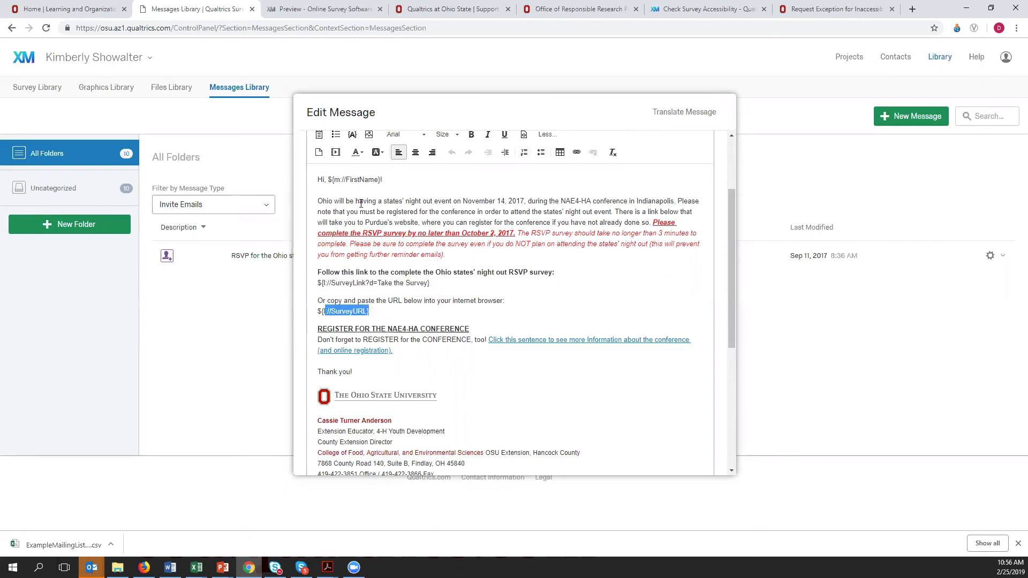
{"action": "left_click_drag", "start_coordinate": [316, 283], "coordinate": [438, 282]}
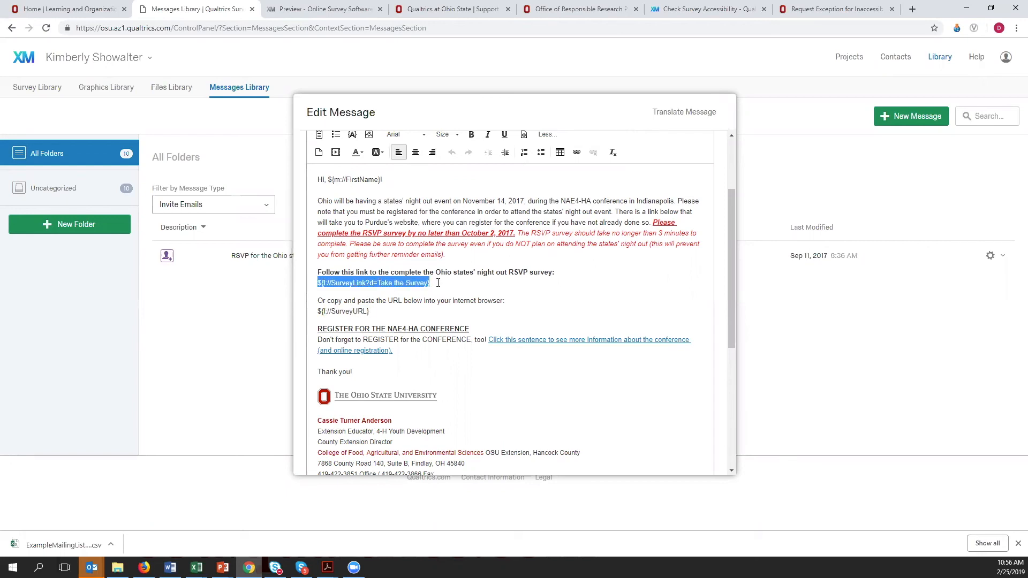
{"action": "left_click", "coordinate": [352, 137]}
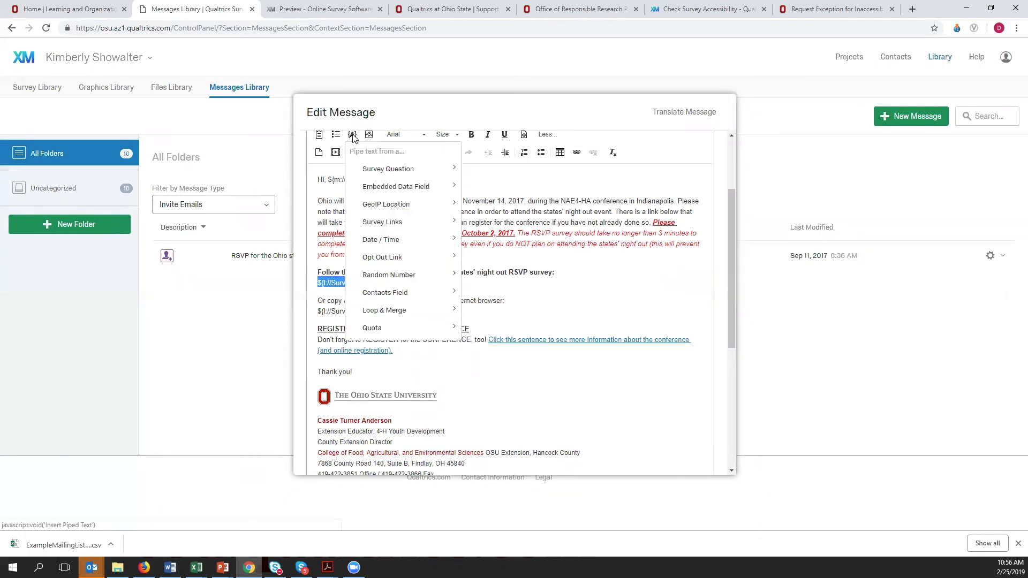
{"action": "mouse_move", "coordinate": [399, 222]}
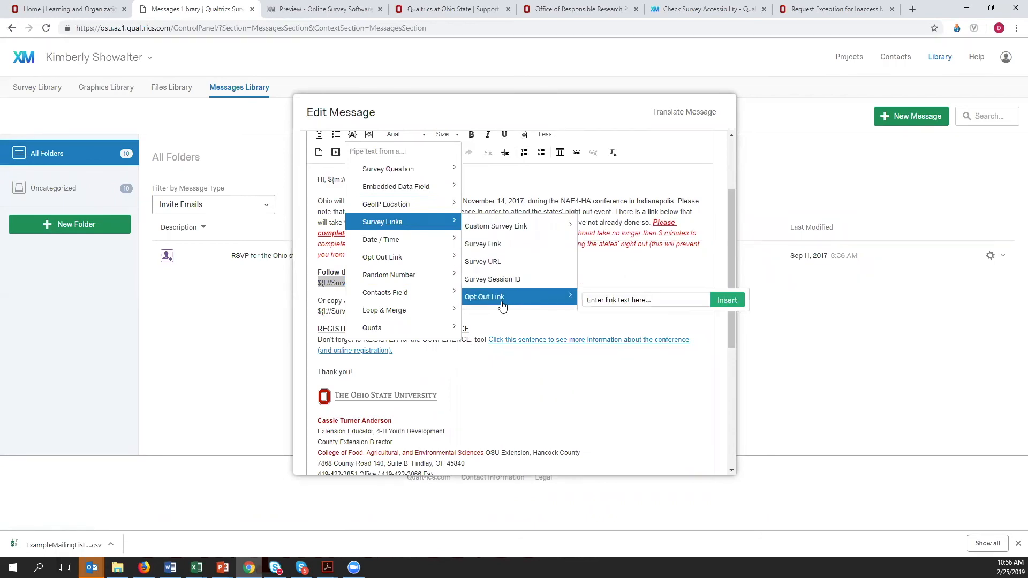
{"action": "left_click", "coordinate": [678, 290]}
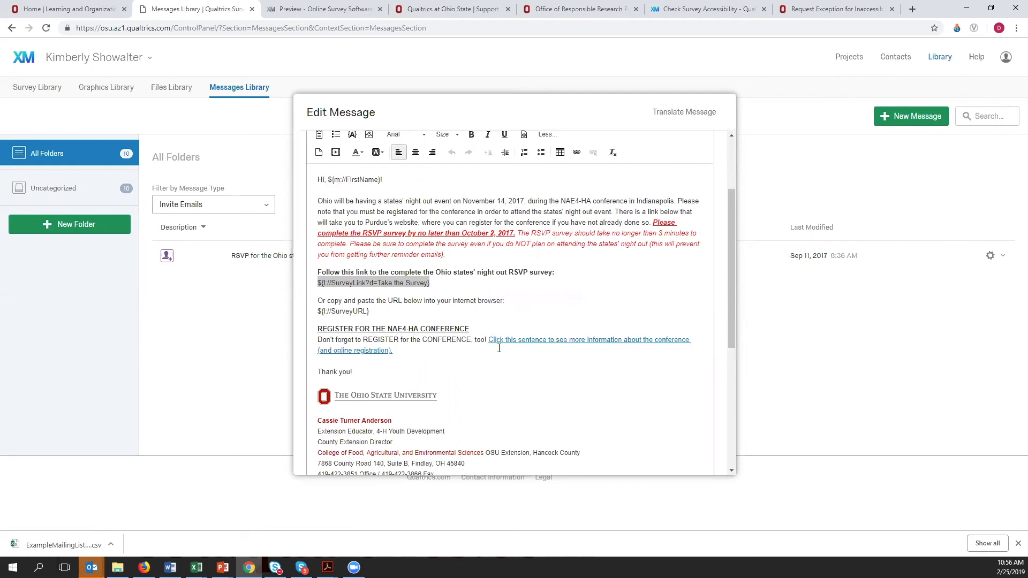
- Examine the invitation's conference registration link, the red RSVP deadline text and the opt-out link placeholder below the signature
{"action": "left_click_drag", "start_coordinate": [488, 340], "coordinate": [393, 353]}
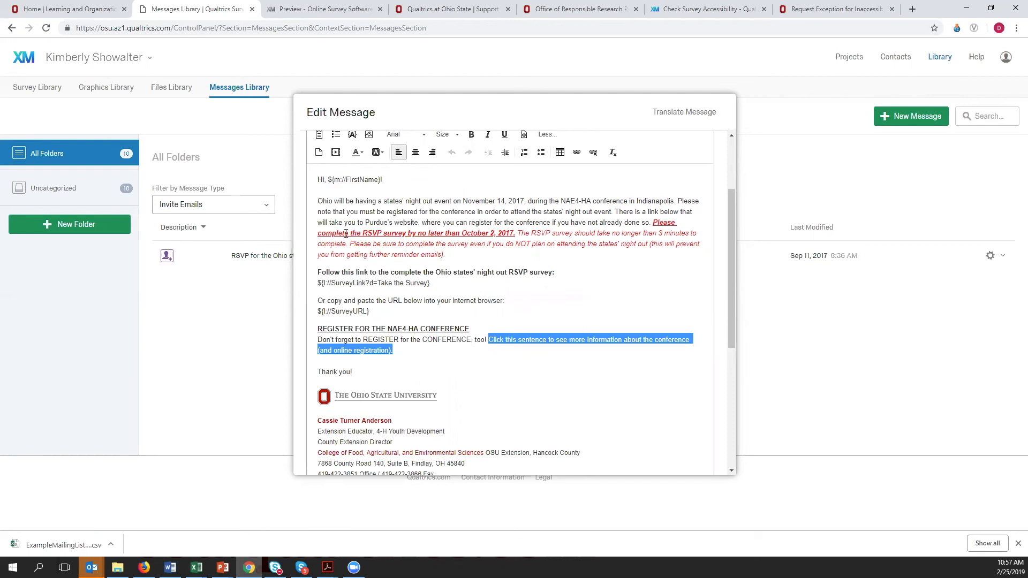
{"action": "left_click_drag", "start_coordinate": [652, 223], "coordinate": [661, 253]}
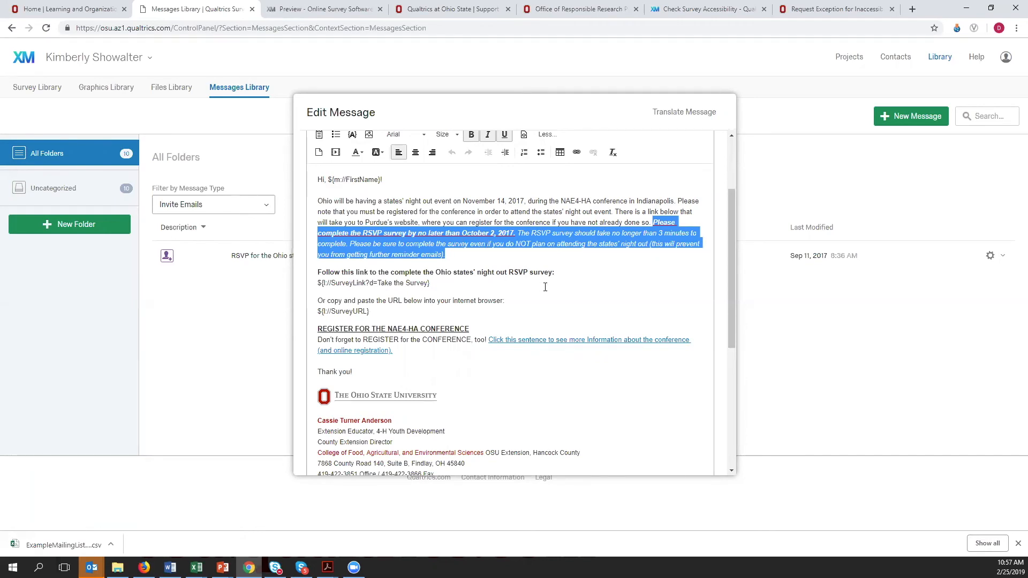
{"action": "scroll", "coordinate": [618, 287], "scroll_direction": "down", "scroll_amount": 3}
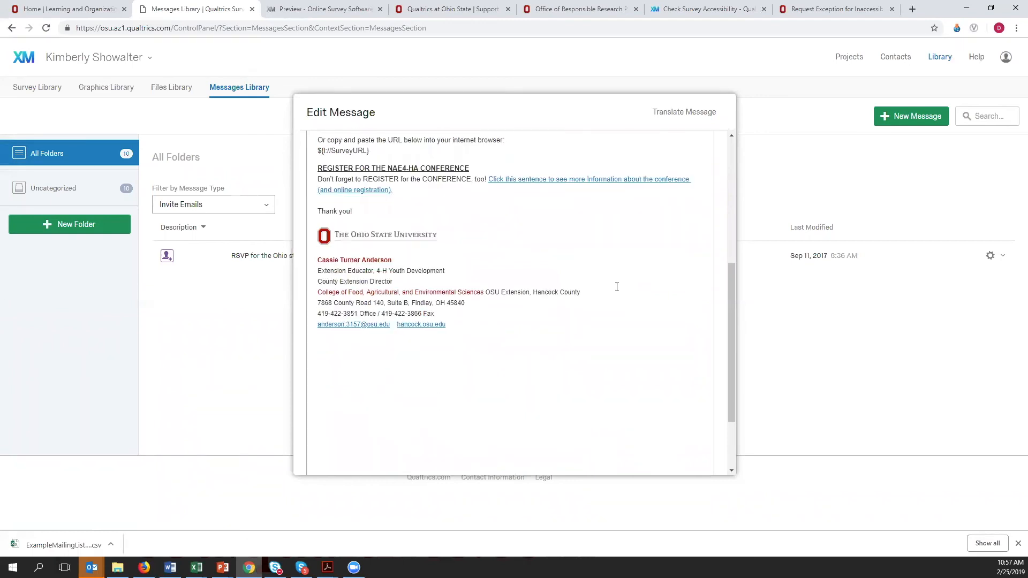
{"action": "scroll", "coordinate": [616, 285], "scroll_direction": "down", "scroll_amount": 1}
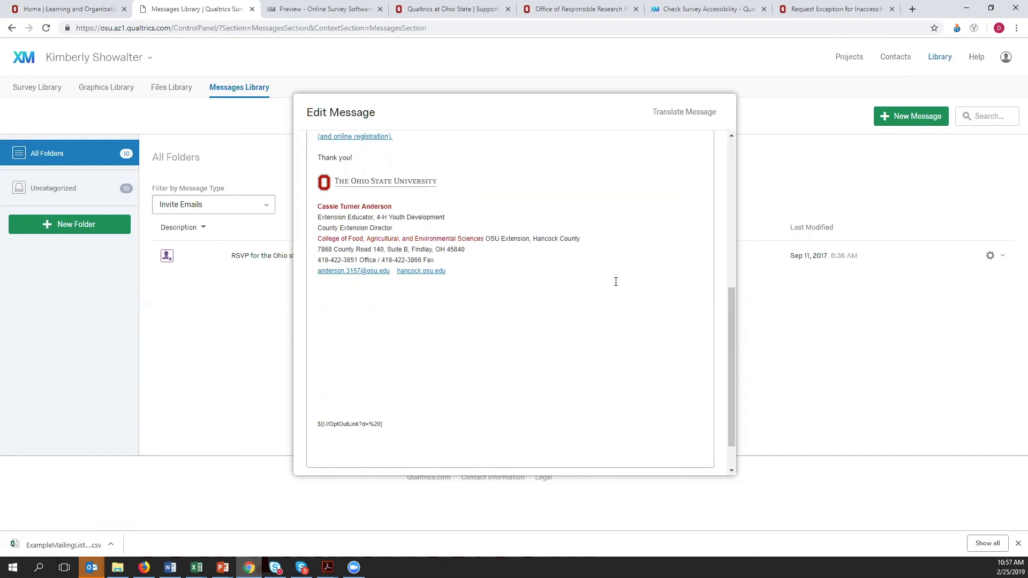
{"action": "scroll", "coordinate": [615, 281], "scroll_direction": "down", "scroll_amount": 1}
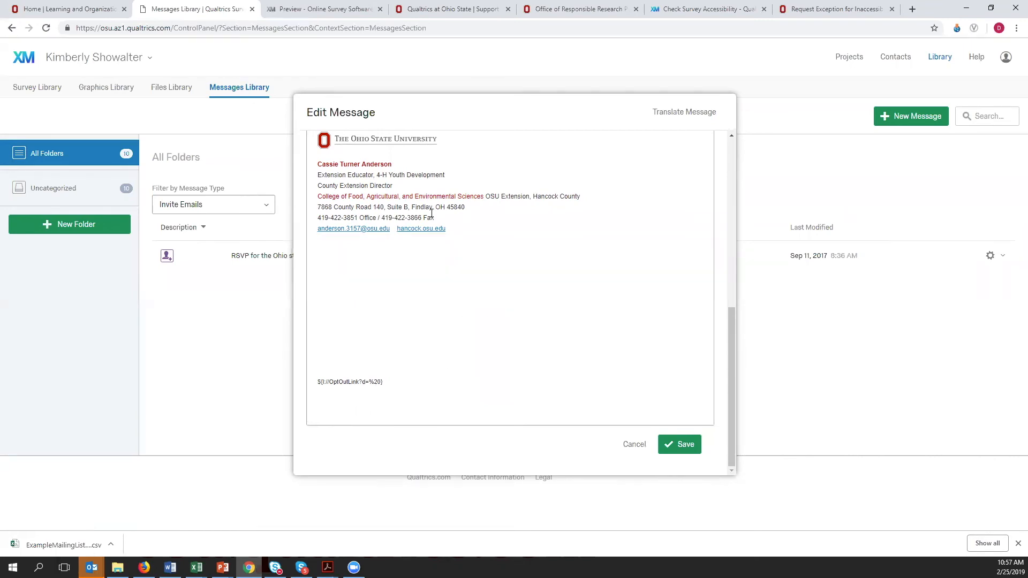
{"action": "left_click_drag", "start_coordinate": [315, 381], "coordinate": [401, 382]}
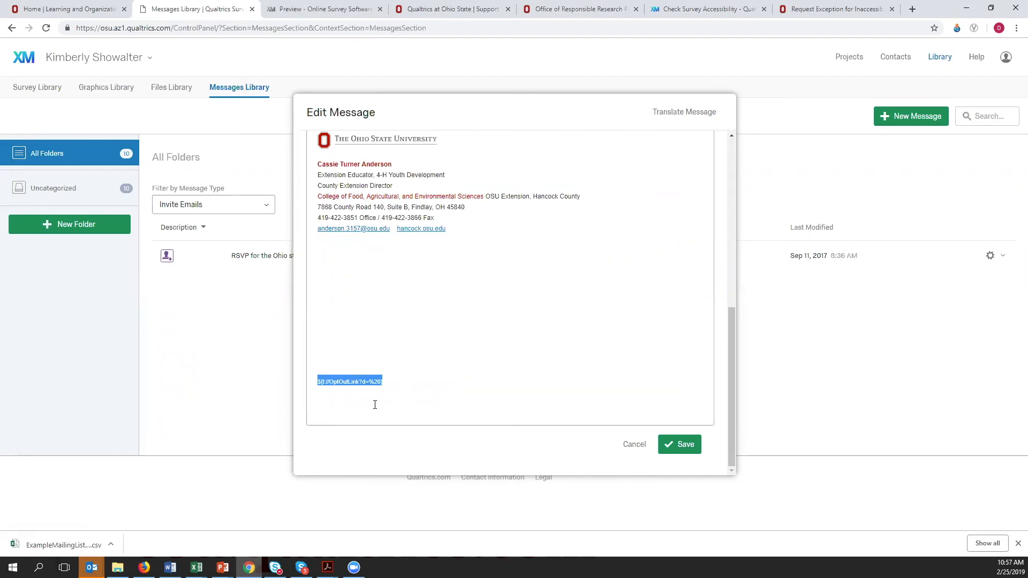
{"action": "left_click", "coordinate": [432, 360]}
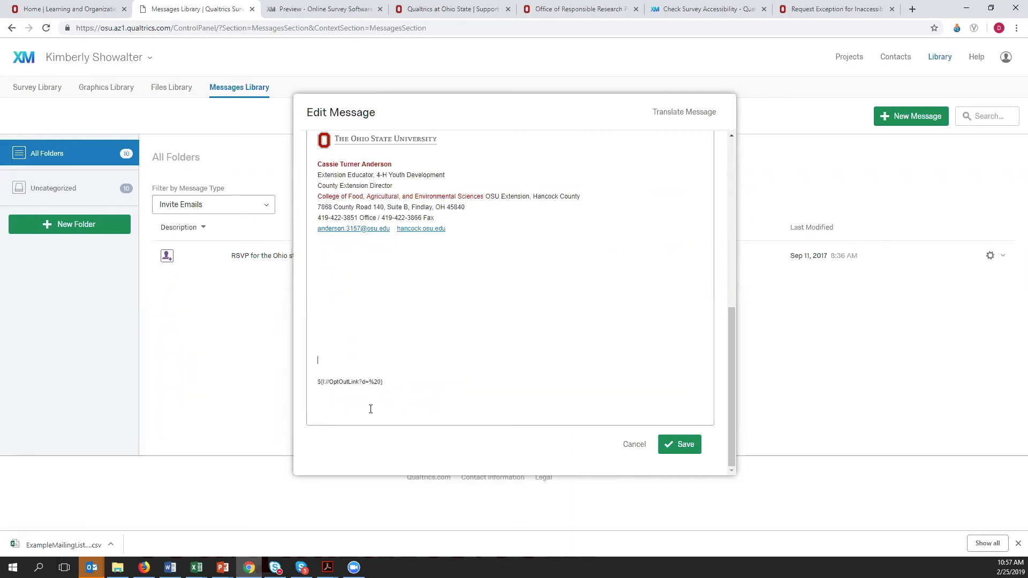
{"action": "left_click_drag", "start_coordinate": [313, 381], "coordinate": [422, 382]}
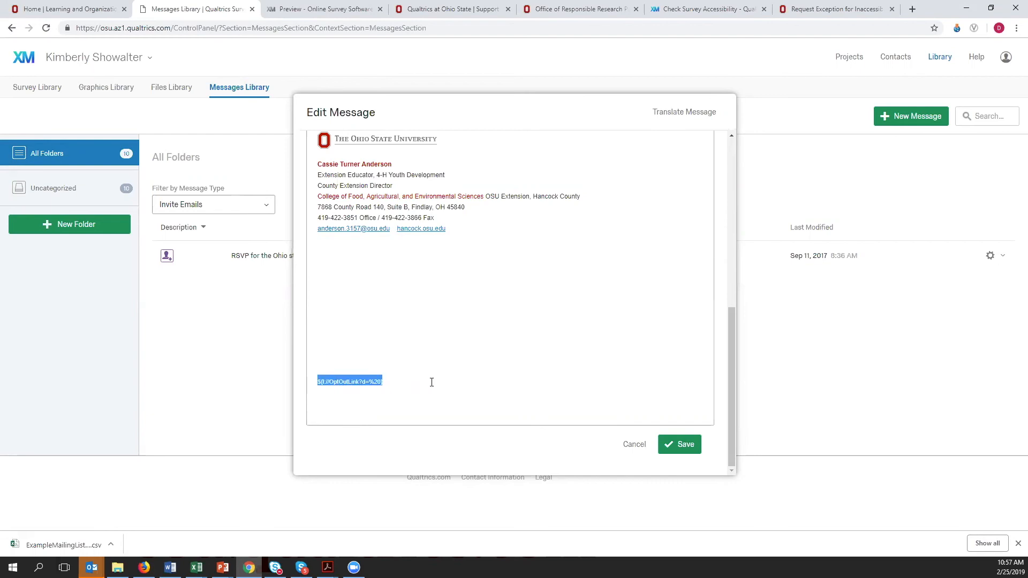
- Replace the selected opt-out placeholder with a piped opt-out link that has a blank space as link text, and cancel editing the message
{"action": "scroll", "coordinate": [441, 378], "scroll_direction": "up", "scroll_amount": 10}
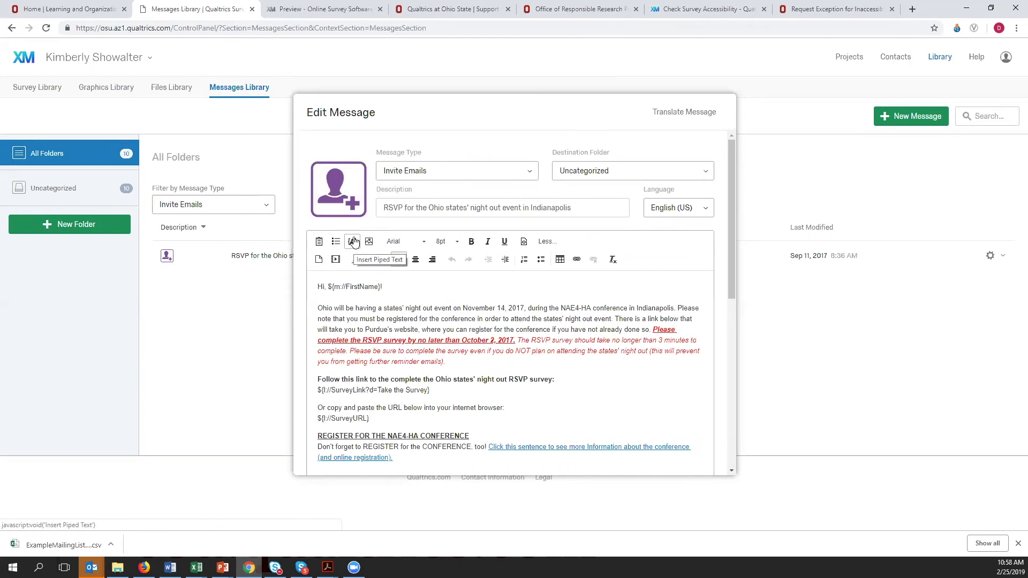
{"action": "left_click", "coordinate": [354, 243]}
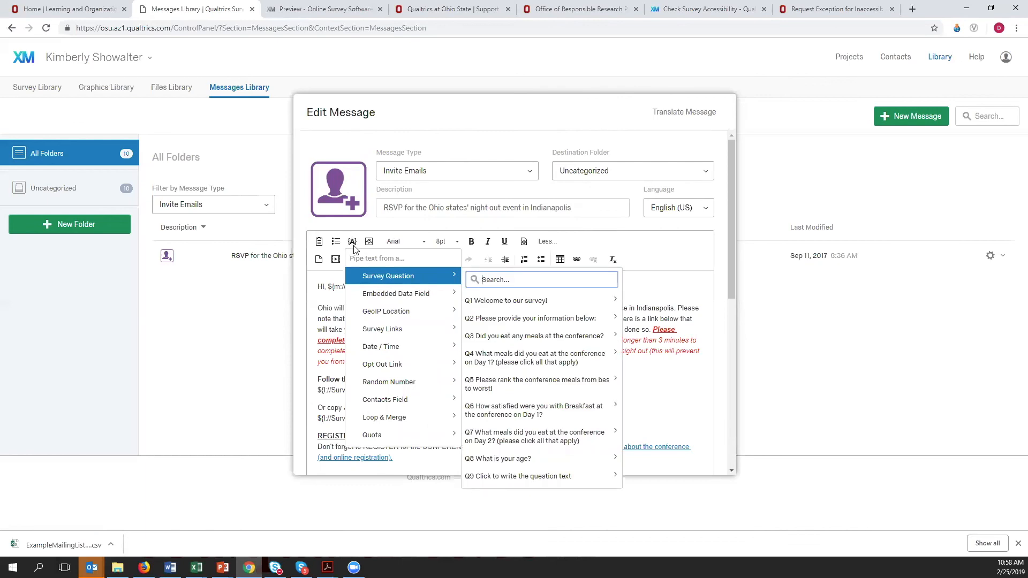
{"action": "mouse_move", "coordinate": [430, 367]}
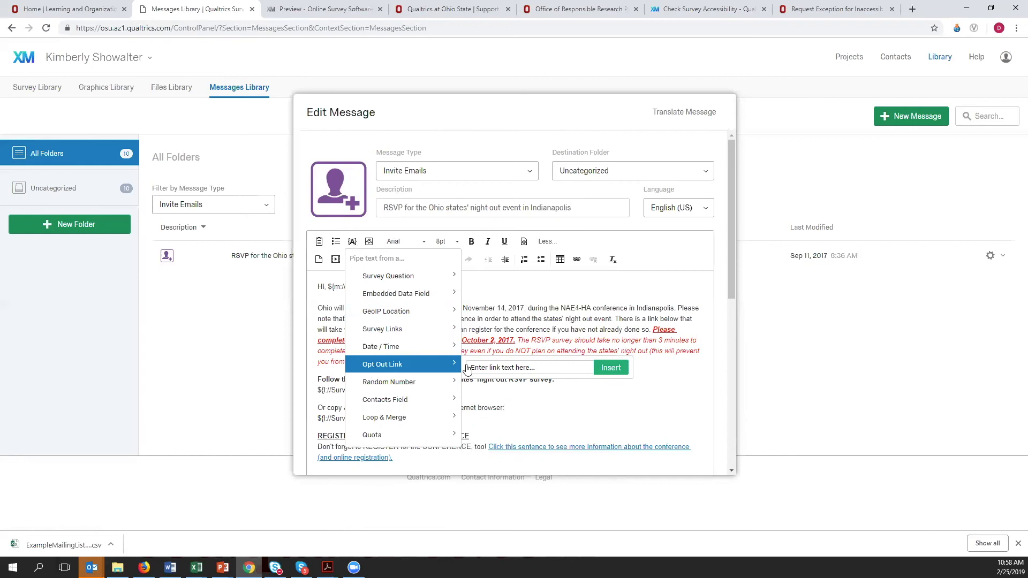
{"action": "left_click", "coordinate": [492, 367]}
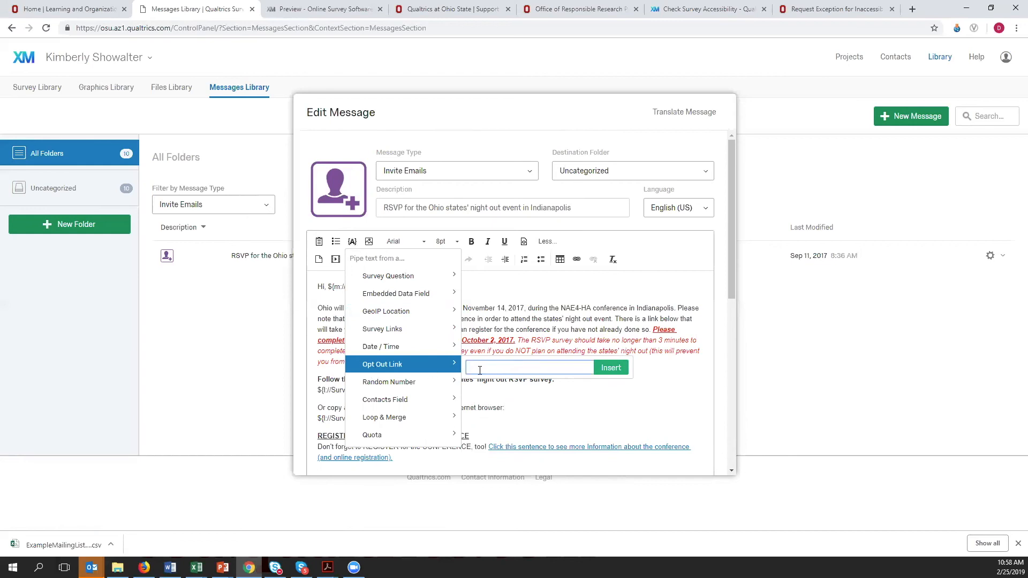
{"action": "left_click", "coordinate": [615, 372]}
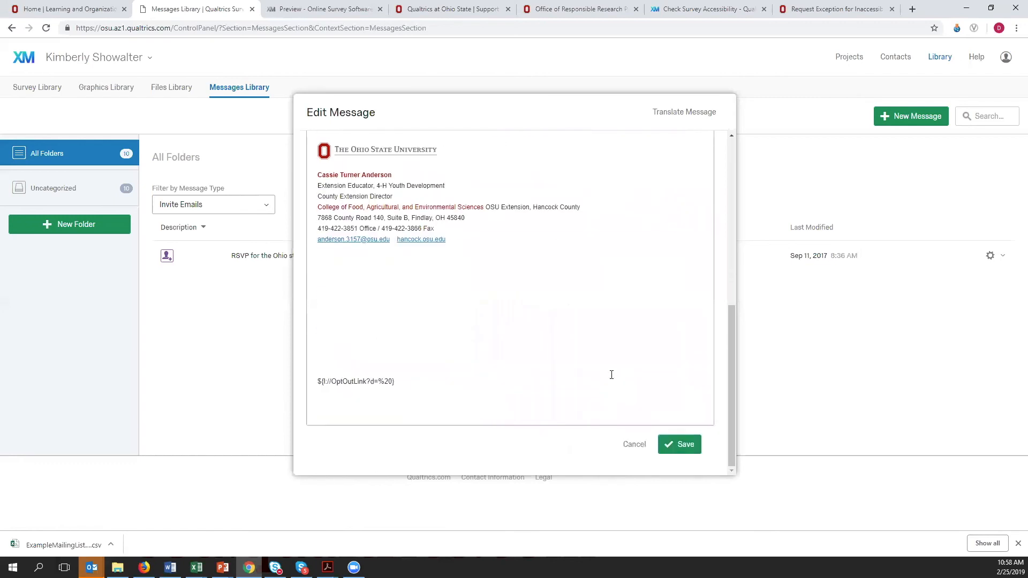
{"action": "left_click", "coordinate": [634, 444]}
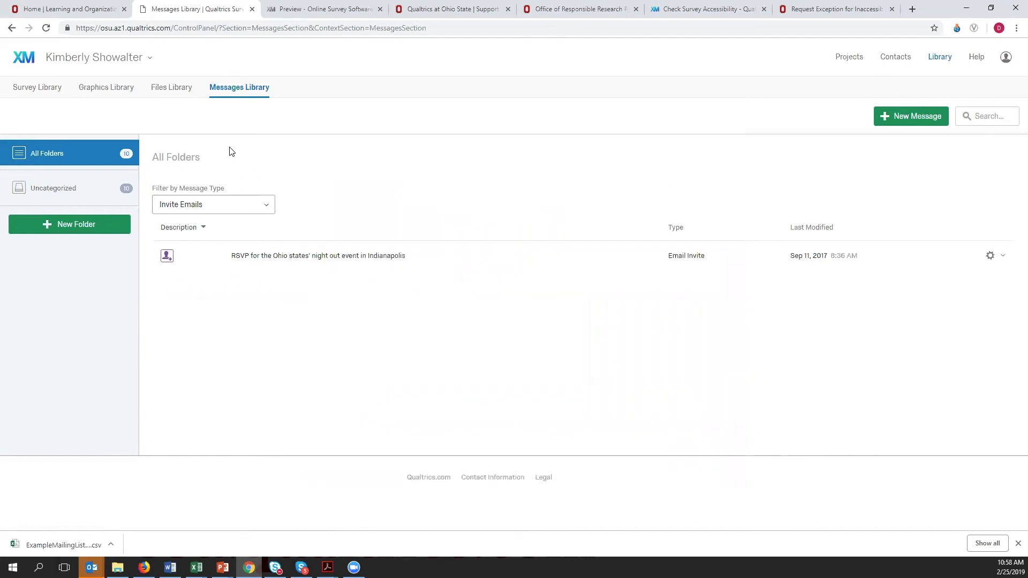
- Open the Qualtrics Training Test - Copy project and go to its distribution options
{"action": "left_click", "coordinate": [26, 63]}
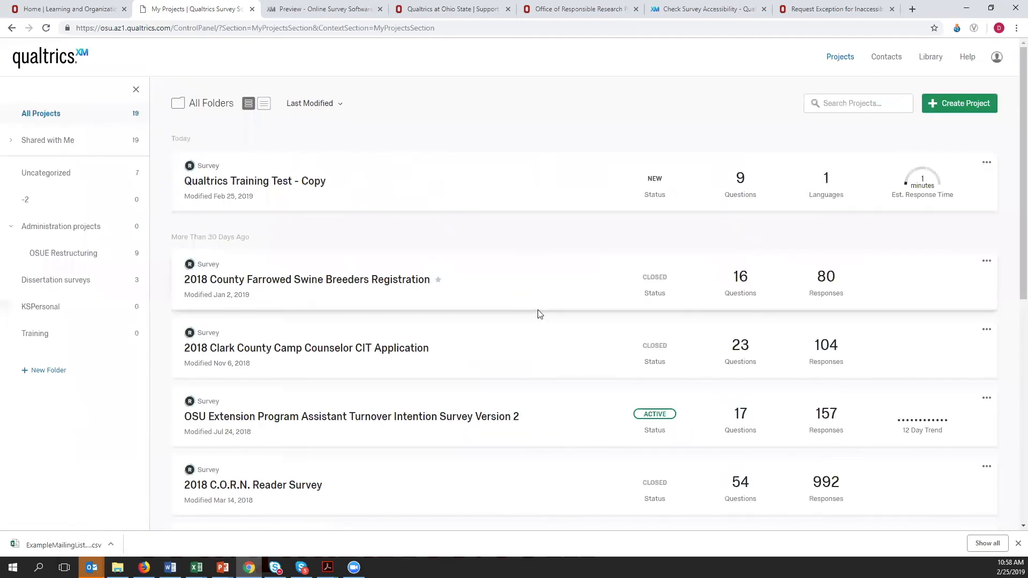
{"action": "left_click", "coordinate": [285, 182]}
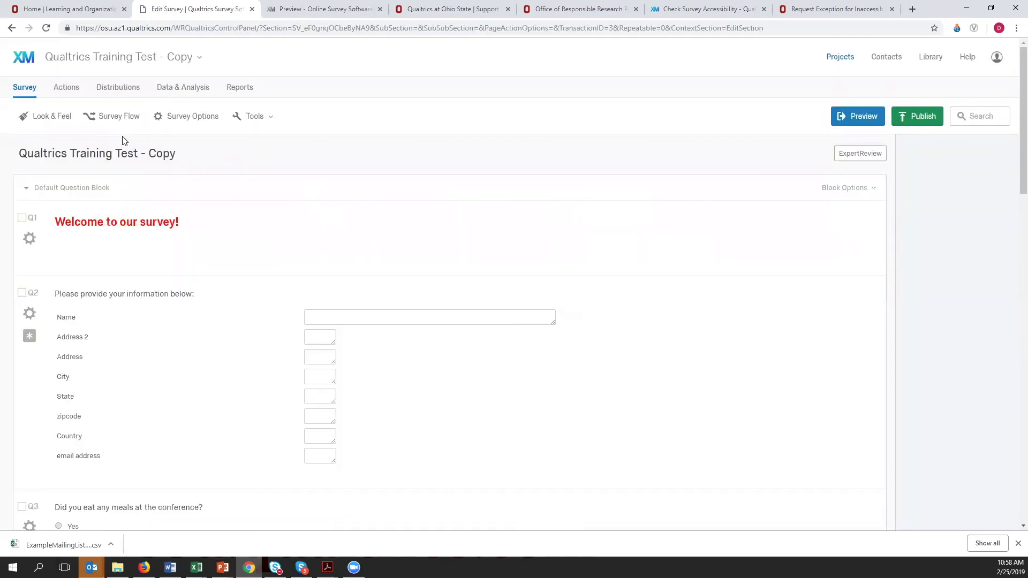
{"action": "left_click", "coordinate": [114, 88]}
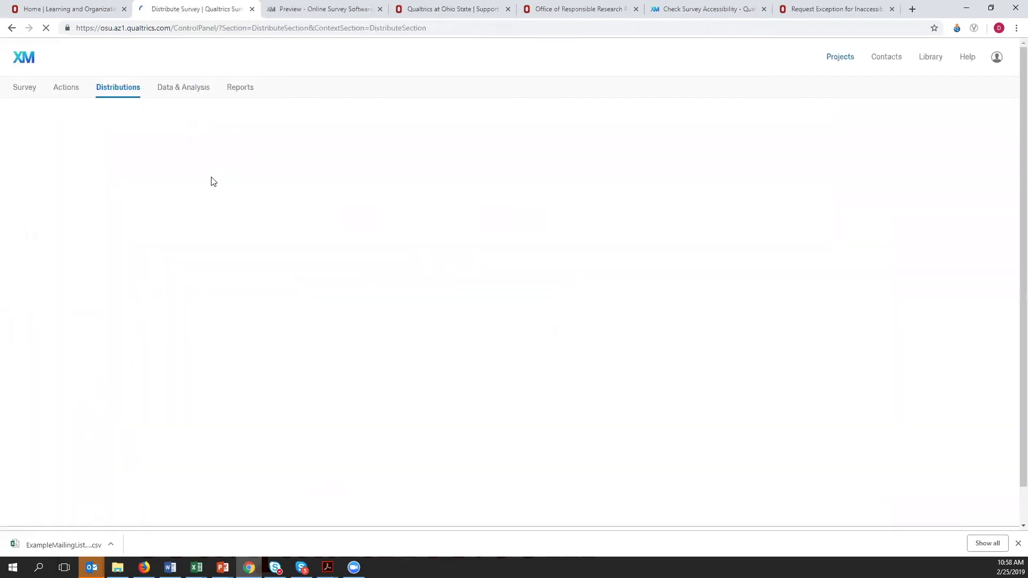
{"action": "left_click", "coordinate": [24, 90]}
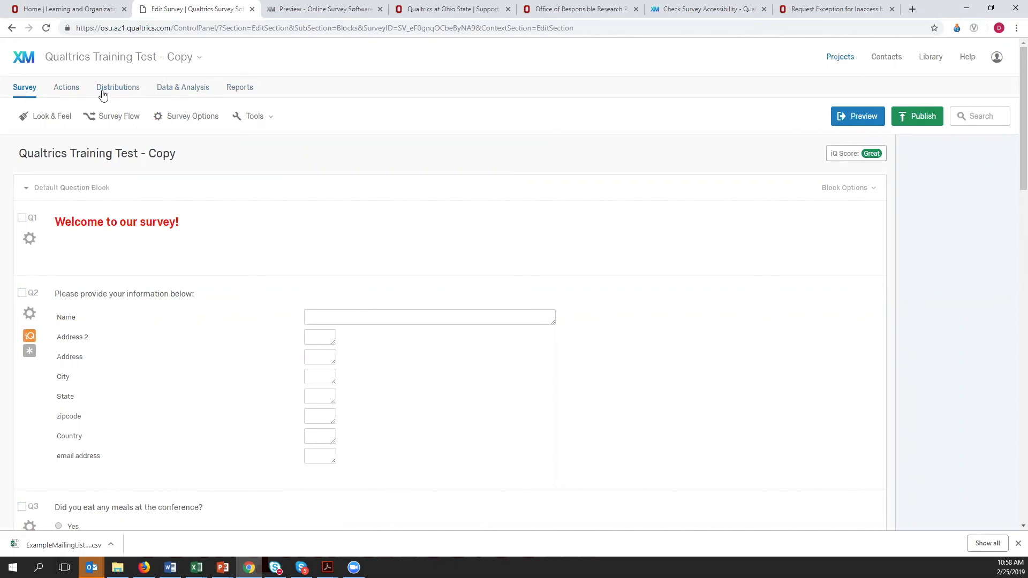
{"action": "left_click", "coordinate": [123, 91]}
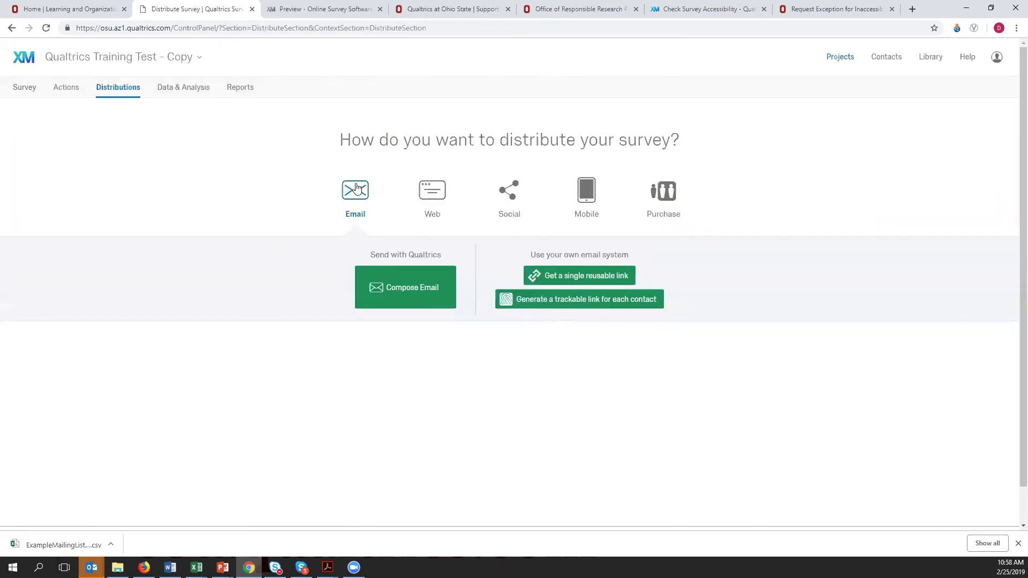
- Compose a survey email and choose the entire testing contact list from the personal library as recipients
{"action": "left_click", "coordinate": [419, 291]}
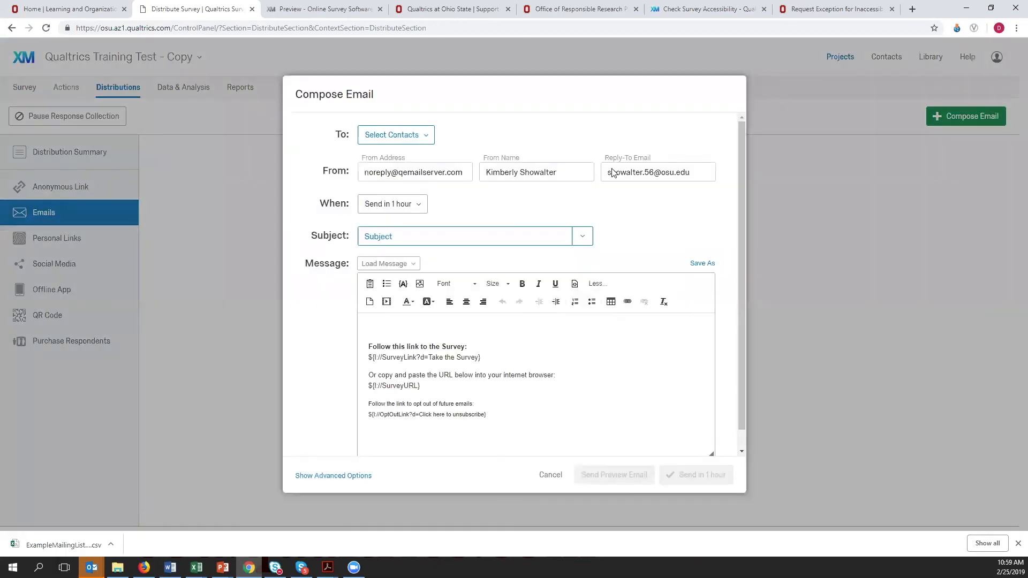
{"action": "left_click", "coordinate": [425, 135]}
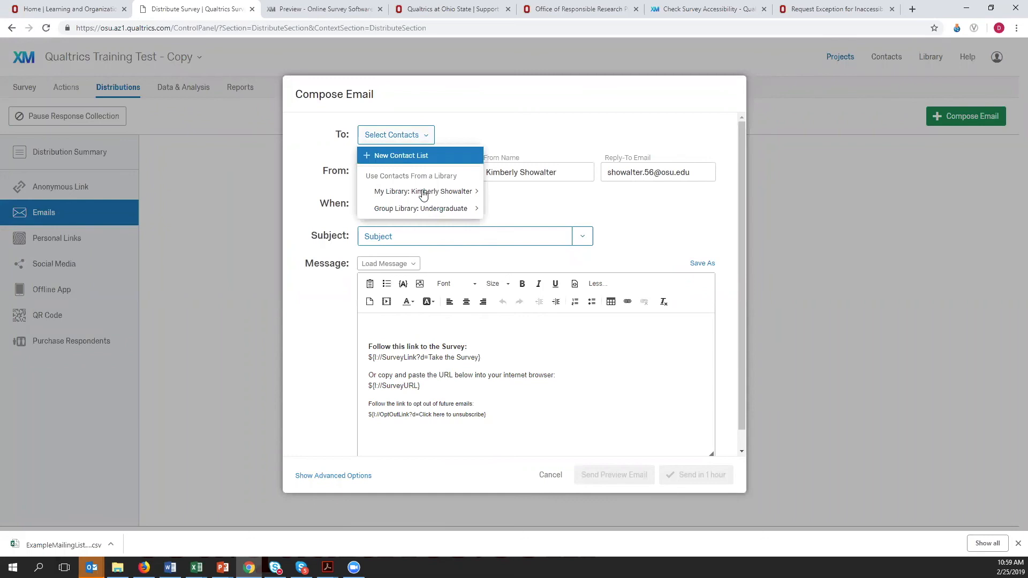
{"action": "mouse_move", "coordinate": [424, 193]}
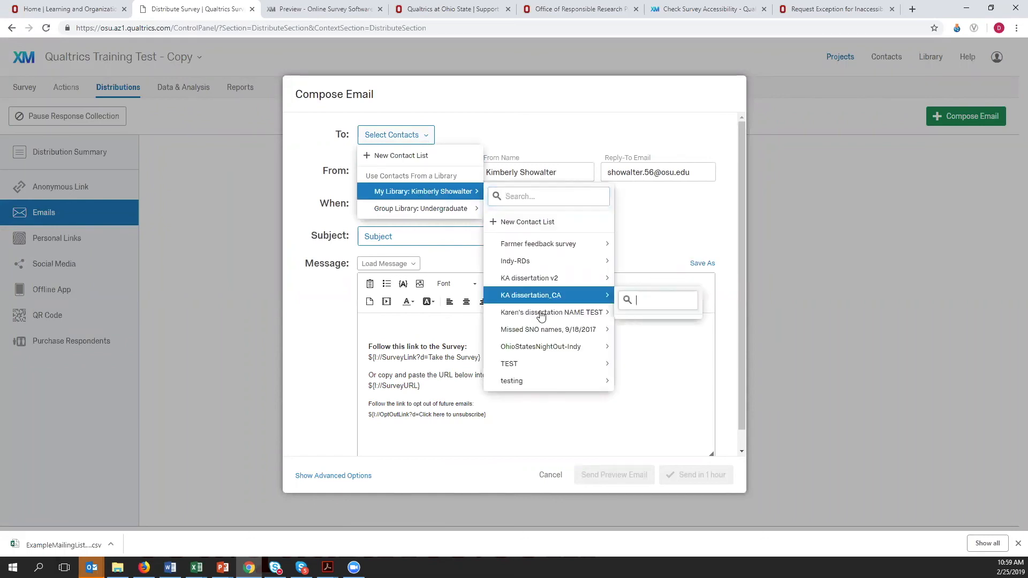
{"action": "mouse_move", "coordinate": [544, 240]}
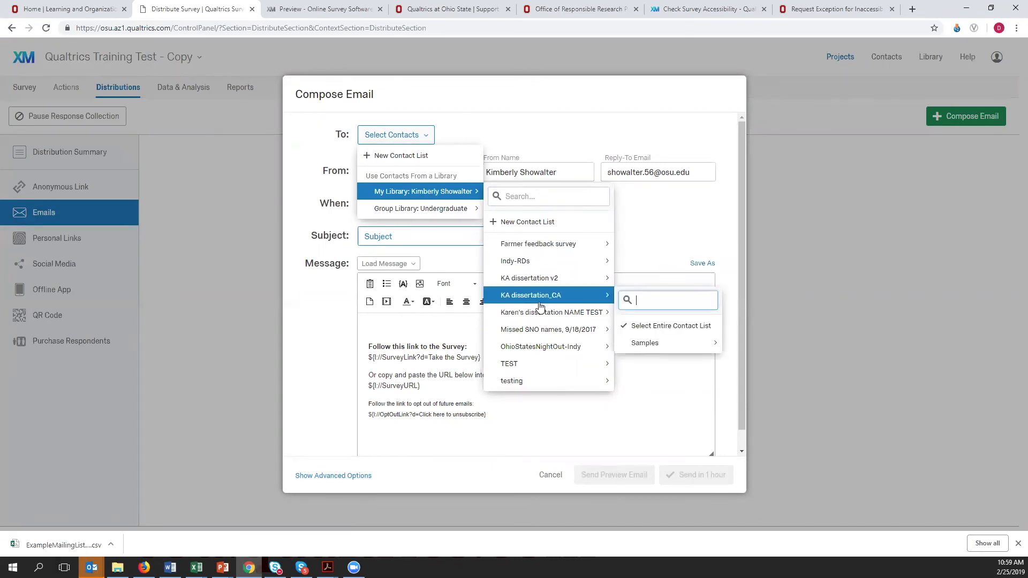
{"action": "mouse_move", "coordinate": [534, 323]}
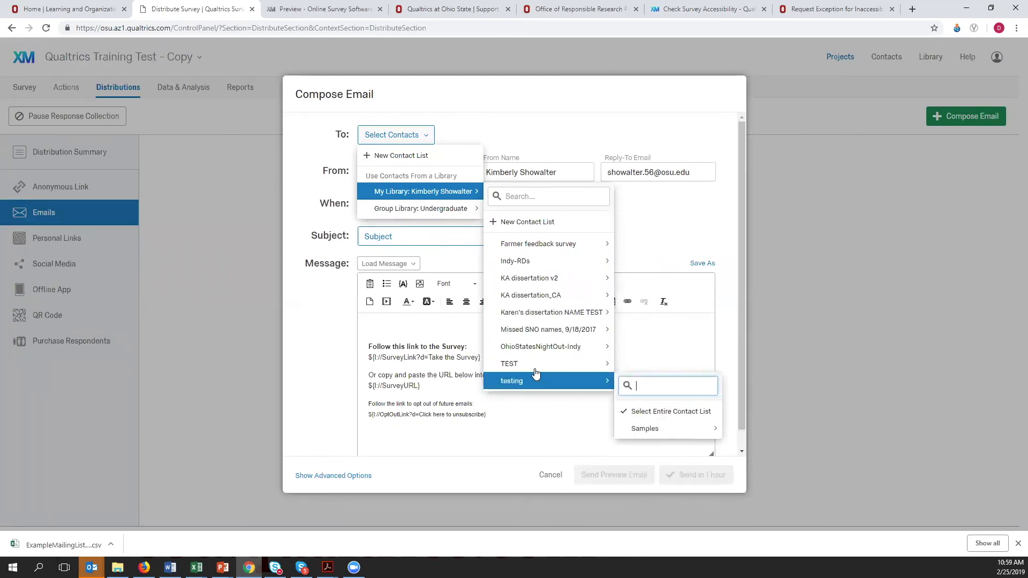
{"action": "mouse_move", "coordinate": [550, 368]}
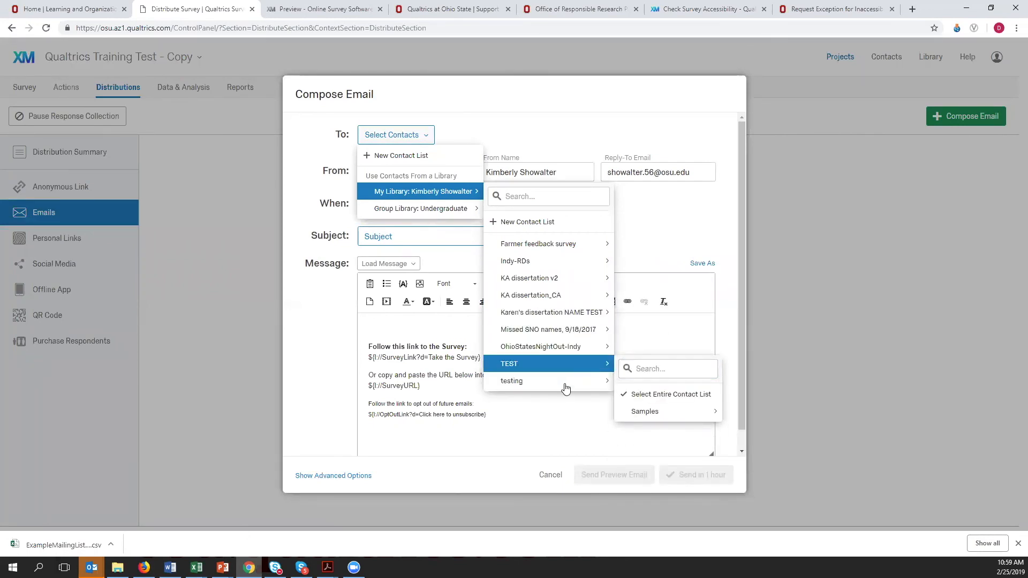
{"action": "mouse_move", "coordinate": [568, 383]}
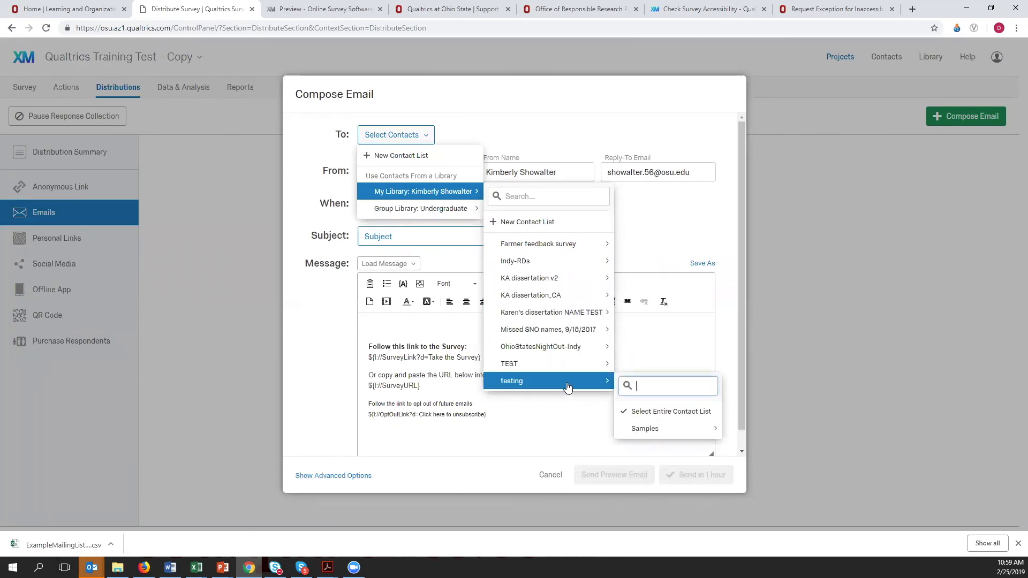
{"action": "left_click", "coordinate": [666, 415]}
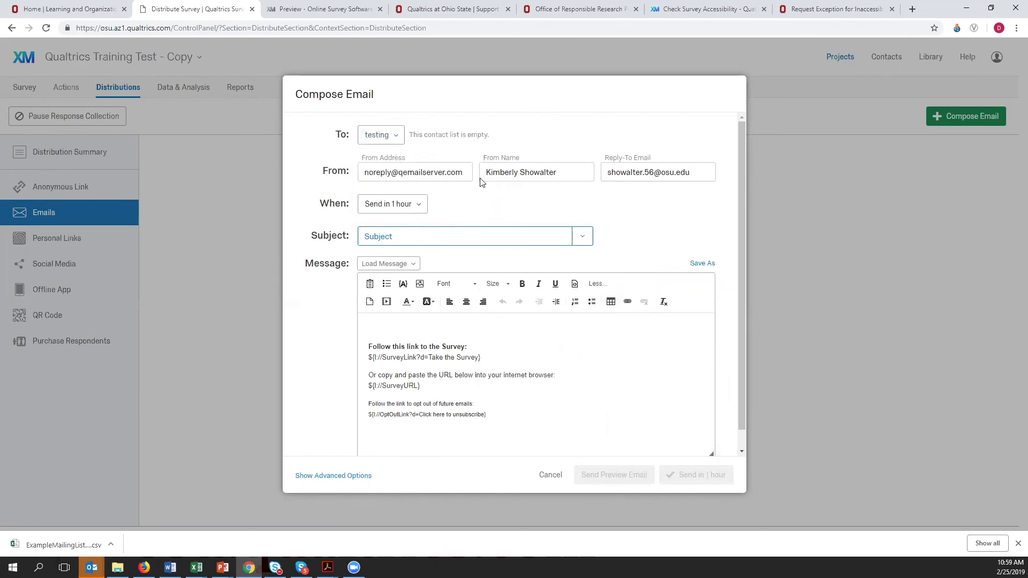
- Replace the From Name with the sender's full name and point out the Reply-To Email and From Address fields
{"action": "left_click_drag", "start_coordinate": [487, 172], "coordinate": [577, 171]}
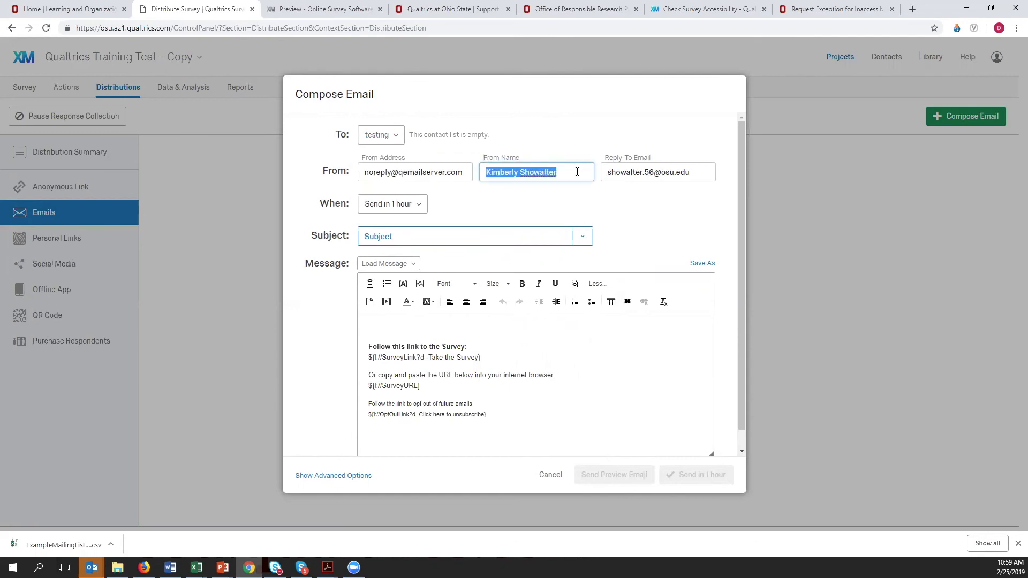
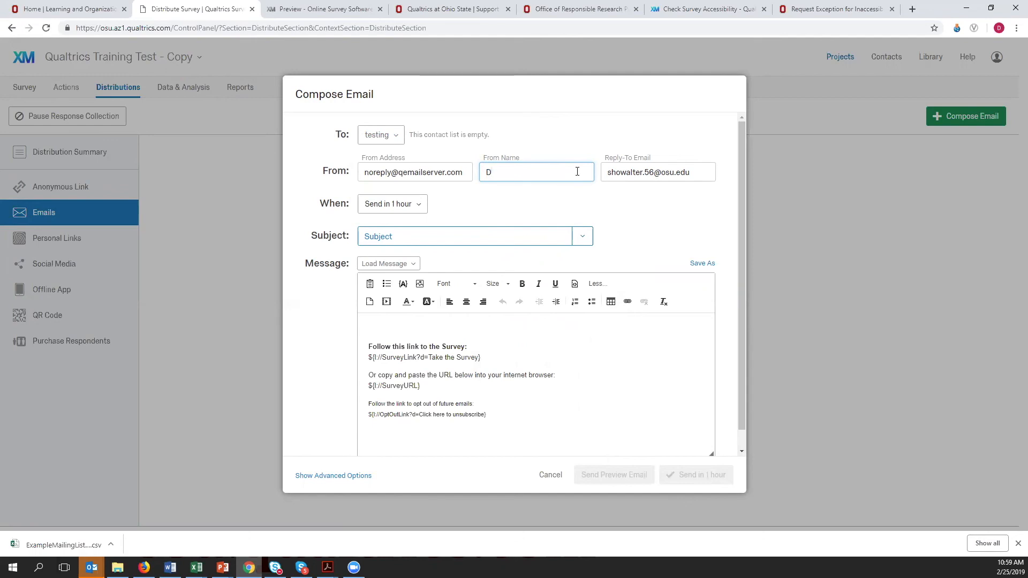
{"action": "left_click_drag", "start_coordinate": [608, 171], "coordinate": [655, 175]}
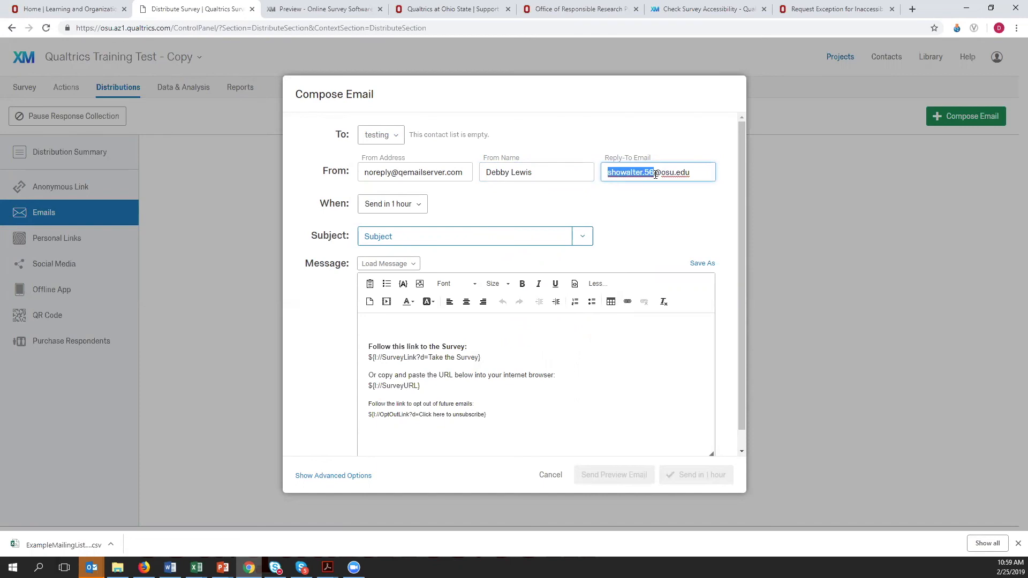
{"action": "left_click", "coordinate": [407, 172]}
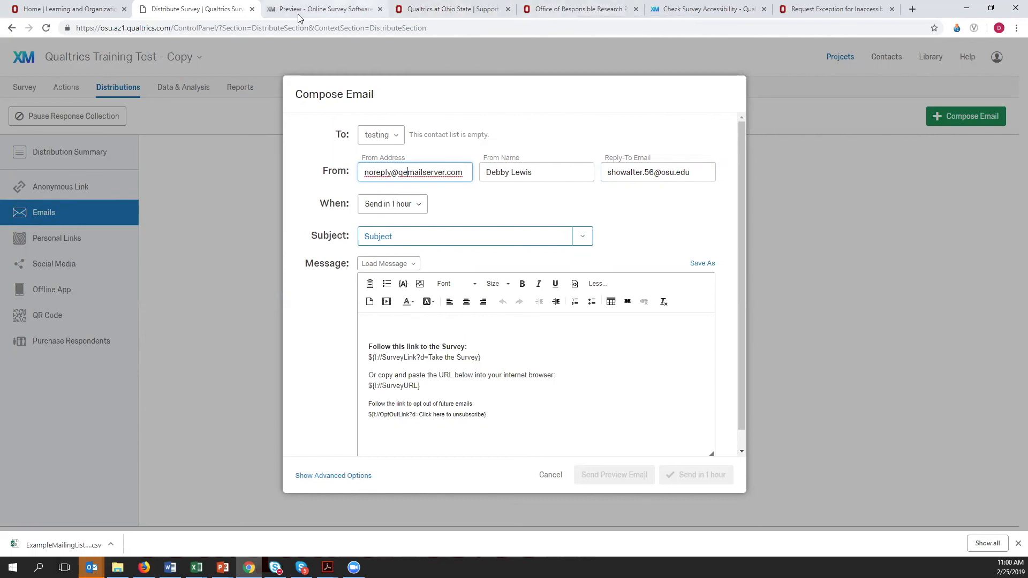
{"action": "left_click", "coordinate": [471, 9]}
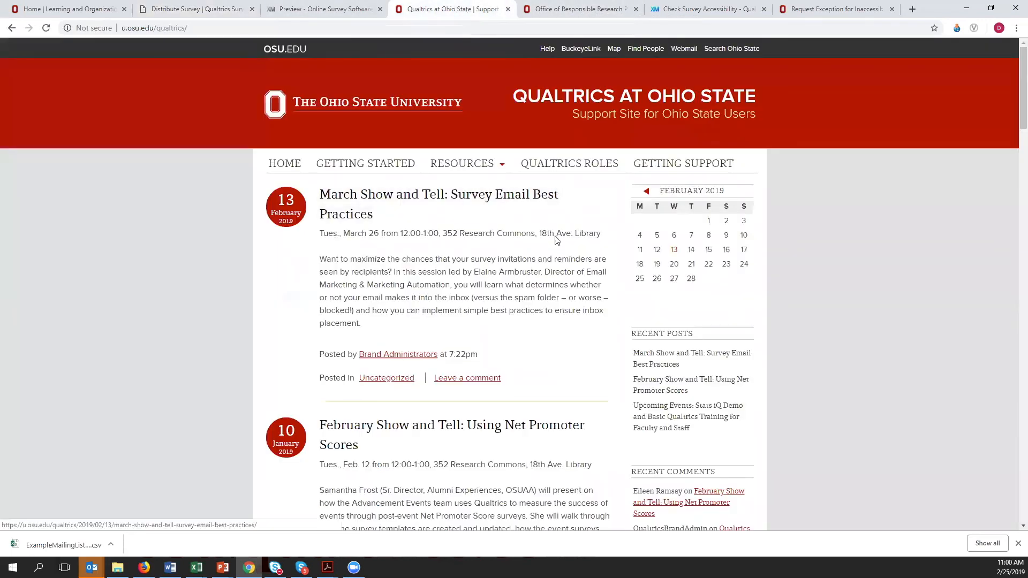
{"action": "scroll", "coordinate": [557, 292], "scroll_direction": "down", "scroll_amount": 4}
{"action": "scroll", "coordinate": [557, 292], "scroll_direction": "up", "scroll_amount": 4}
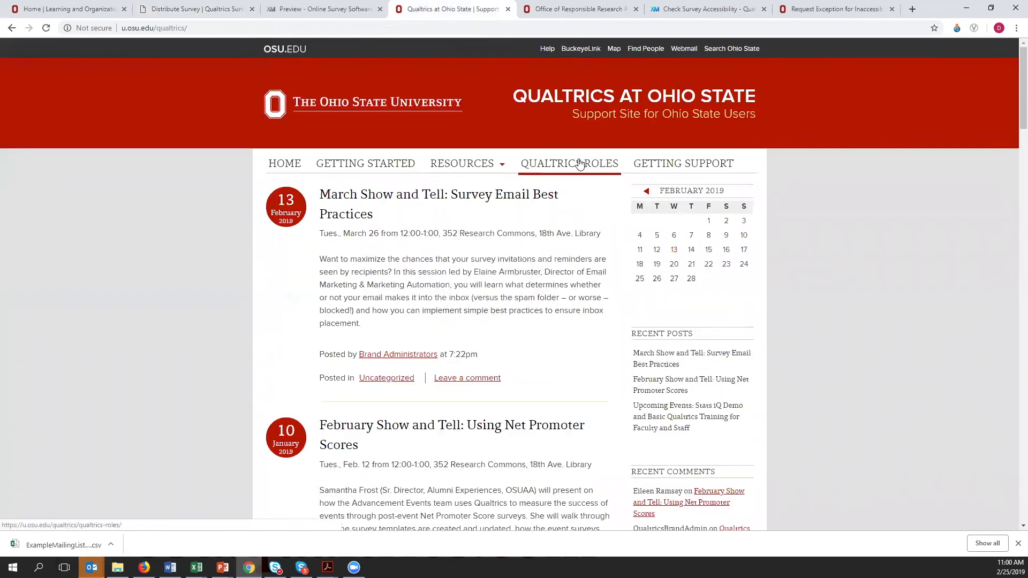
{"action": "left_click", "coordinate": [706, 9]}
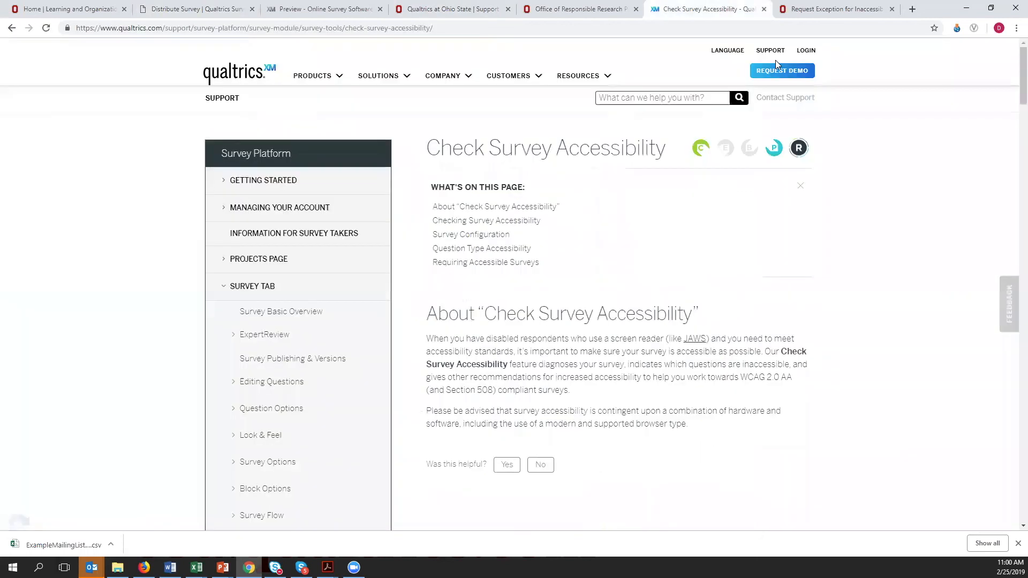
{"action": "left_click", "coordinate": [827, 9]}
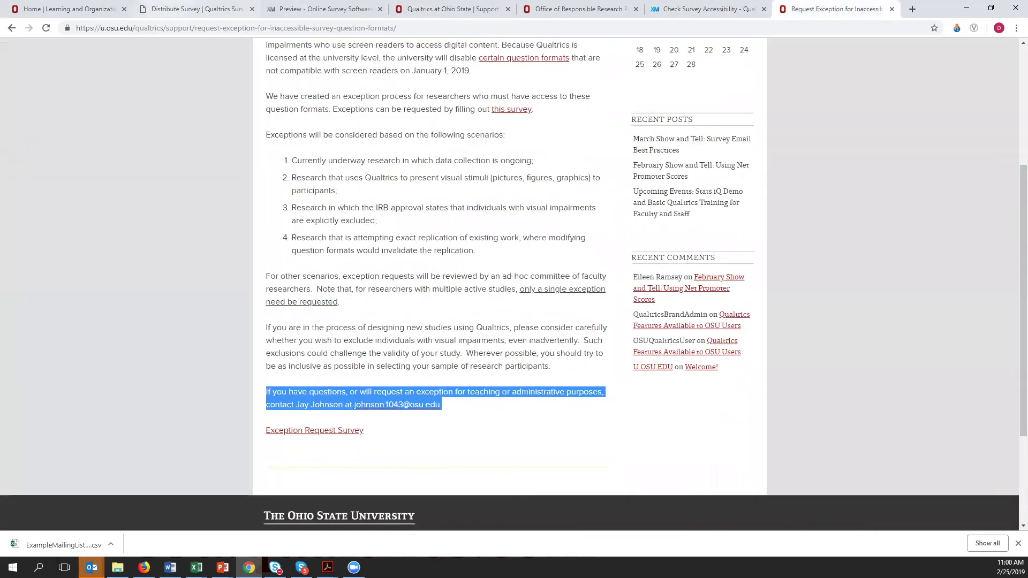
{"action": "left_click", "coordinate": [158, 7]}
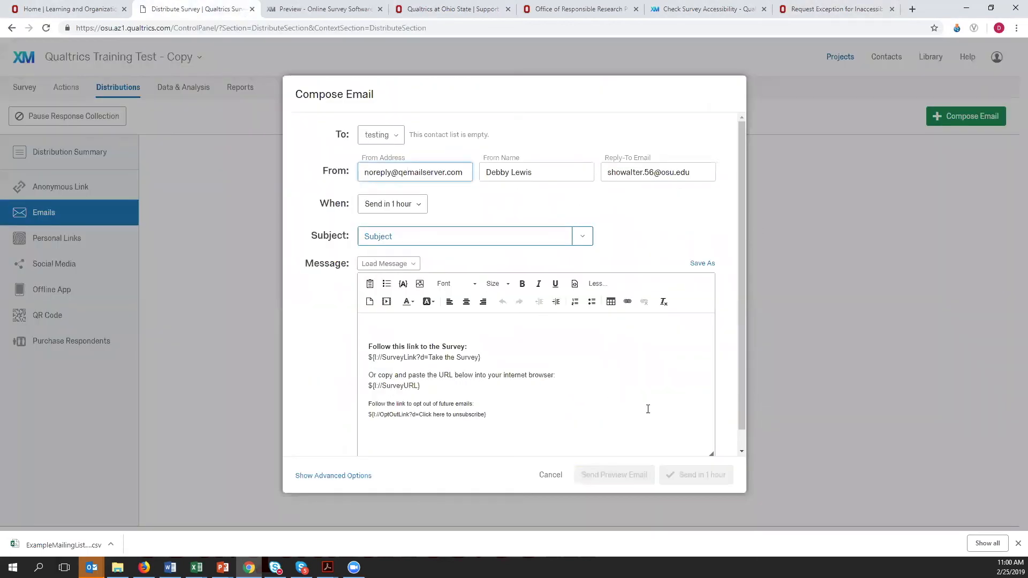
- Load the saved message "RSVP for the Ohio states' night out event in Indianapolis" from the personal library into the email
{"action": "left_click", "coordinate": [419, 263]}
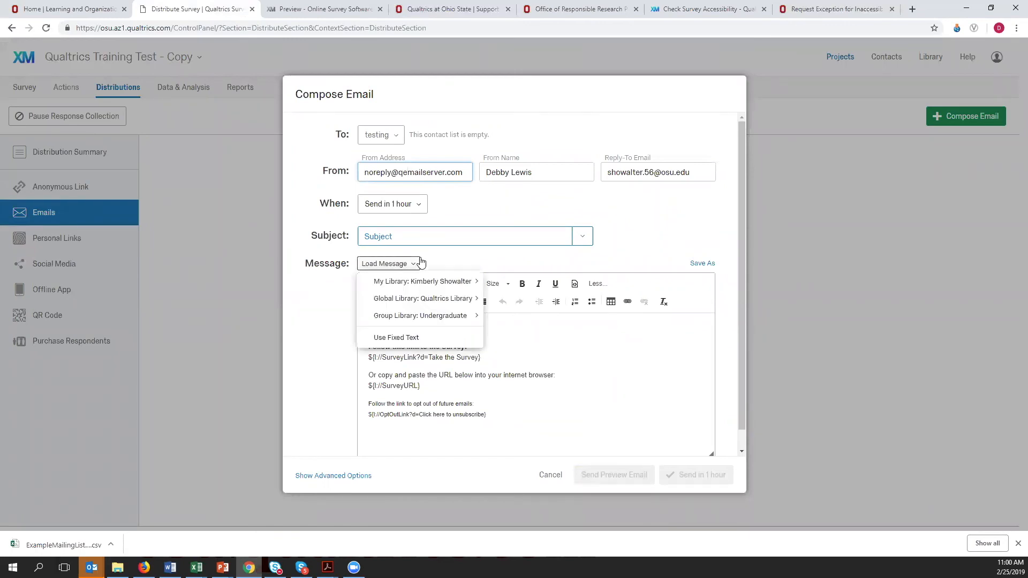
{"action": "mouse_move", "coordinate": [410, 282]}
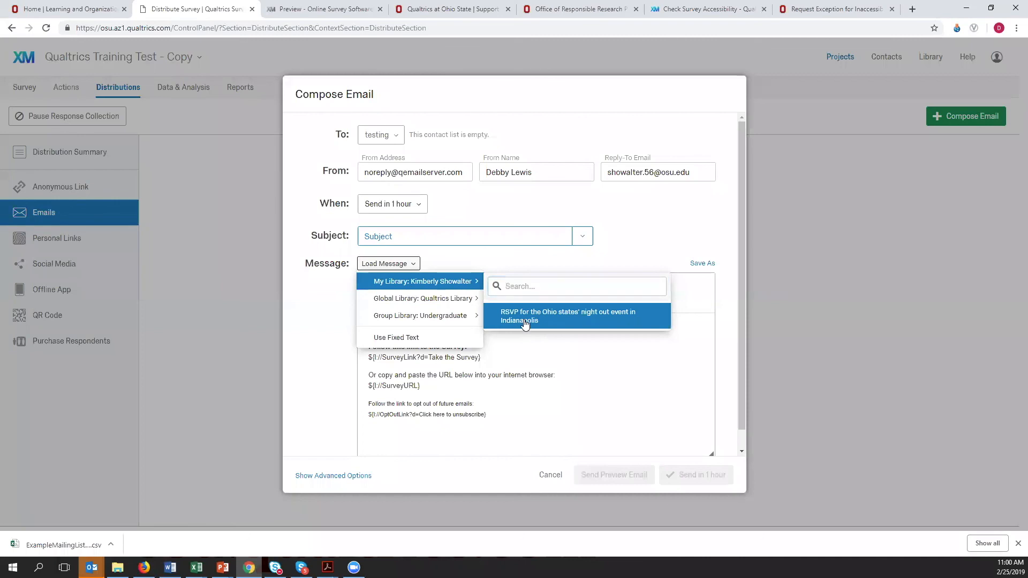
{"action": "left_click", "coordinate": [522, 327]}
{"action": "left_click", "coordinate": [467, 264]}
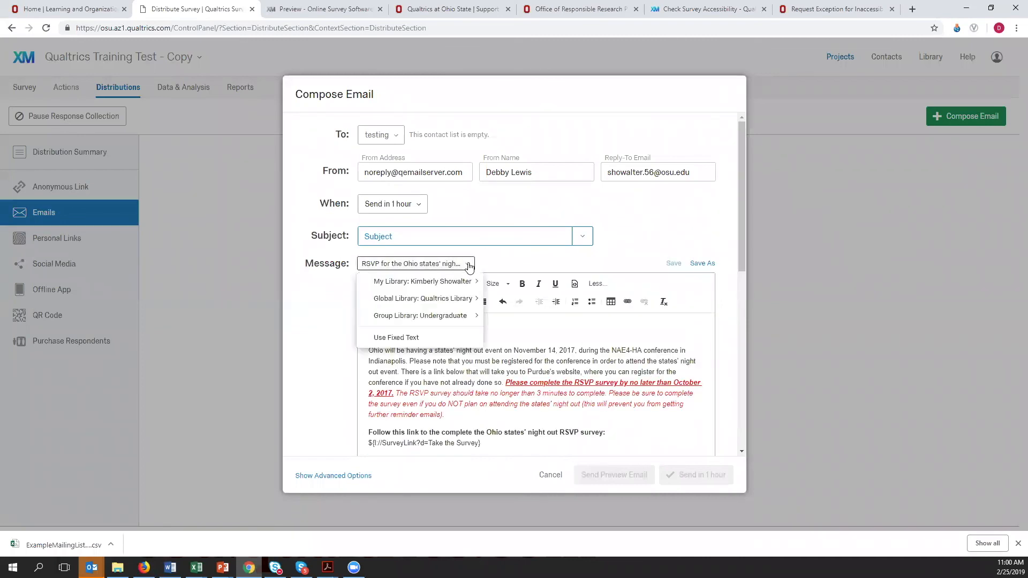
- Set the email's subject to "RSVP for states night out" and its sending time to Send Now
{"action": "left_click", "coordinate": [460, 237]}
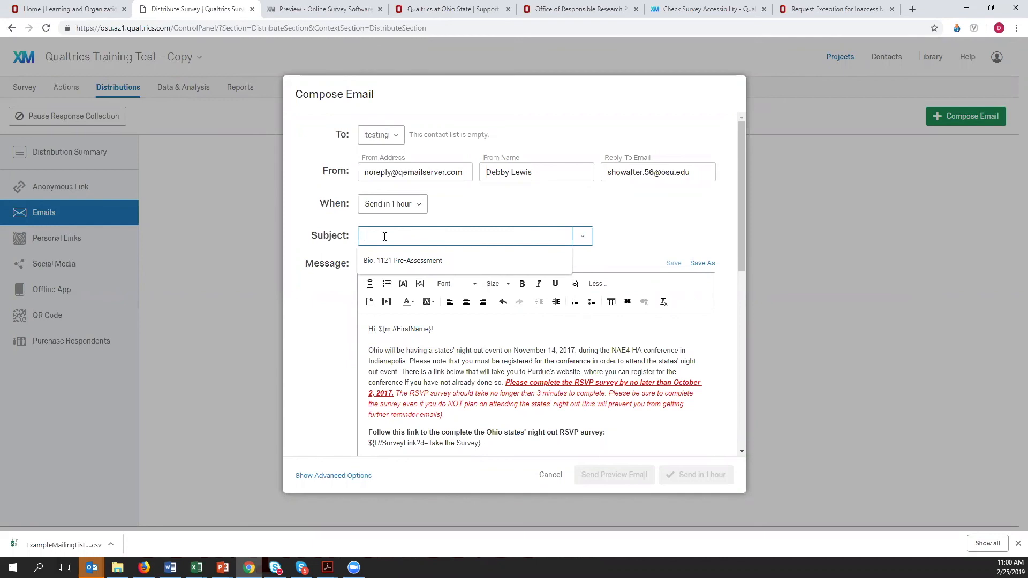
{"action": "type", "text": "RE"}
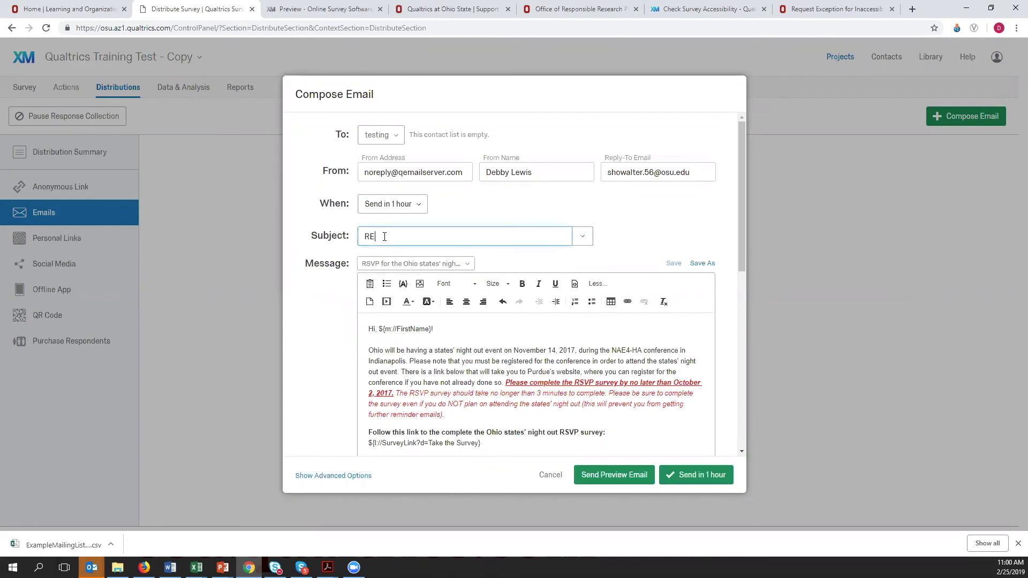
{"action": "type", "text": "SVP for states night out"}
{"action": "left_click", "coordinate": [419, 205]}
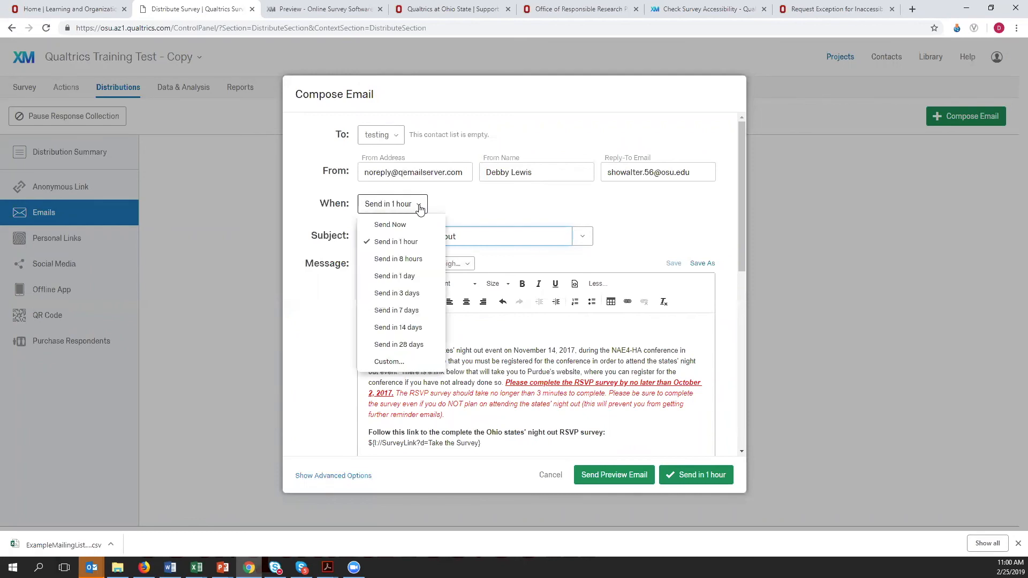
{"action": "left_click", "coordinate": [399, 225]}
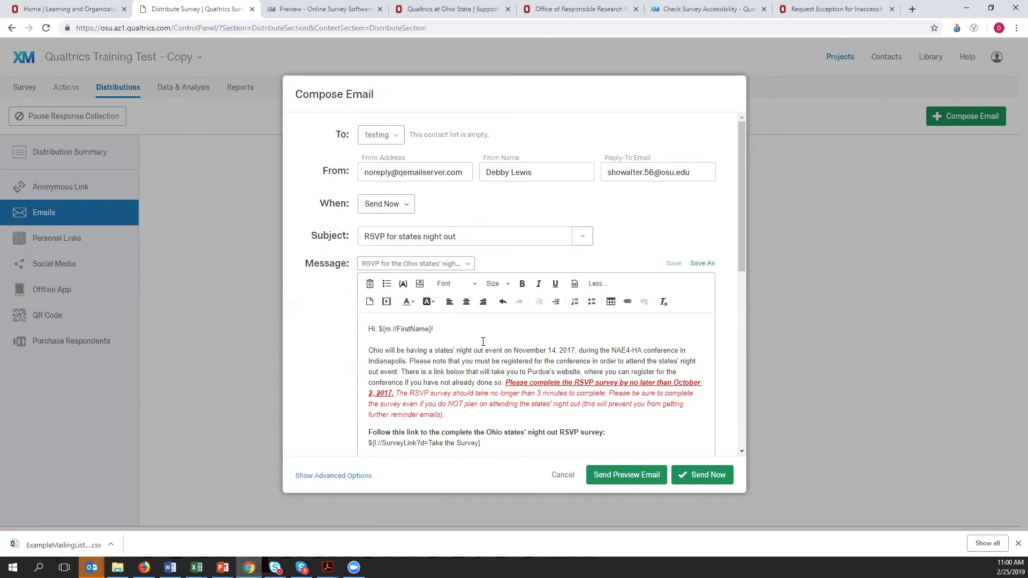
- Review the message body, highlighting the piped first-name field and the signature block, and cancel the email without sending it
{"action": "scroll", "coordinate": [483, 341], "scroll_direction": "down", "scroll_amount": 6}
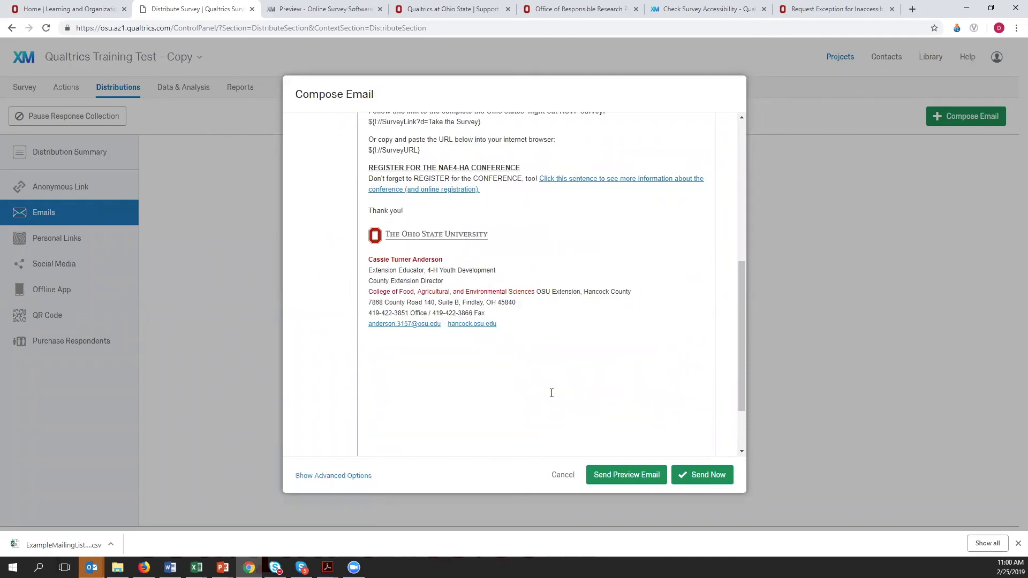
{"action": "scroll", "coordinate": [603, 369], "scroll_direction": "up", "scroll_amount": 4}
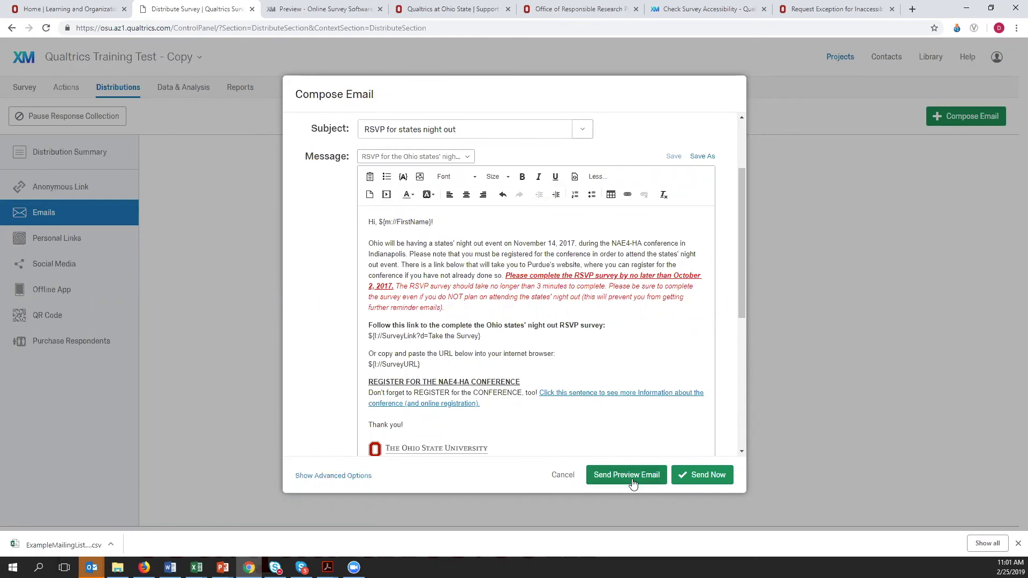
{"action": "left_click_drag", "start_coordinate": [434, 221], "coordinate": [384, 223]}
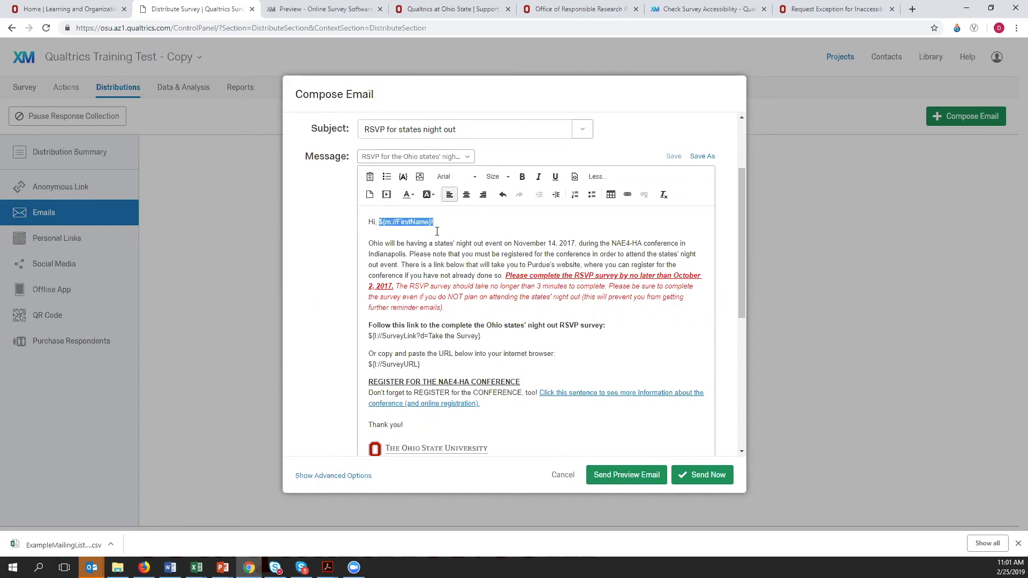
{"action": "scroll", "coordinate": [571, 356], "scroll_direction": "down", "scroll_amount": 3}
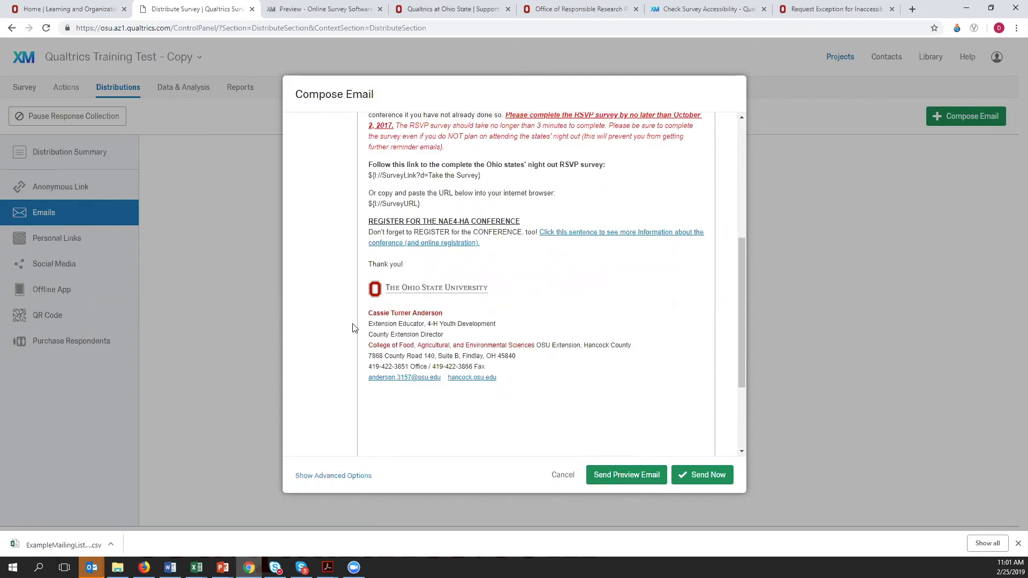
{"action": "mouse_move", "coordinate": [370, 283]}
{"action": "left_mouse_down"}
{"action": "mouse_move", "coordinate": [374, 324]}
{"action": "mouse_move", "coordinate": [436, 362]}
{"action": "mouse_move", "coordinate": [508, 384]}
{"action": "left_mouse_up"}
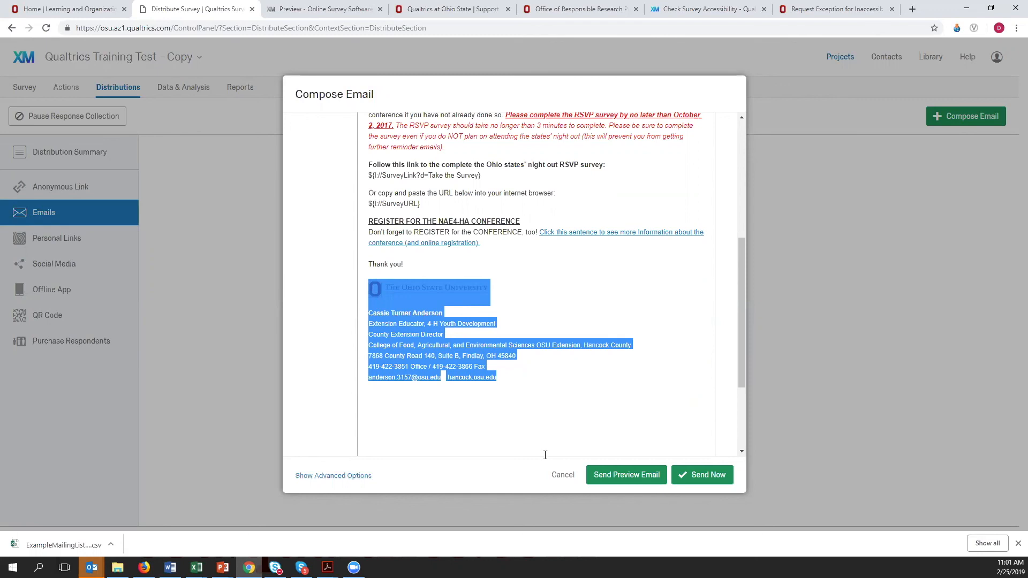
{"action": "left_click", "coordinate": [562, 474]}
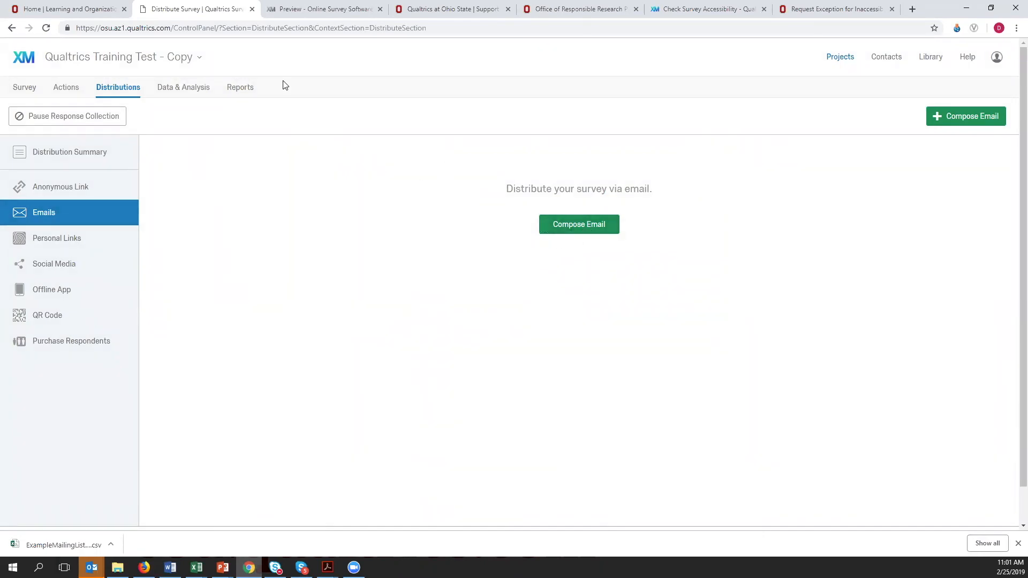
- Log out of the account currently signed in to Qualtrics
{"action": "left_click", "coordinate": [998, 59]}
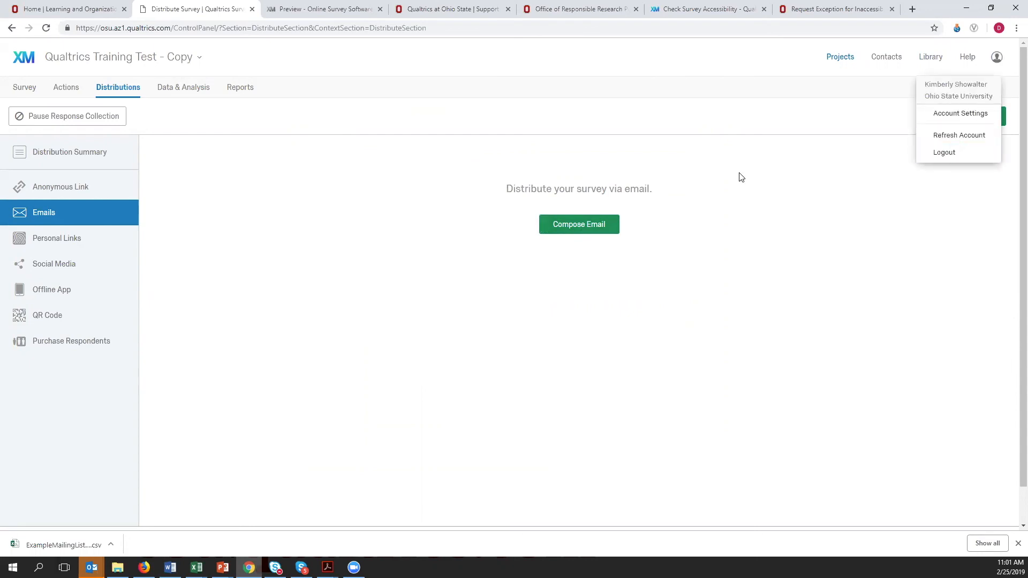
{"action": "left_click", "coordinate": [706, 196]}
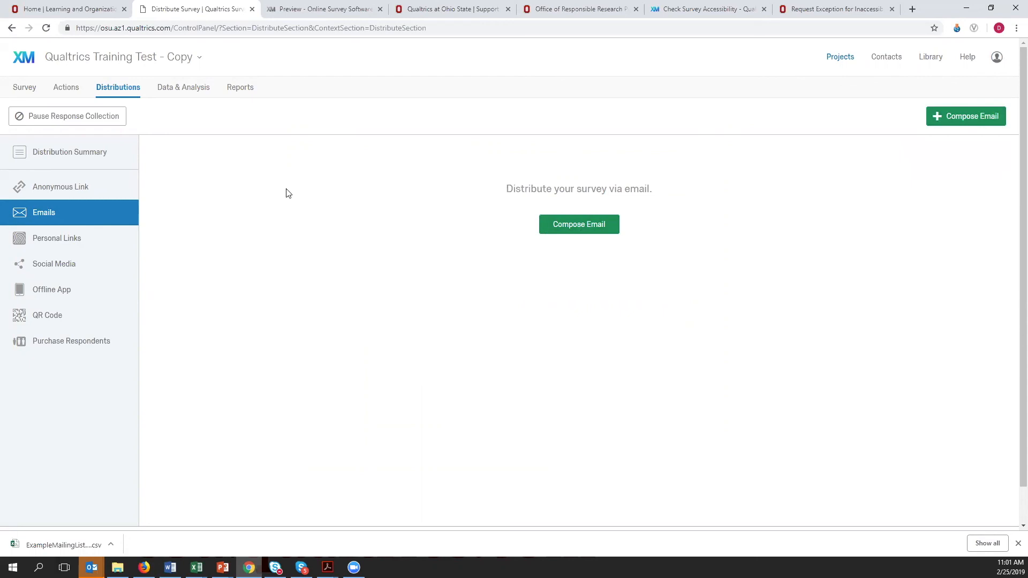
{"action": "left_click", "coordinate": [998, 59]}
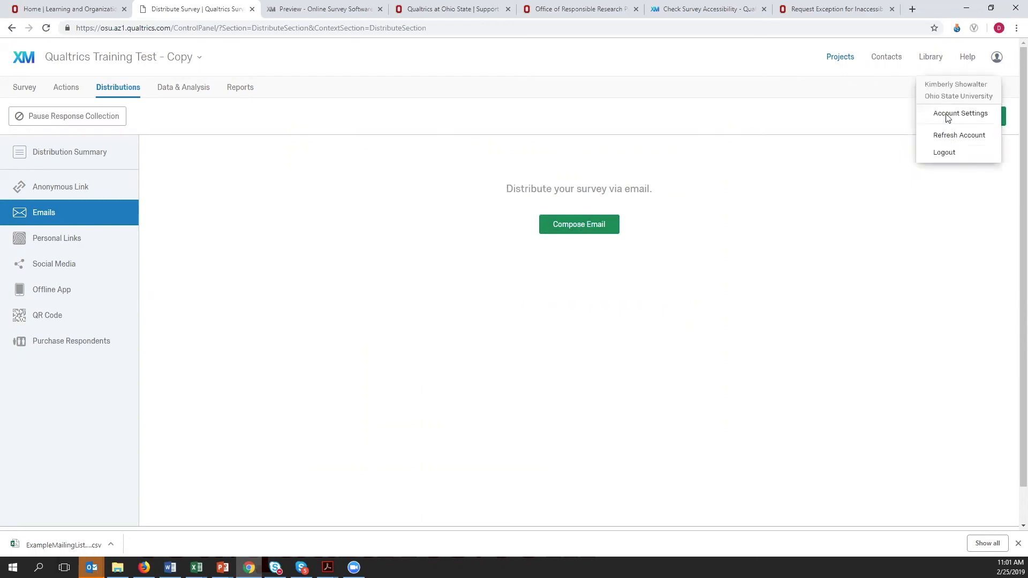
{"action": "left_click", "coordinate": [943, 153]}
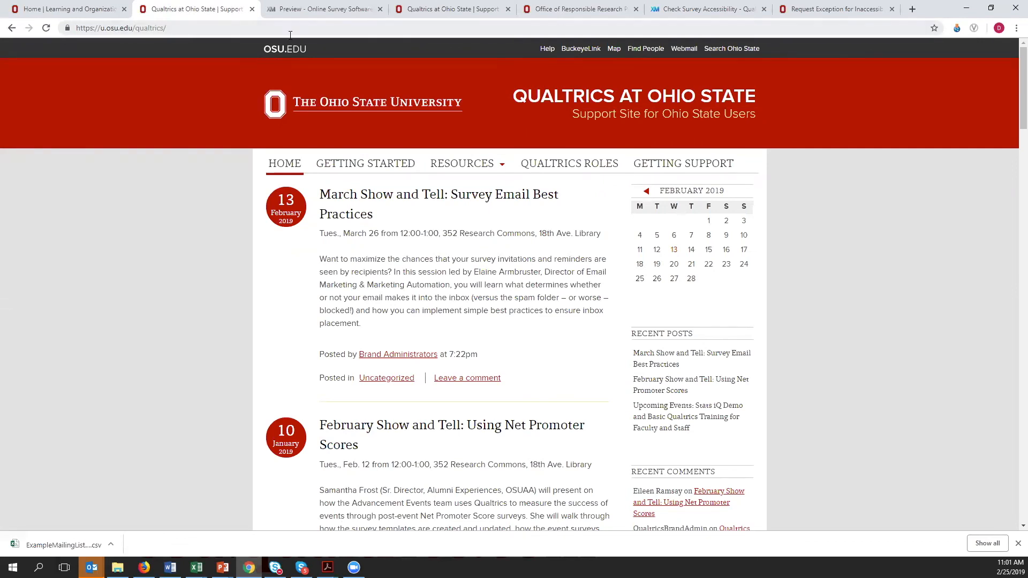
- Reopen the Qualtrics My Projects page at osu.az1.qualtrics.com/ControlPanel/ and check which account is signed in
{"action": "left_click", "coordinate": [235, 25]}
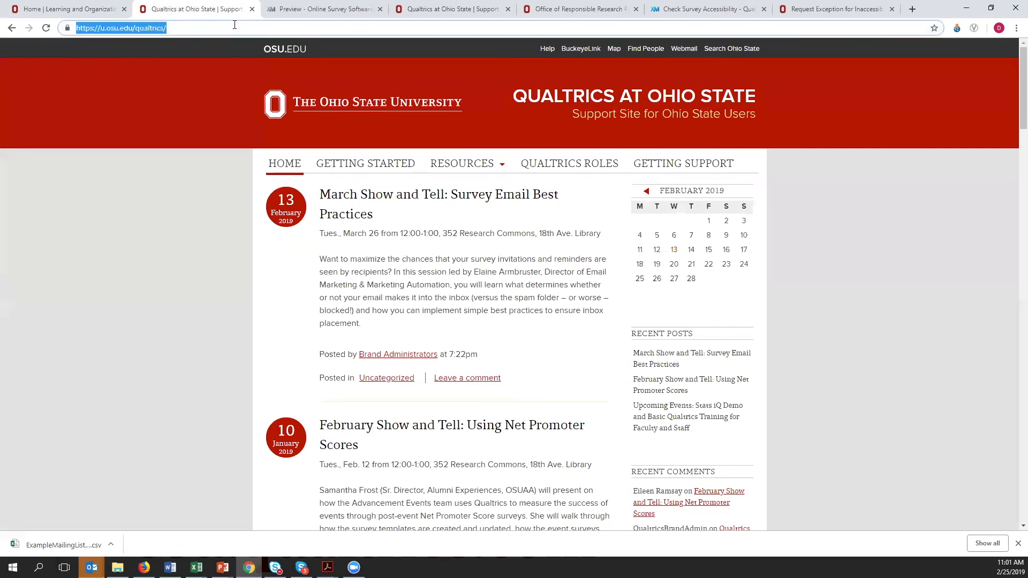
{"action": "type", "text": "qua"}
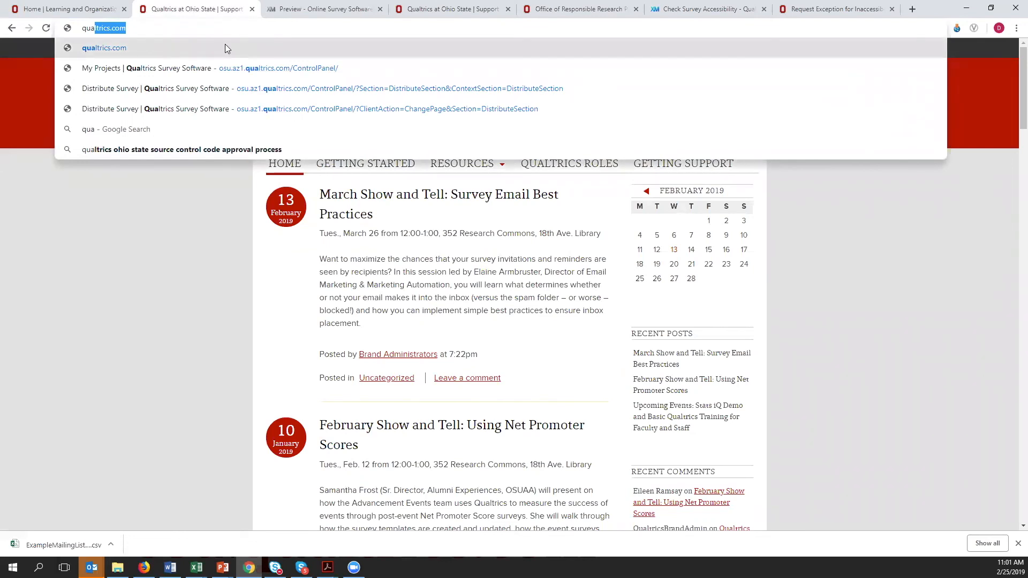
{"action": "left_click", "coordinate": [185, 71]}
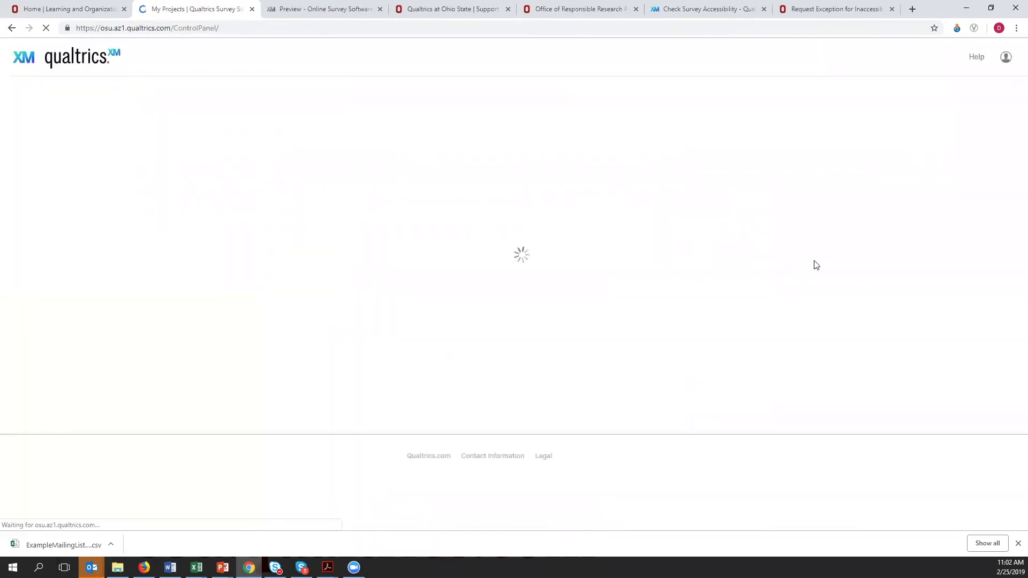
{"action": "left_click", "coordinate": [997, 58]}
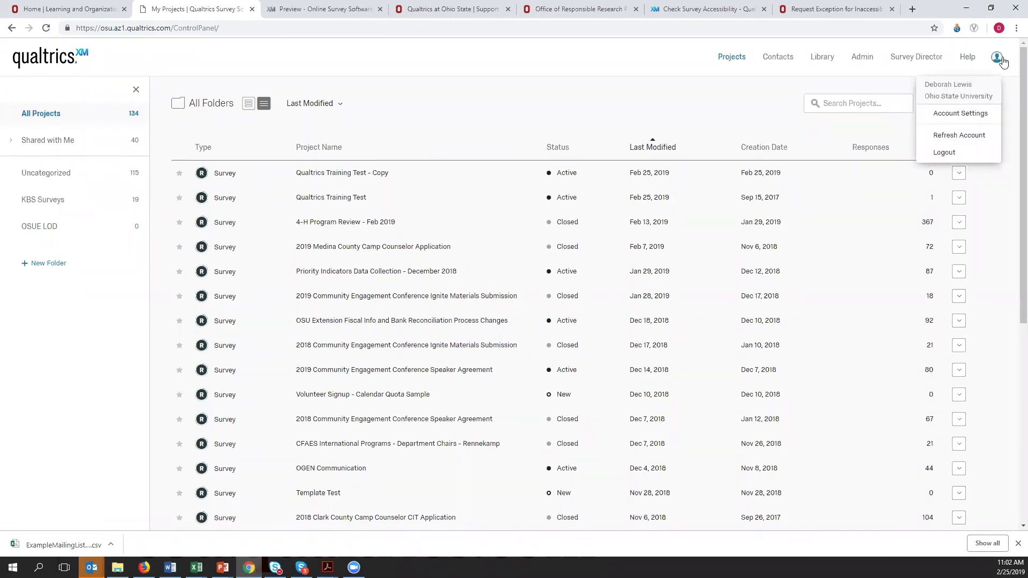
{"action": "left_click", "coordinate": [1000, 60]}
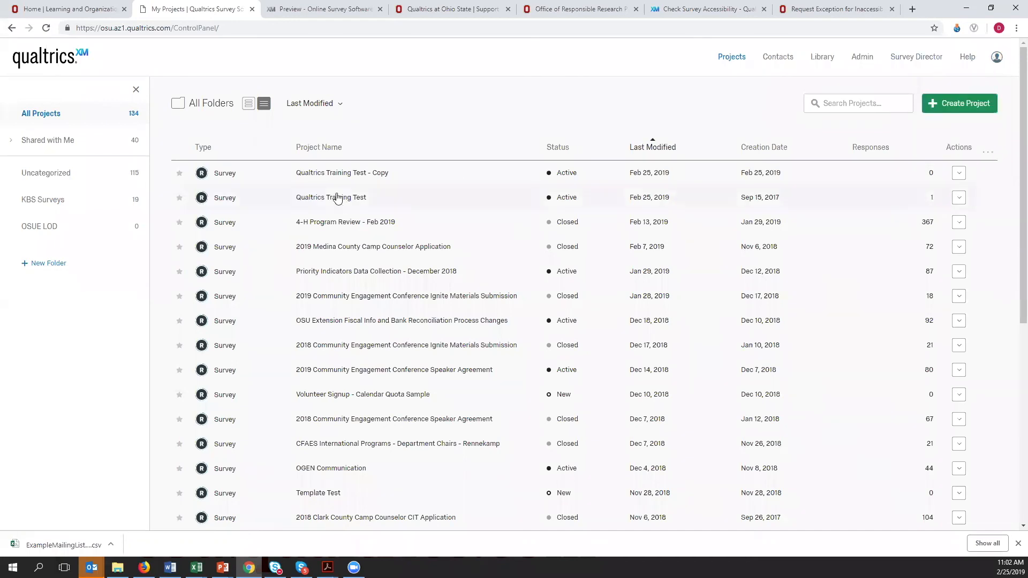
- Open the "4-H Program Review - Feb 2019" project and show the list of its email distributions
{"action": "left_click", "coordinate": [355, 223]}
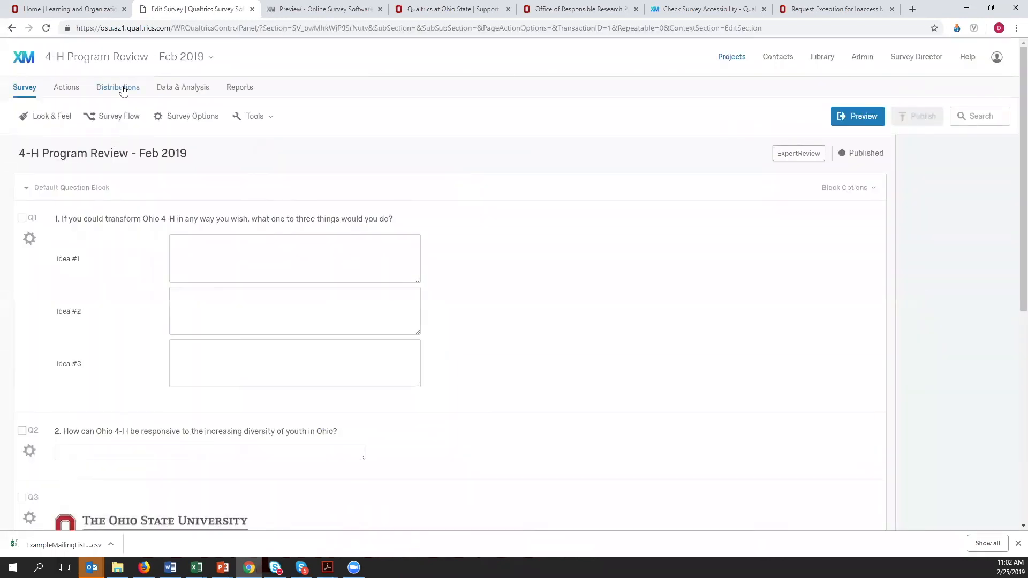
{"action": "left_click", "coordinate": [117, 87]}
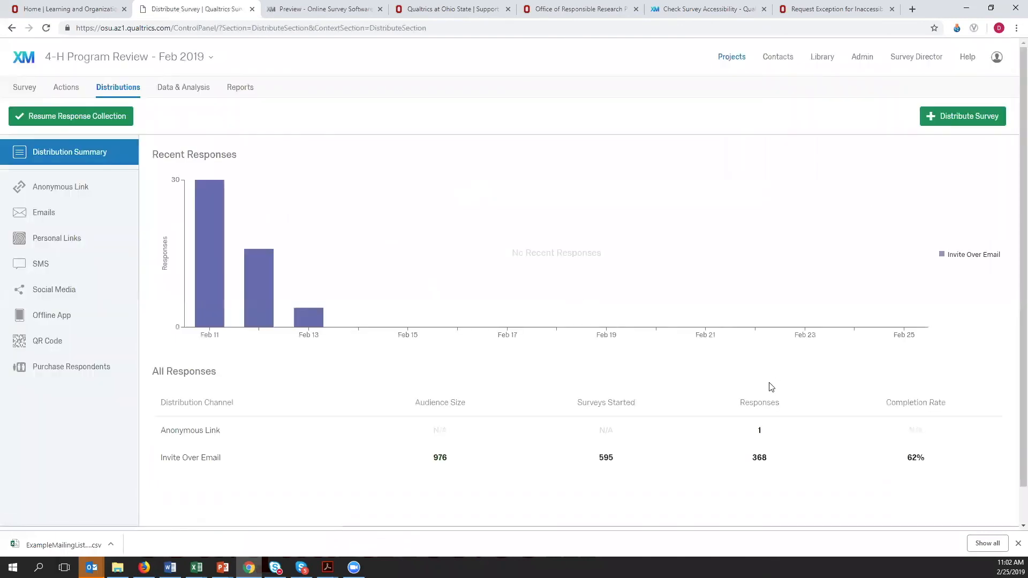
{"action": "left_click", "coordinate": [45, 214]}
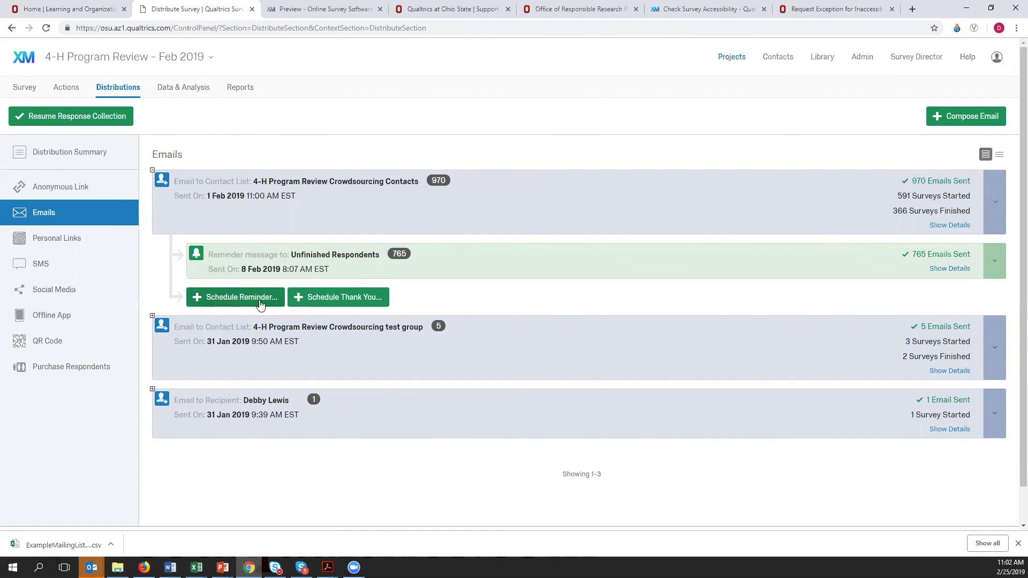
- View the reminder email sent to Unfinished Respondents on 8 Feb 2019, read through its message body, and close it
{"action": "left_click", "coordinate": [995, 265]}
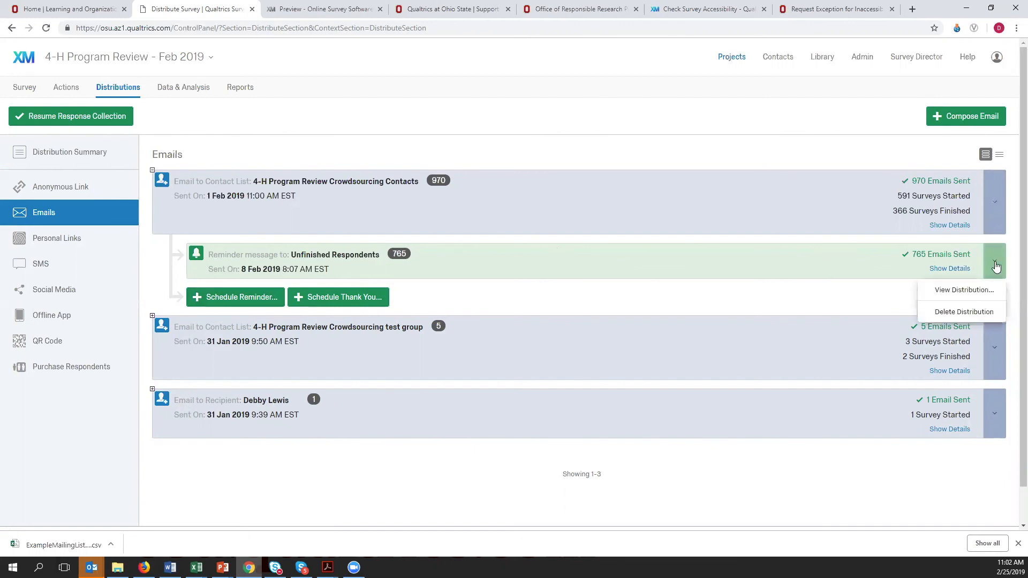
{"action": "left_click", "coordinate": [963, 290]}
{"action": "scroll", "coordinate": [551, 327], "scroll_direction": "down", "scroll_amount": 5}
{"action": "scroll", "coordinate": [550, 326], "scroll_direction": "up", "scroll_amount": 6}
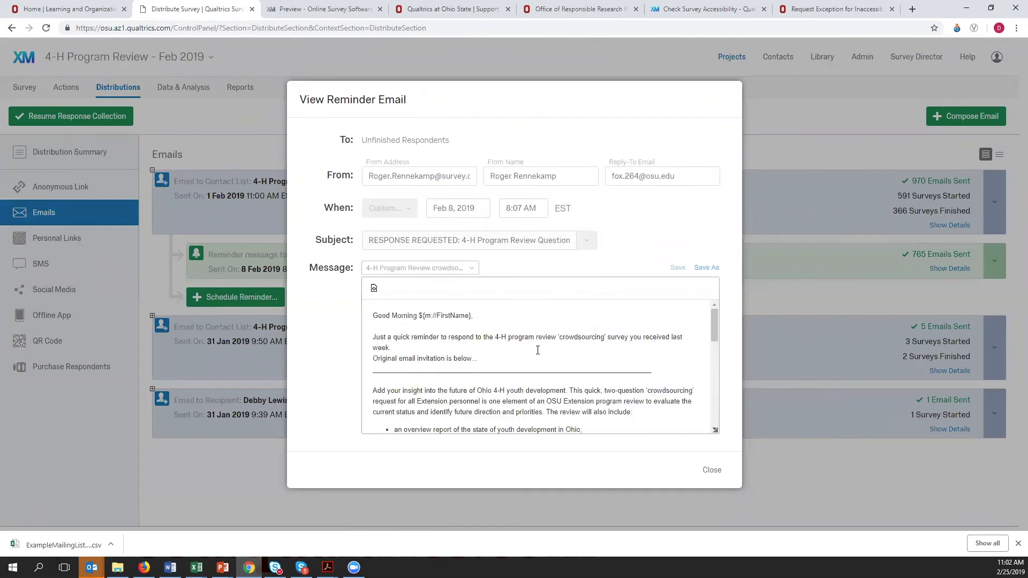
{"action": "scroll", "coordinate": [538, 350], "scroll_direction": "down", "scroll_amount": 1}
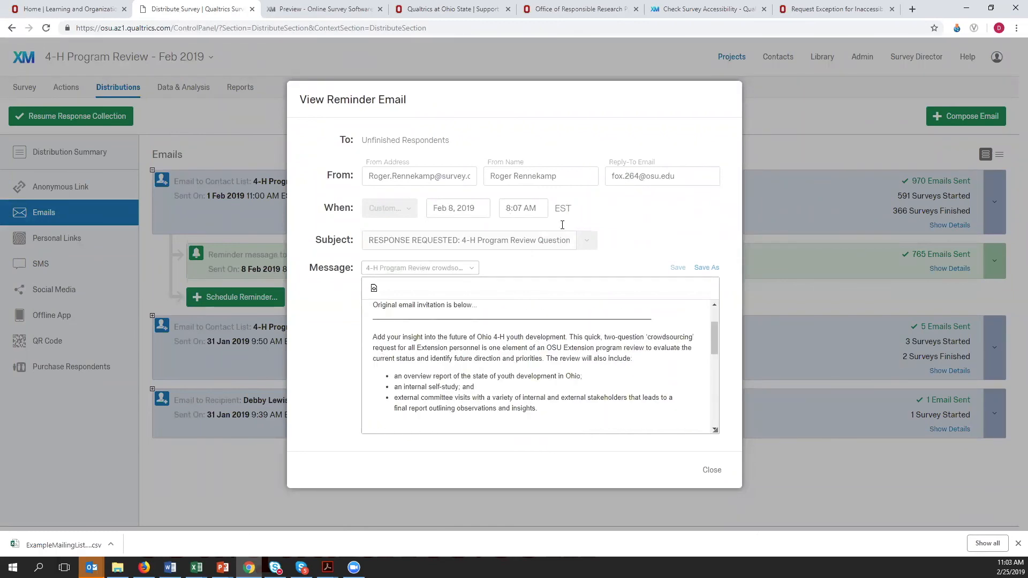
{"action": "scroll", "coordinate": [530, 356], "scroll_direction": "down", "scroll_amount": 2}
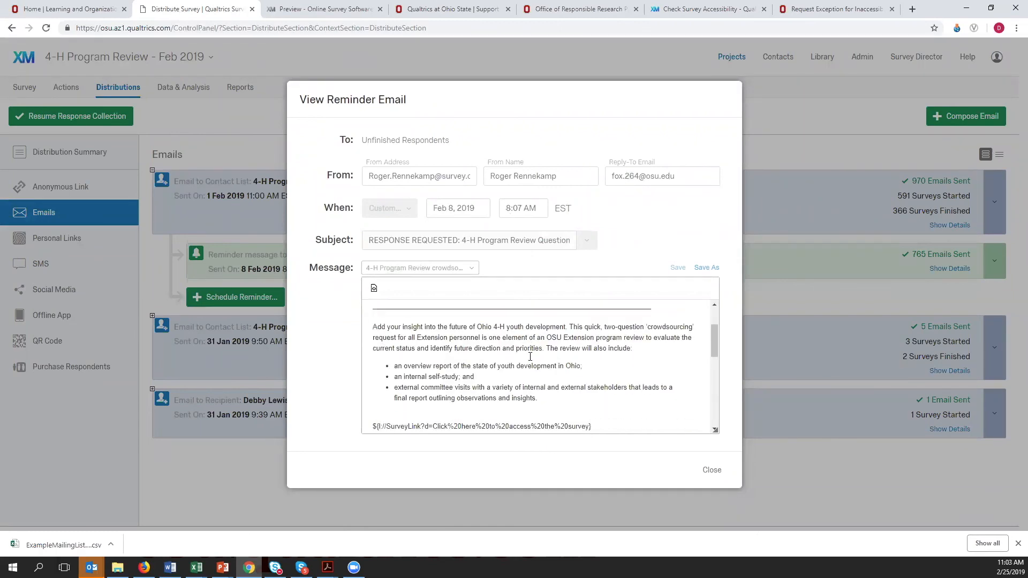
{"action": "left_click", "coordinate": [710, 469]}
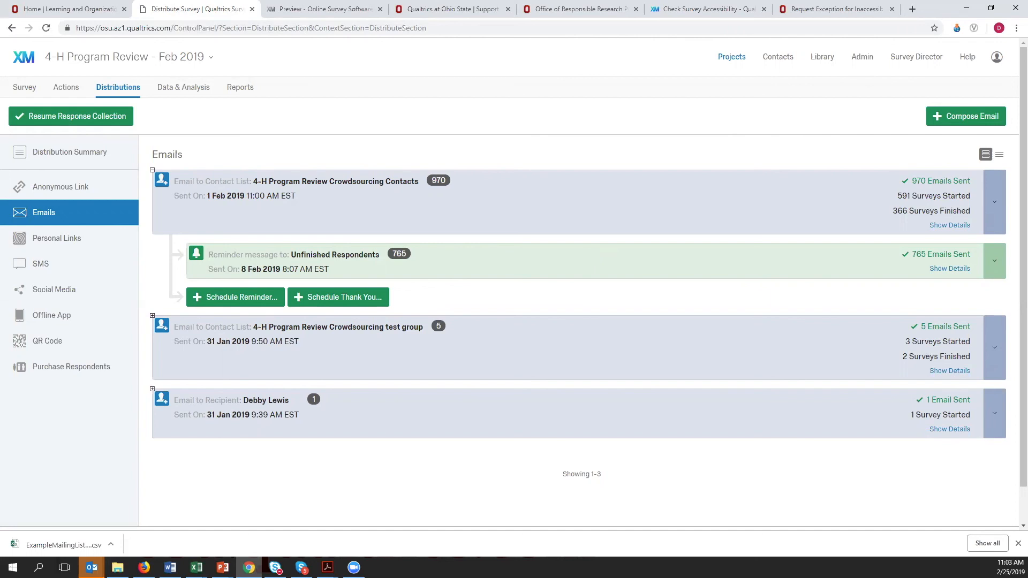
- Switch to the running PowerPoint slide show and advance past the Question Types slide to the "Talk to us ..." contact slide
{"action": "mouse_move", "coordinate": [222, 566]}
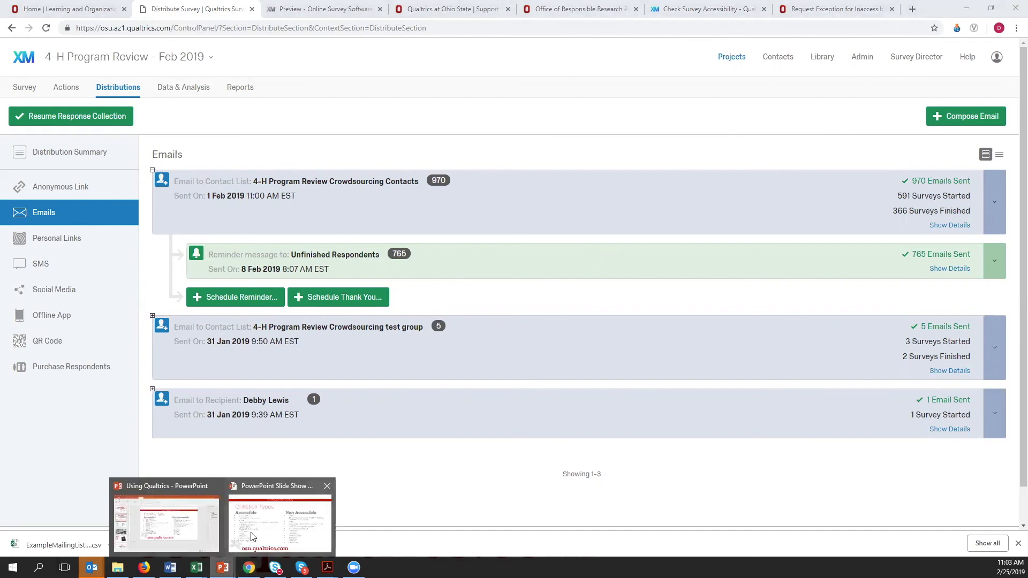
{"action": "left_click", "coordinate": [234, 544]}
{"action": "left_click", "coordinate": [485, 309]}
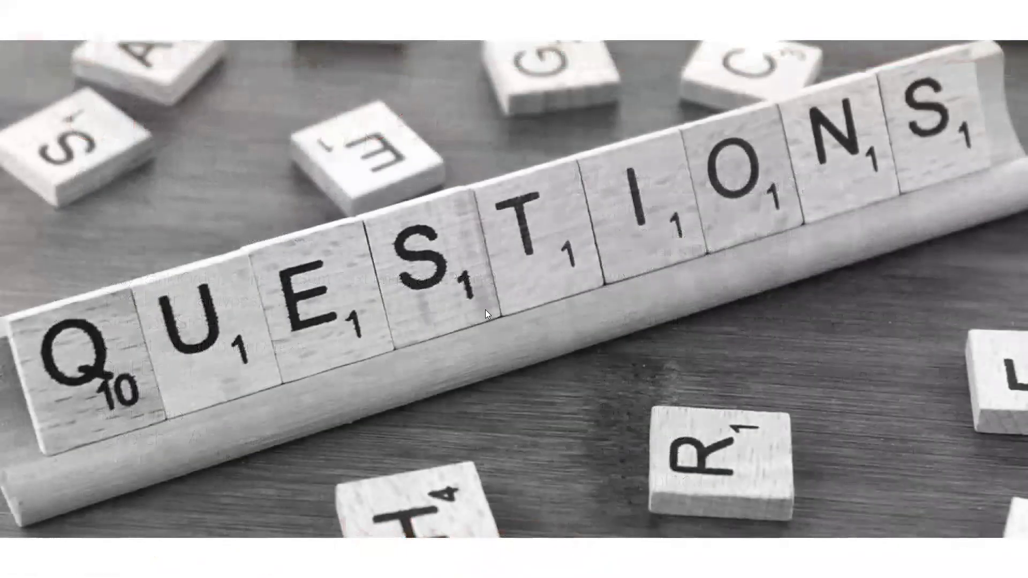
{"action": "left_click", "coordinate": [484, 309]}
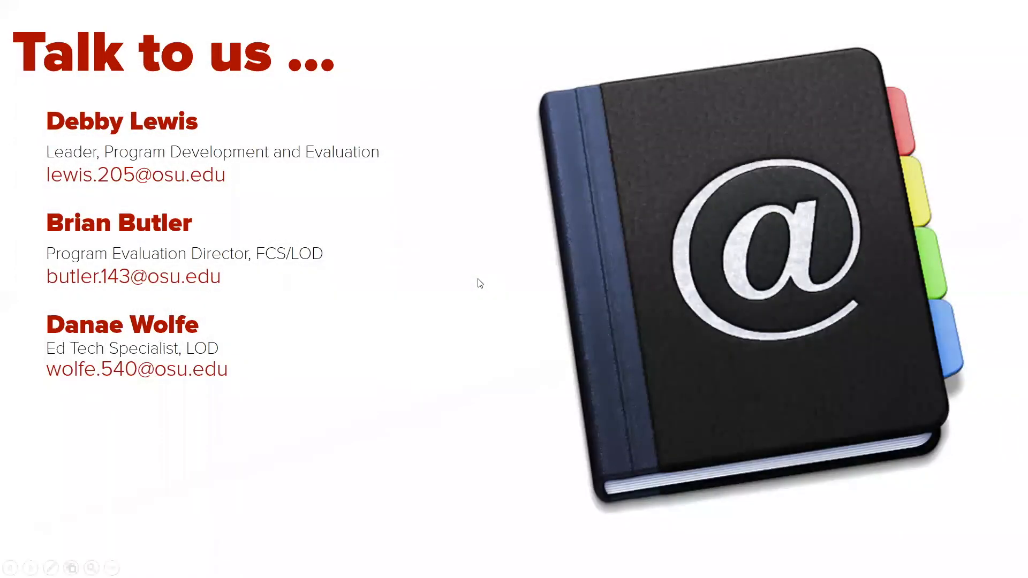